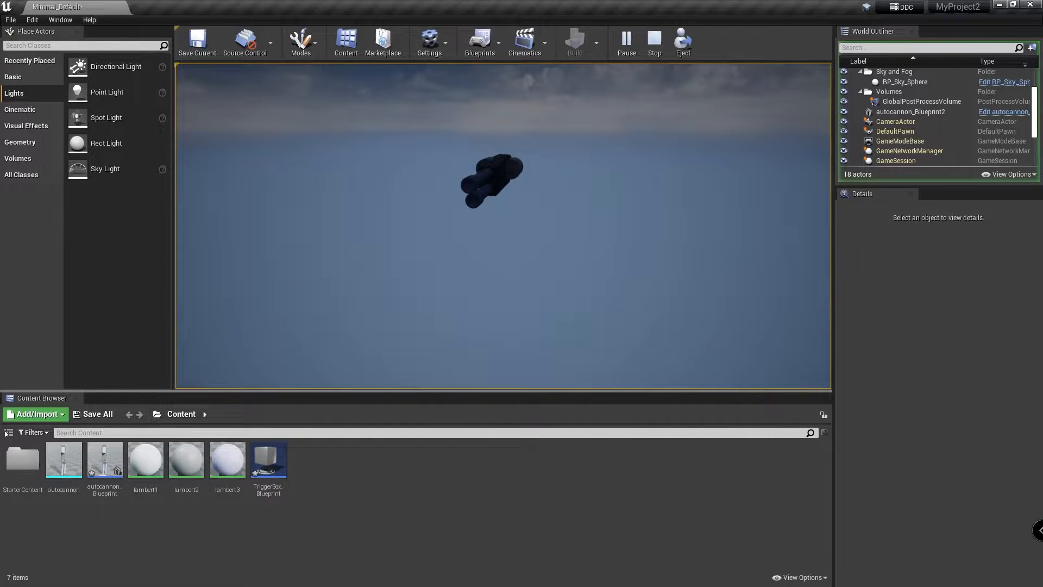
- Stop the running game preview
key("Escape")
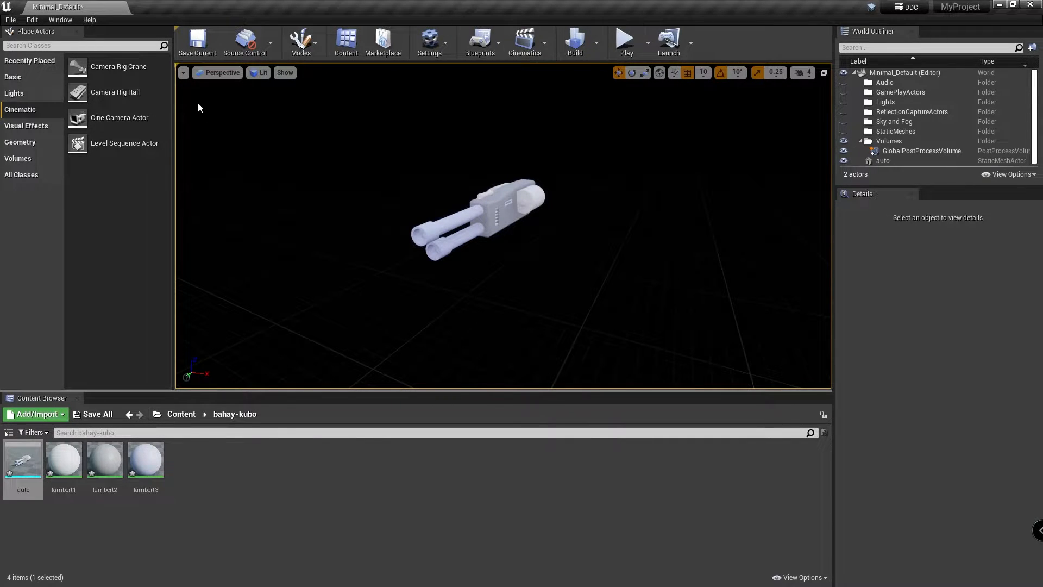
- Place a Level Sequence Actor in the level and move it to X 360, Y 560, Z -20
left_click_drag(113, 150, 214, 366)
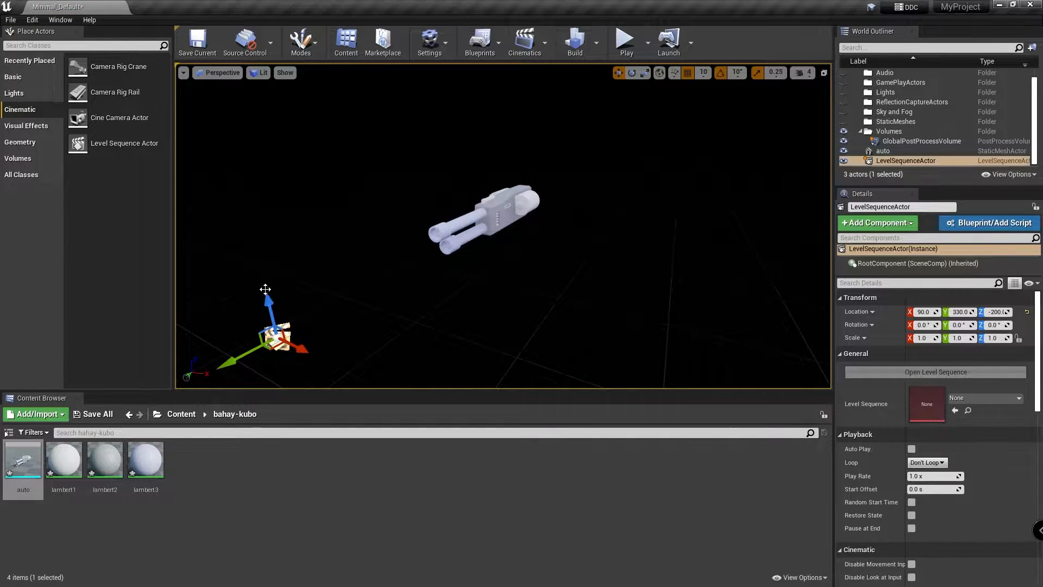
left_click_drag(265, 289, 290, 258)
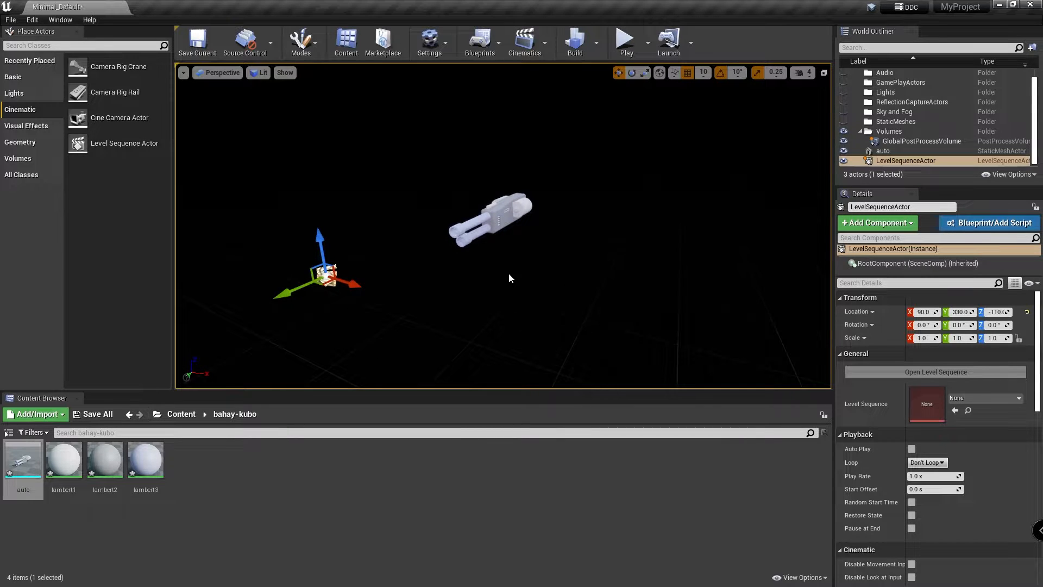
left_click_drag(510, 278, 584, 287, "alt")
left_click_drag(480, 325, 620, 353)
left_click_drag(566, 289, 593, 139, "alt")
key("f")
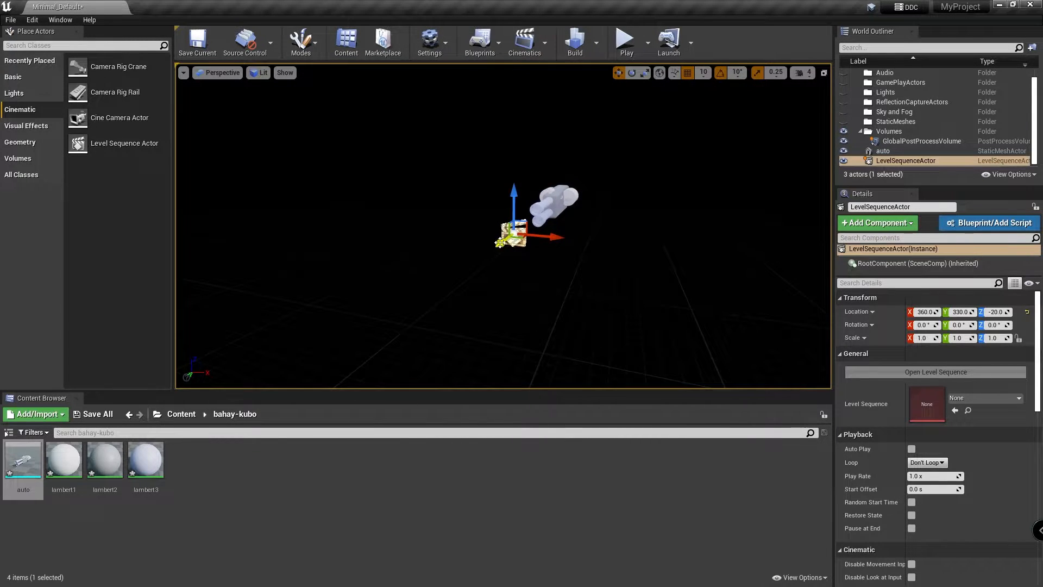
left_click_drag(509, 243, 415, 312)
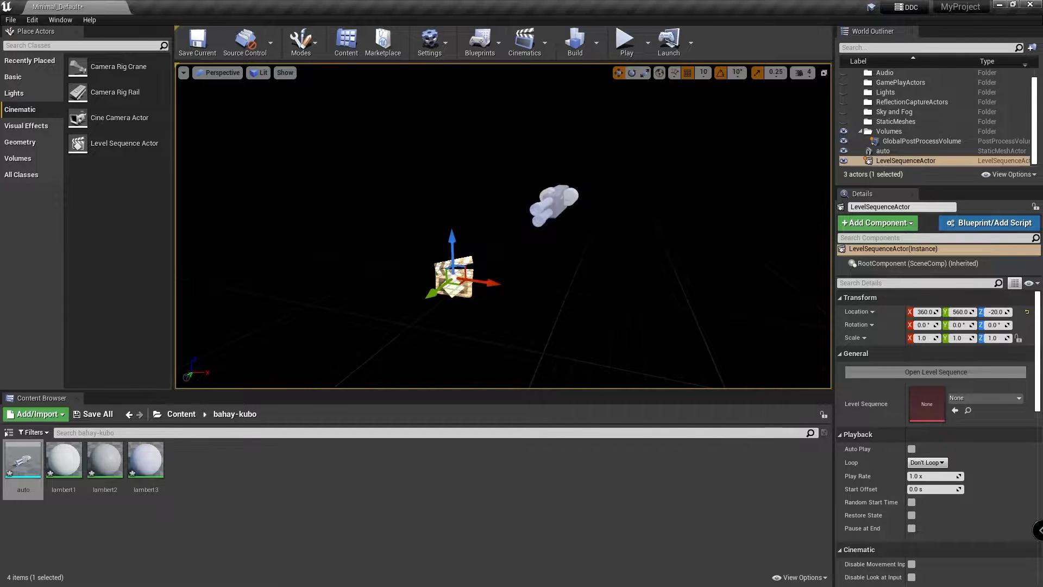
- Create a New Subclass blueprint named auto_Blueprint from the gun mesh in /Game/bahay-kubo, with StaticMeshActor as parent class
left_click(631, 221)
left_click_drag(630, 221, 541, 233, "alt")
scroll(535, 211, "up", 3)
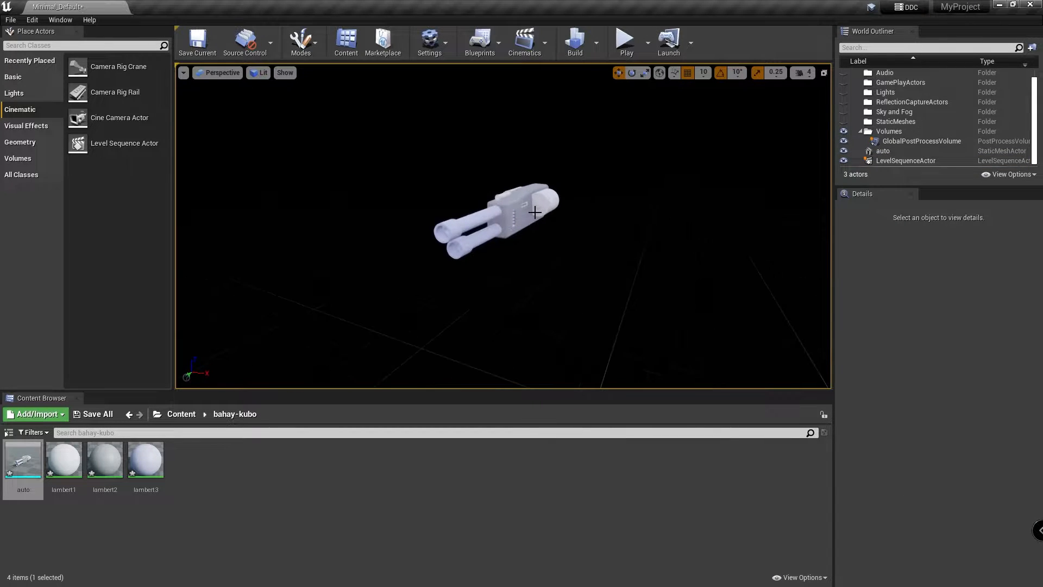
scroll(535, 211, "up", 3)
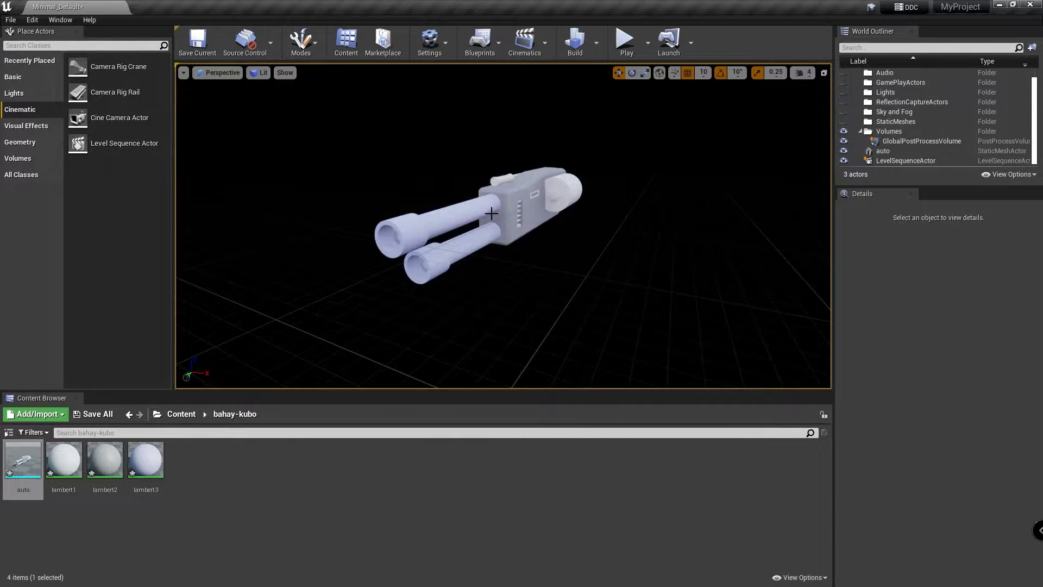
left_click(491, 213)
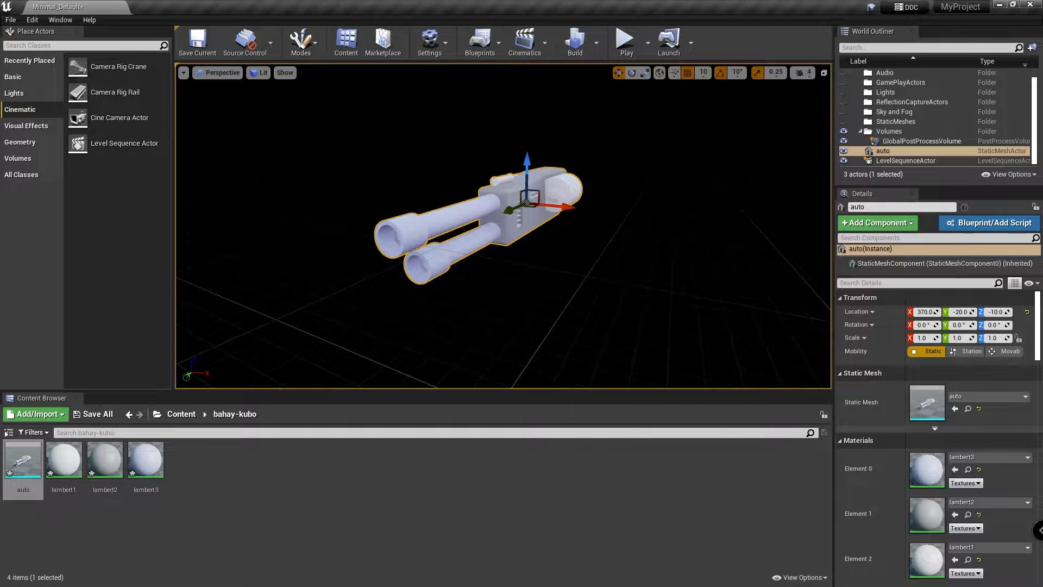
left_click(57, 97)
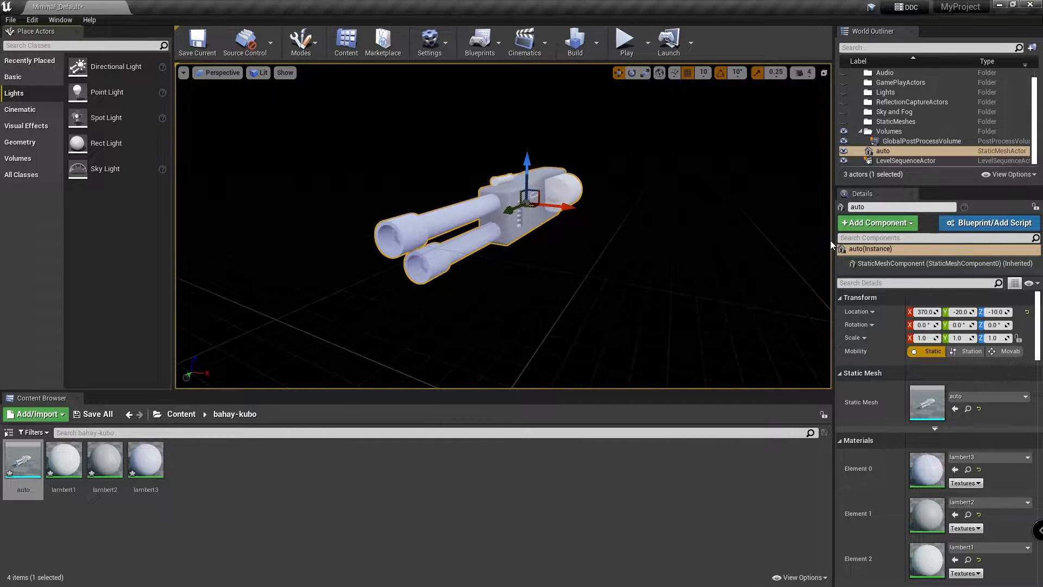
left_click(984, 224)
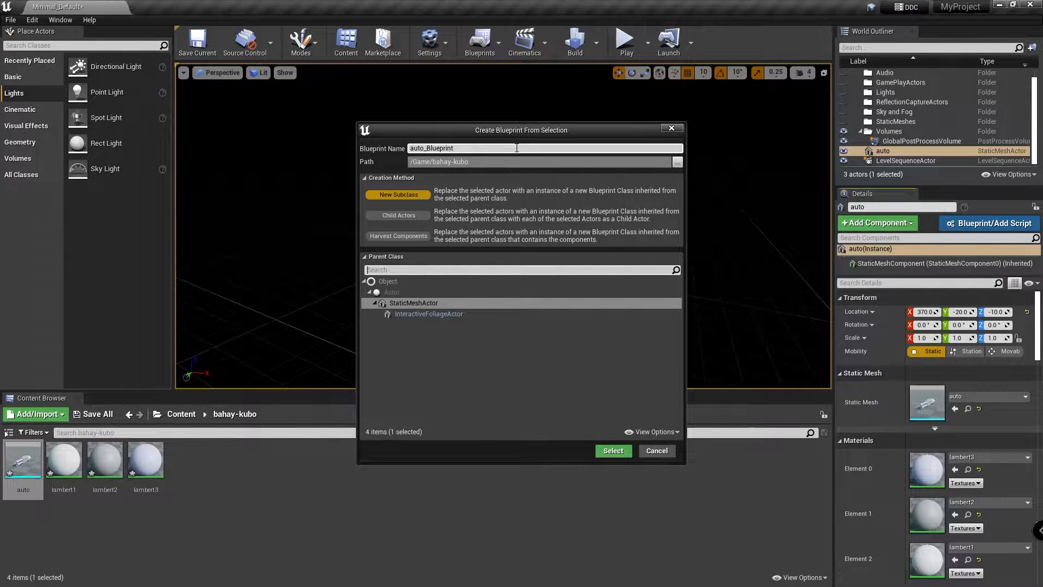
left_click(614, 450)
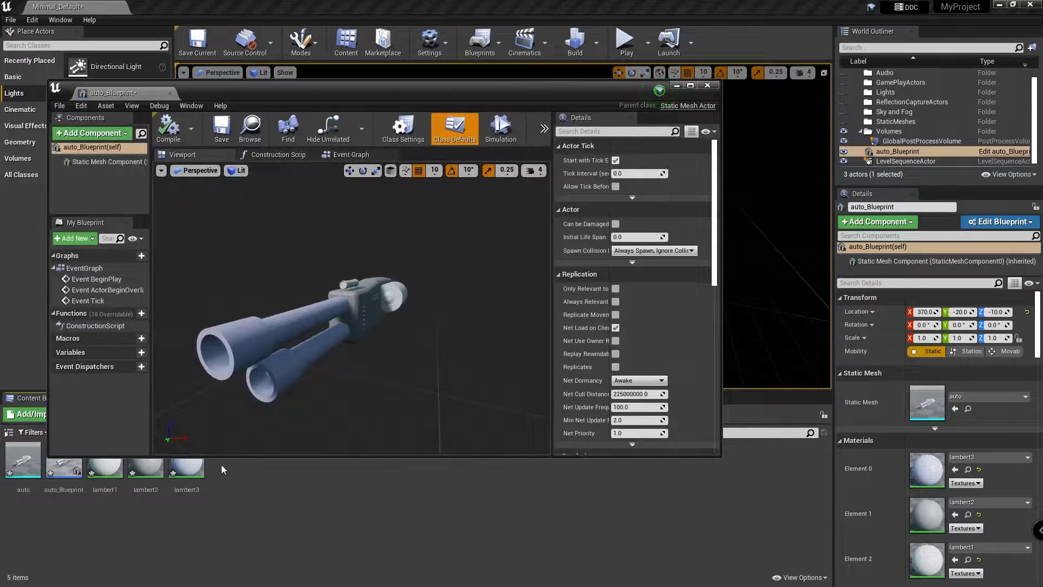
- Maximize the blueprint editor and add a Spot Light component under the static mesh, keeping the name SpotLight
scroll(410, 327, "down", 3)
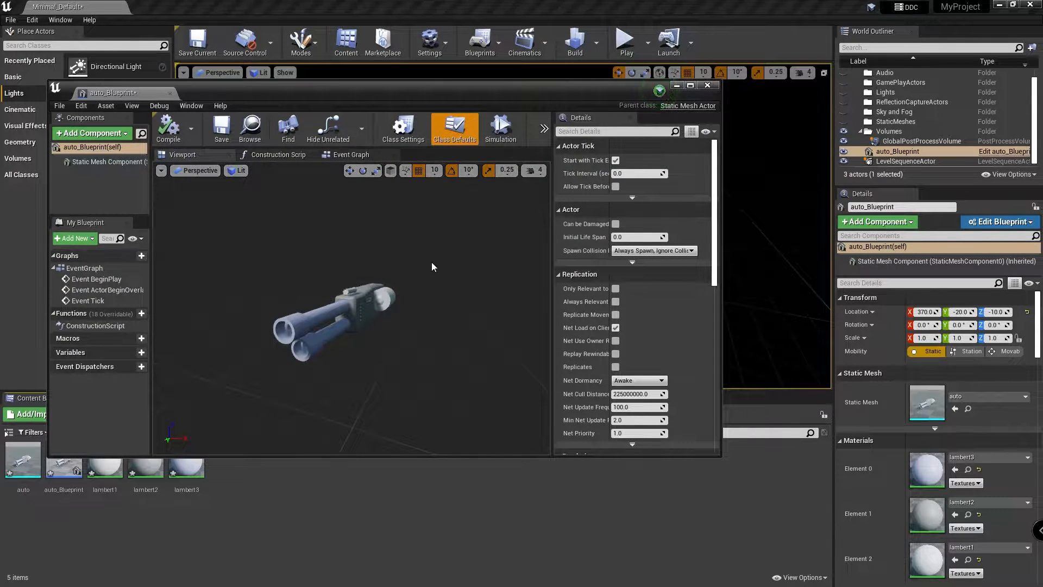
left_click(690, 85)
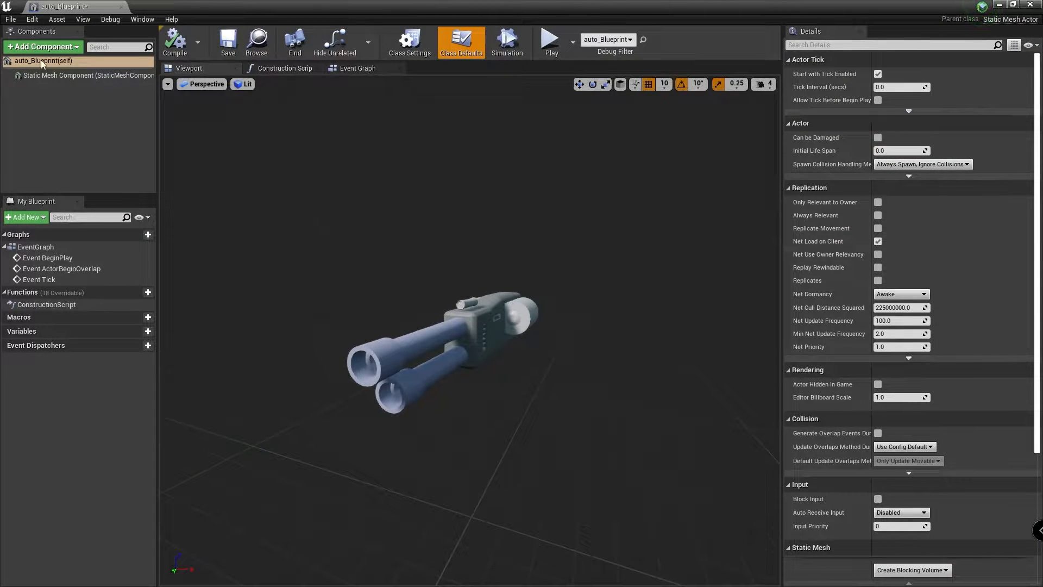
left_click(79, 49)
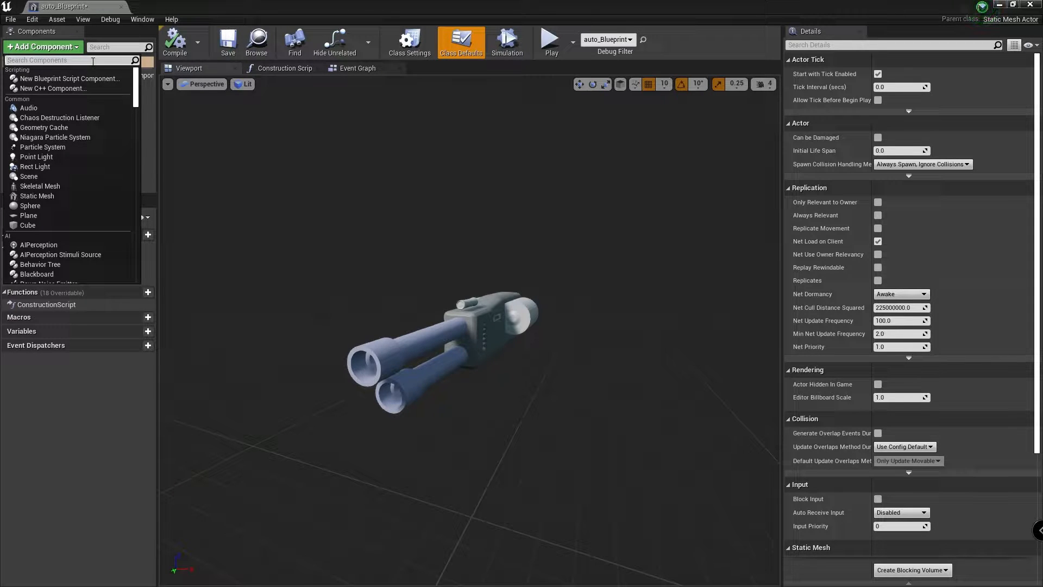
type("spotlight")
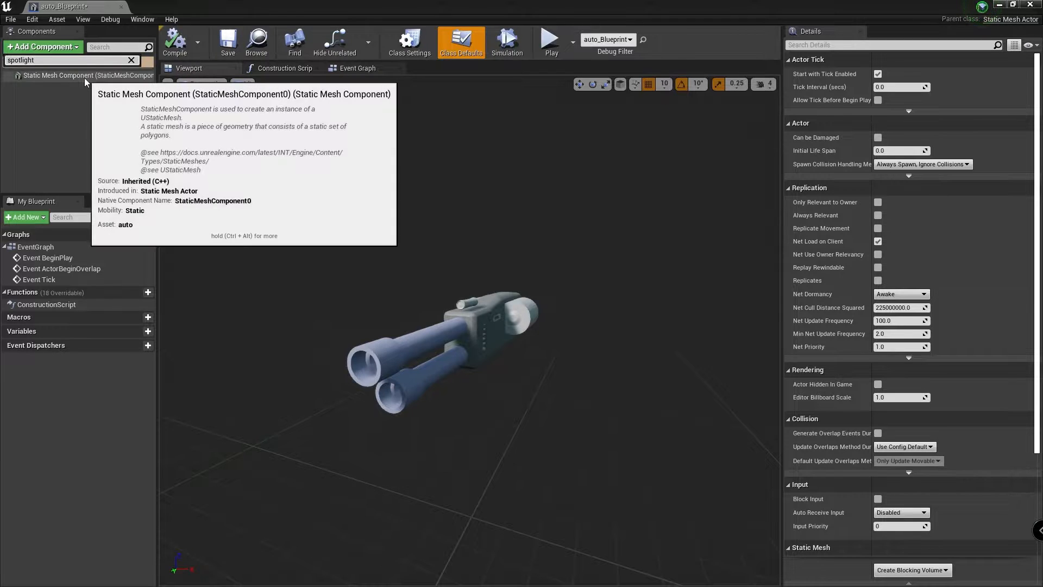
key("BackSpace")
key("BackSpace")
key("BackSpace")
key("BackSpace")
key("BackSpace")
left_click(84, 78)
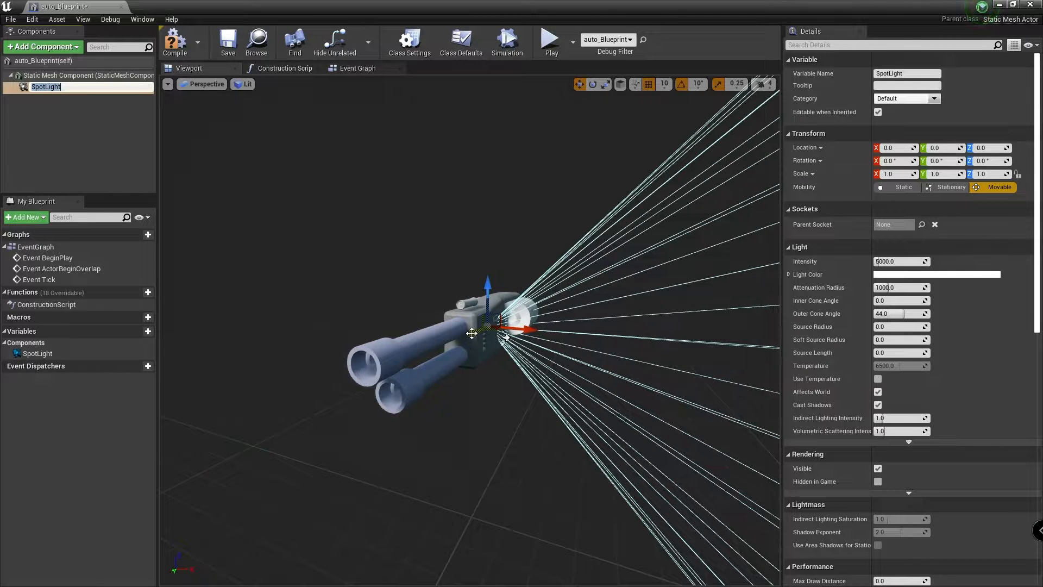
key("Return")
- Undo adding the Spot Light component and restore it with a redo
key("ctrl+z")
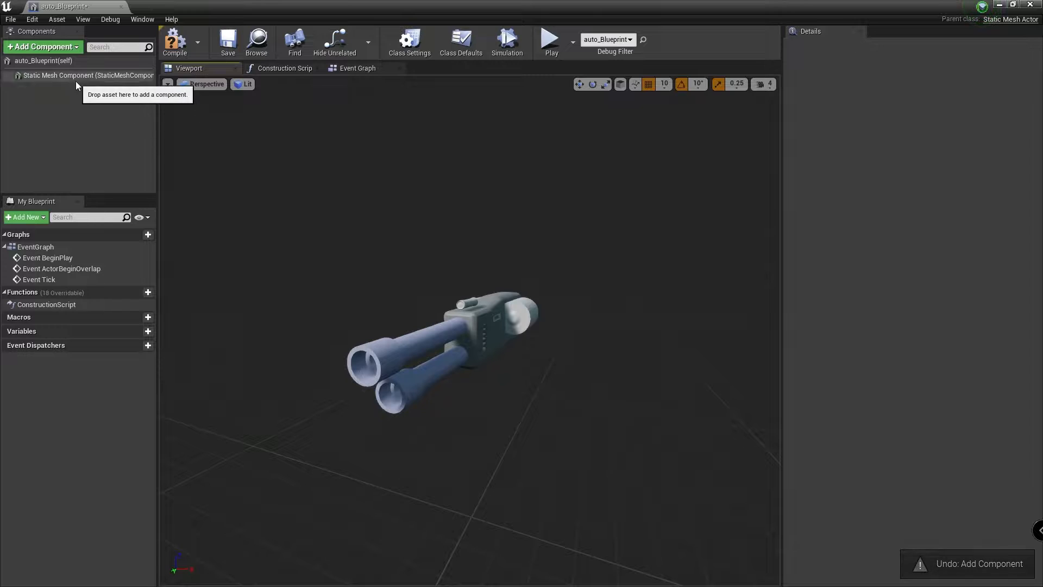
left_click(82, 52)
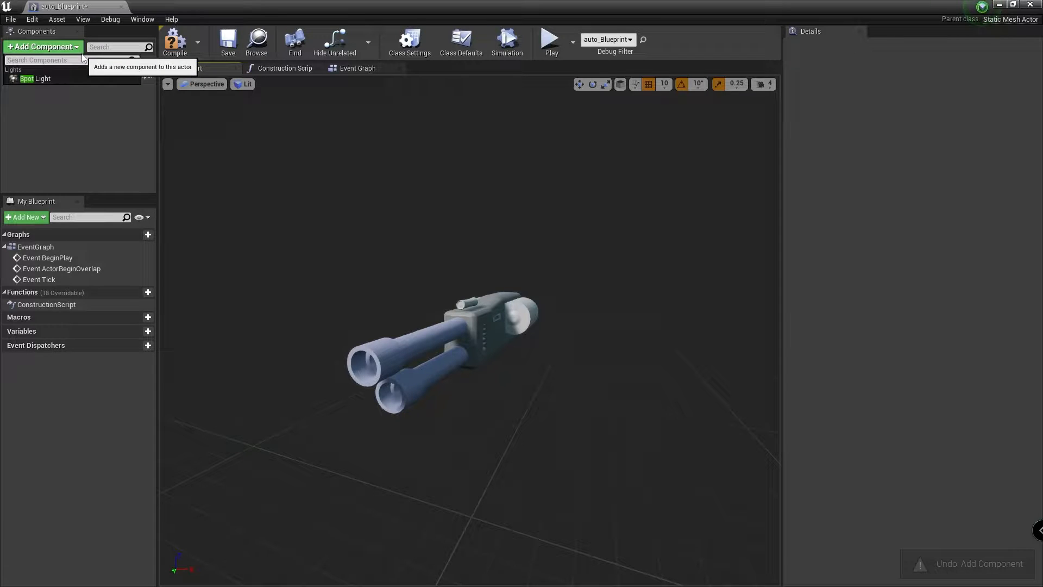
left_click(554, 351)
mouse_move(579, 312)
left_mouse_down()
mouse_move(560, 325)
mouse_move(579, 312)
left_mouse_up()
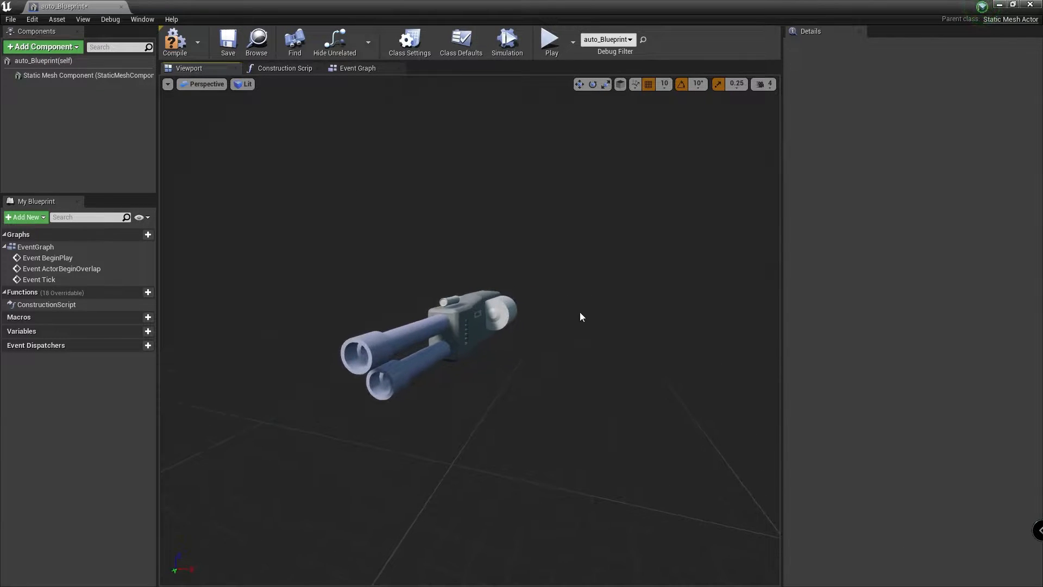
key("ctrl+y")
- Move the spot light to the small scope on top of the gun, at about X 0.32, Y 85.03, Z 38.67
left_click(485, 330)
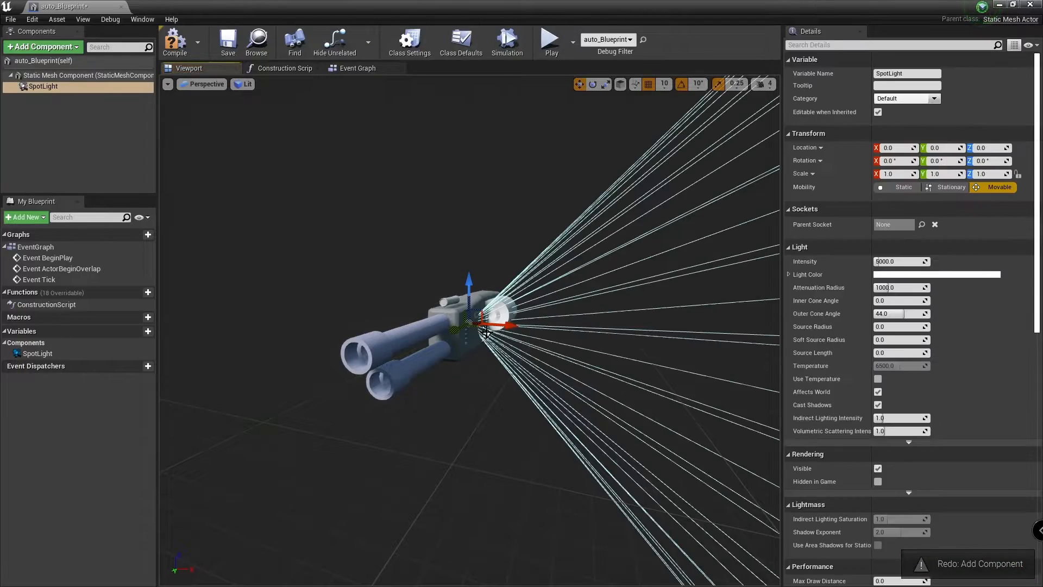
left_click_drag(463, 326, 393, 351)
key("f")
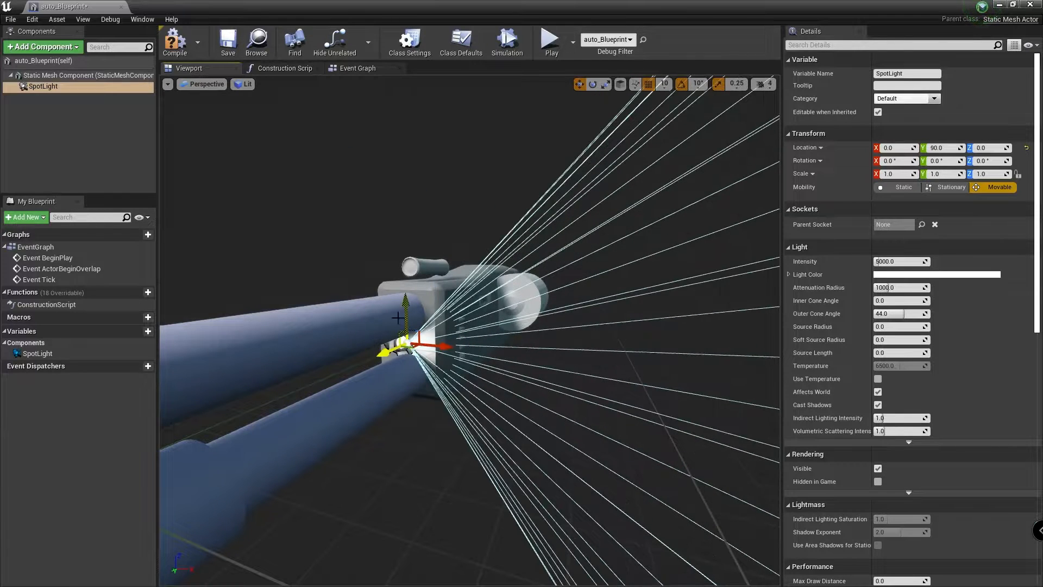
left_click_drag(405, 315, 433, 231)
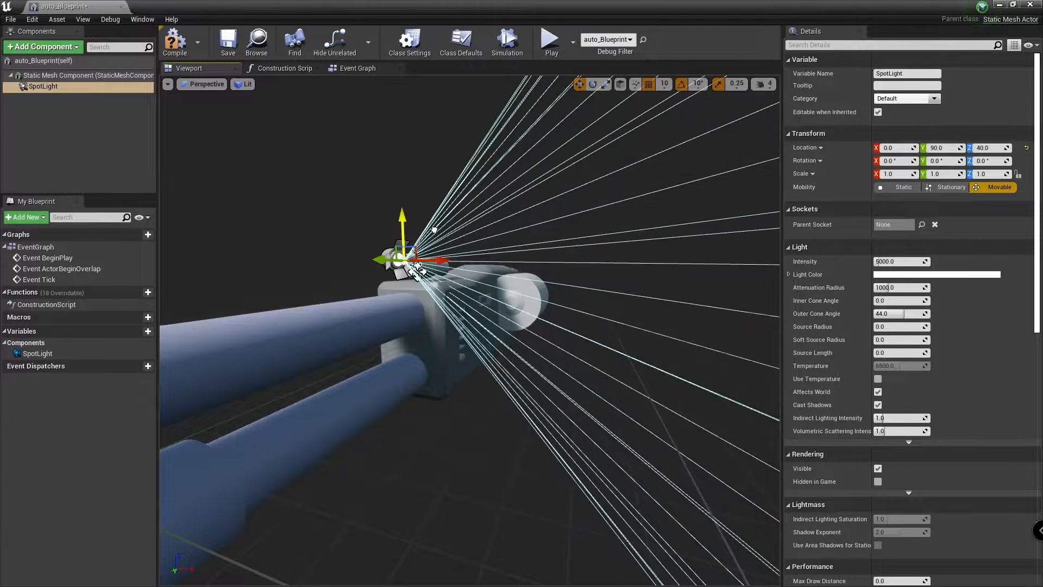
scroll(485, 297, "up", 2)
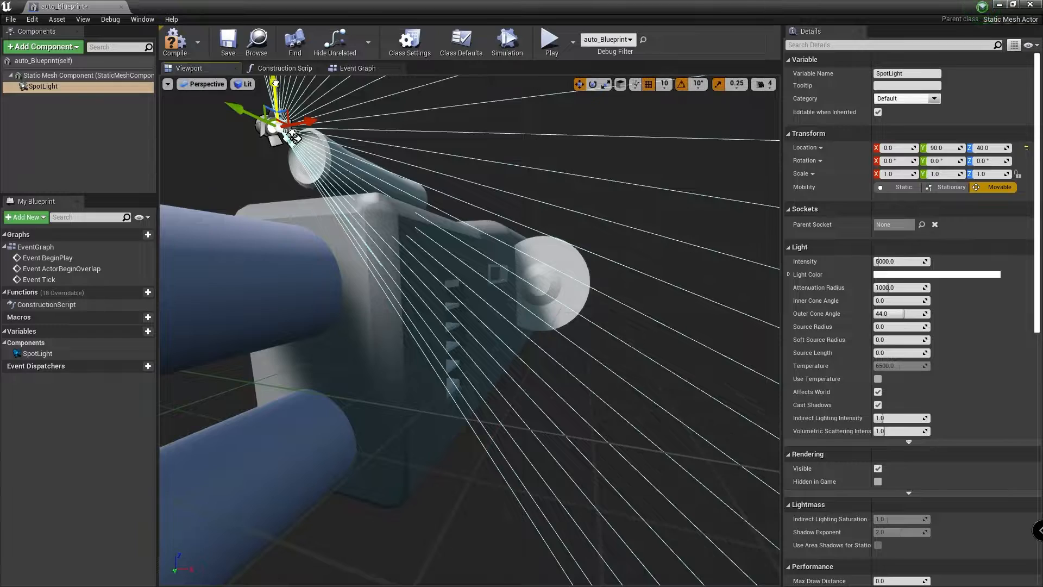
left_click_drag(274, 82, 278, 126)
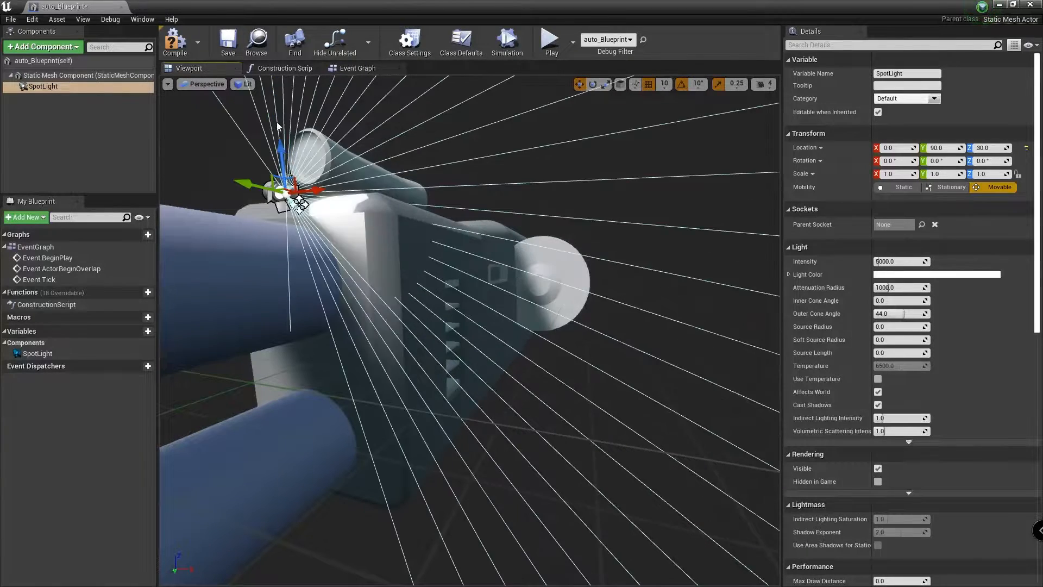
right_click_drag(333, 144, 333, 149)
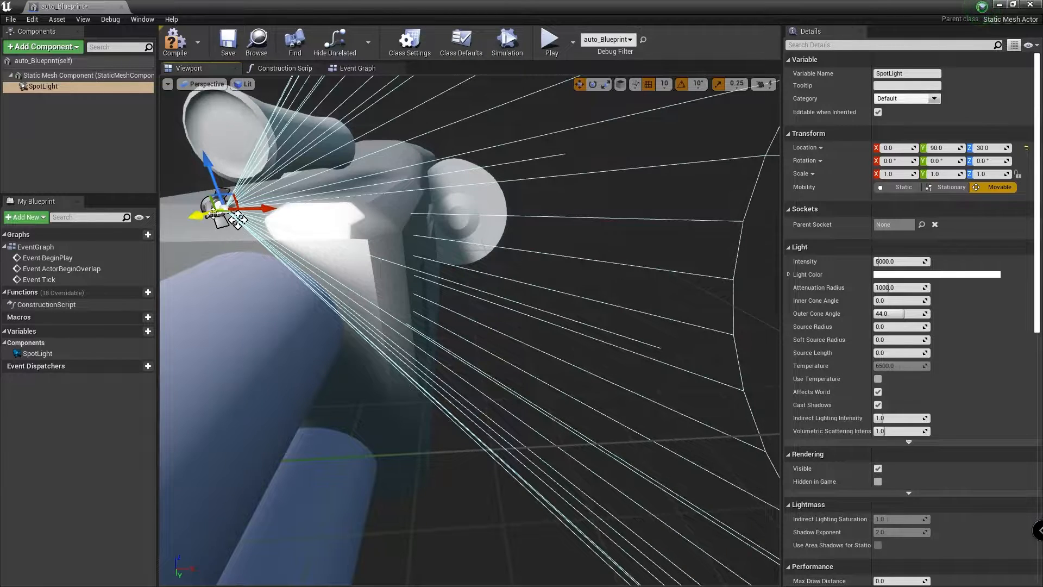
left_click_drag(226, 187, 224, 162)
- Try rotating the spot light about its Y axis and undo the rotation
scroll(248, 163, "down", 5)
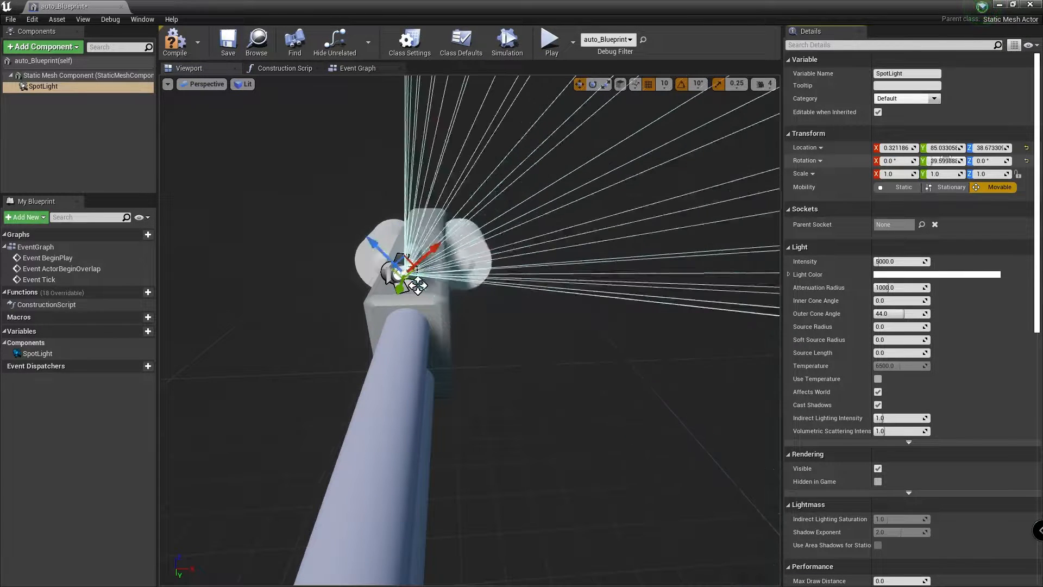
key("ctrl+z")
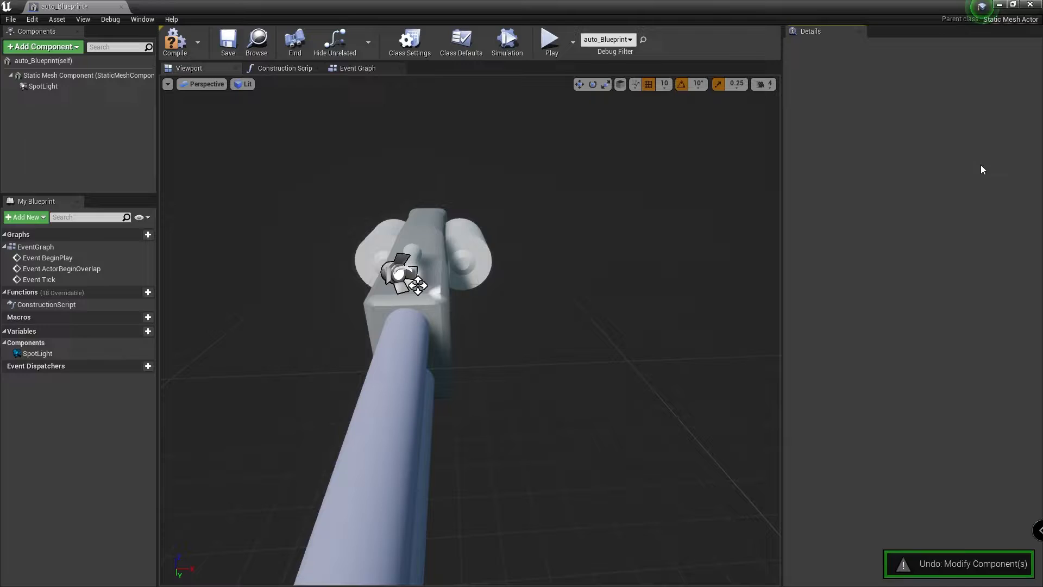
- Set the spot light's Z rotation to 90° so that it points forward along the gun barrels
left_click(397, 270)
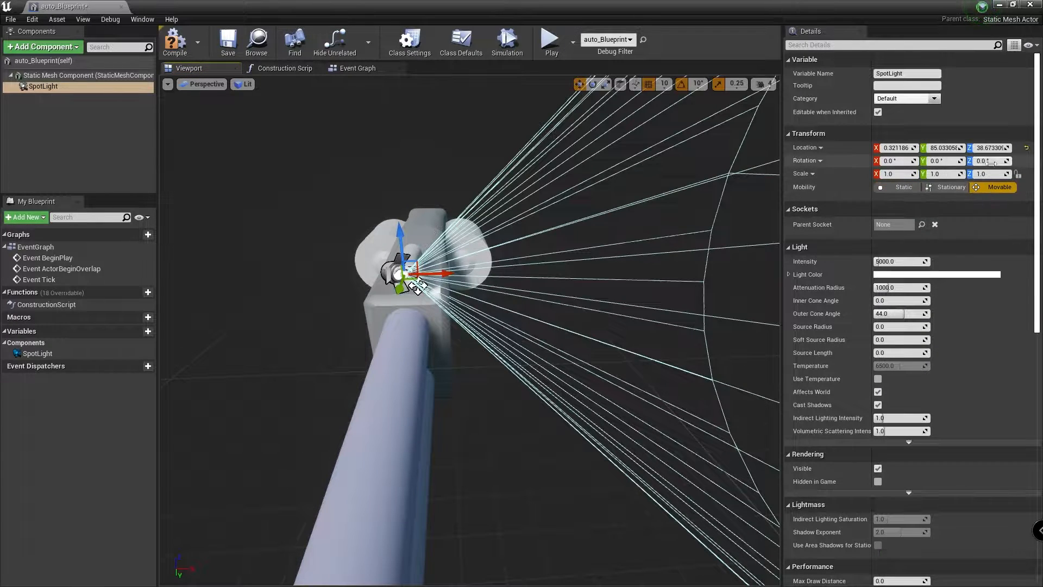
left_click_drag(992, 161, 1009, 161)
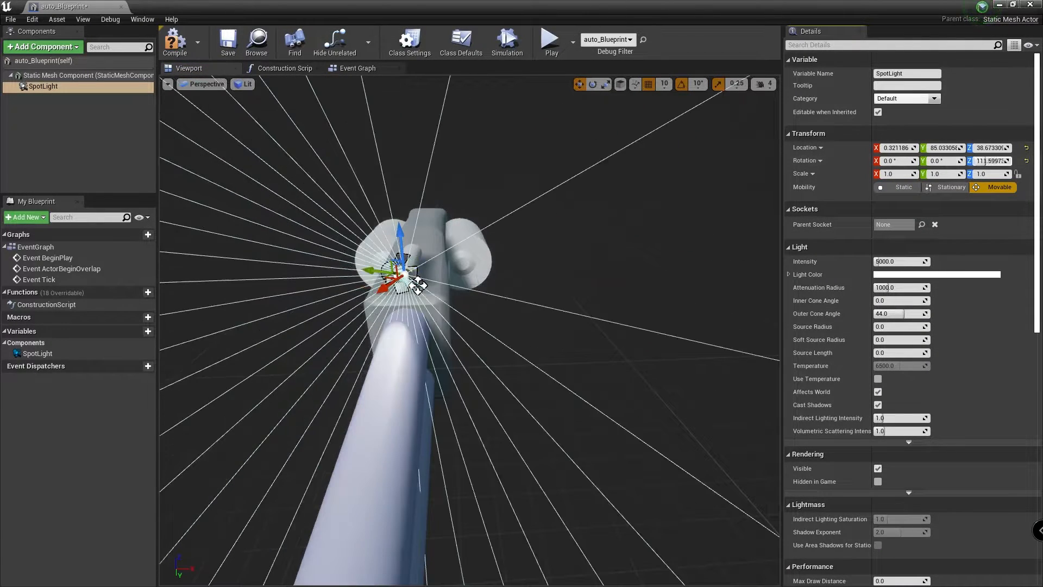
scroll(676, 195, "down", 4)
left_click_drag(692, 258, 315, 258, "alt")
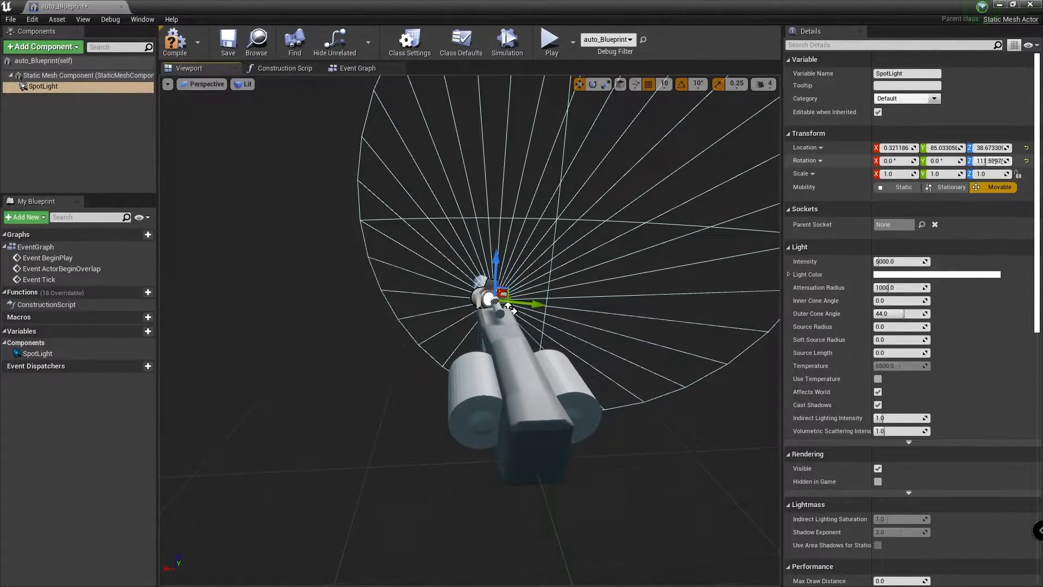
left_click_drag(990, 161, 982, 161)
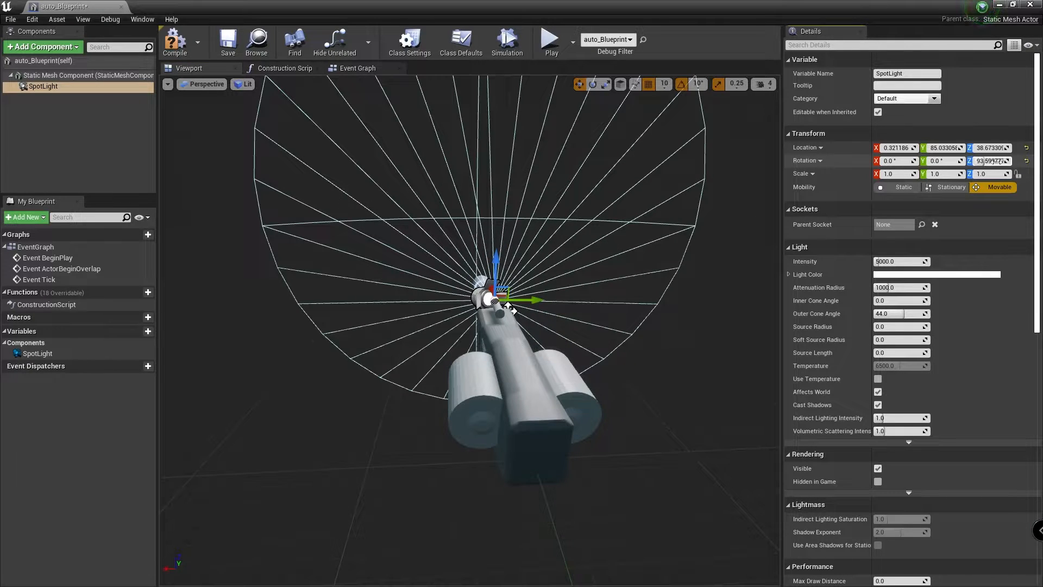
key("Return")
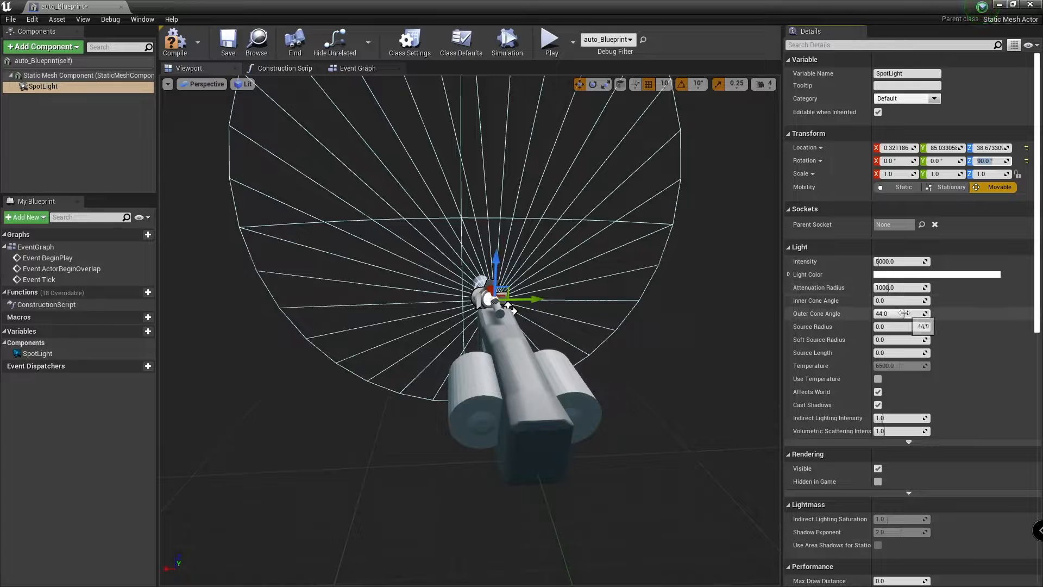
- Narrow the spot light's outer cone angle to about 4.12 and shift the light back along the gun to about Y 75.03
left_click_drag(899, 313, 877, 313)
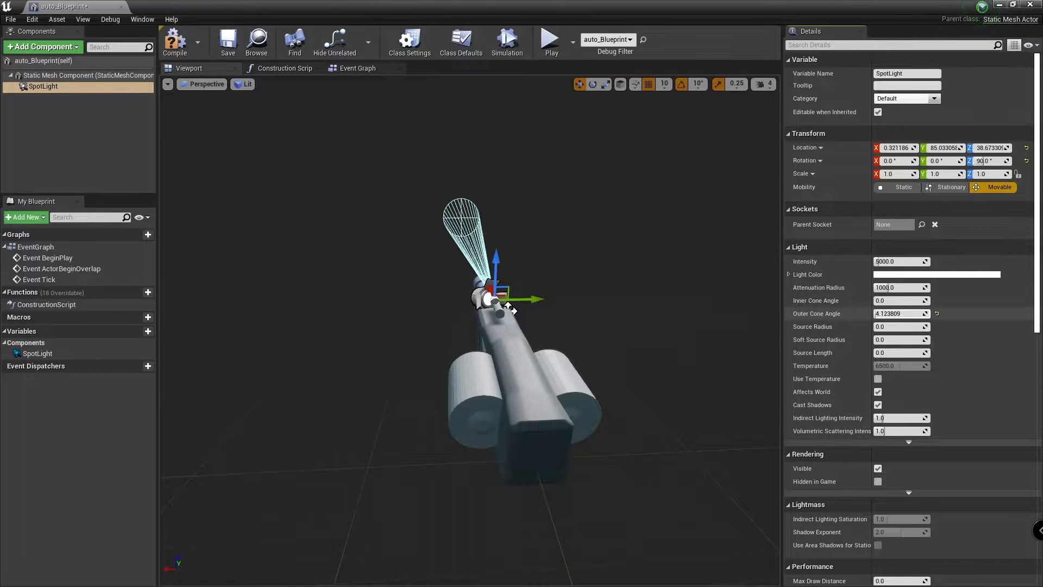
mouse_move(519, 216)
left_mouse_down("alt")
mouse_move(641, 213)
mouse_move(519, 217)
left_mouse_up("alt")
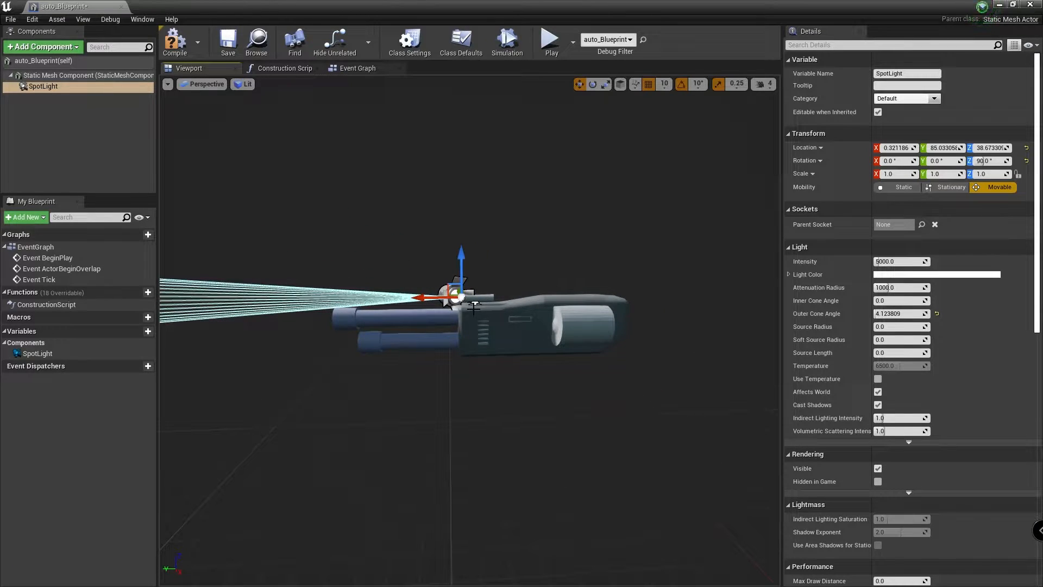
mouse_move(428, 298)
left_mouse_down()
mouse_move(440, 297)
mouse_move(430, 297)
left_mouse_up()
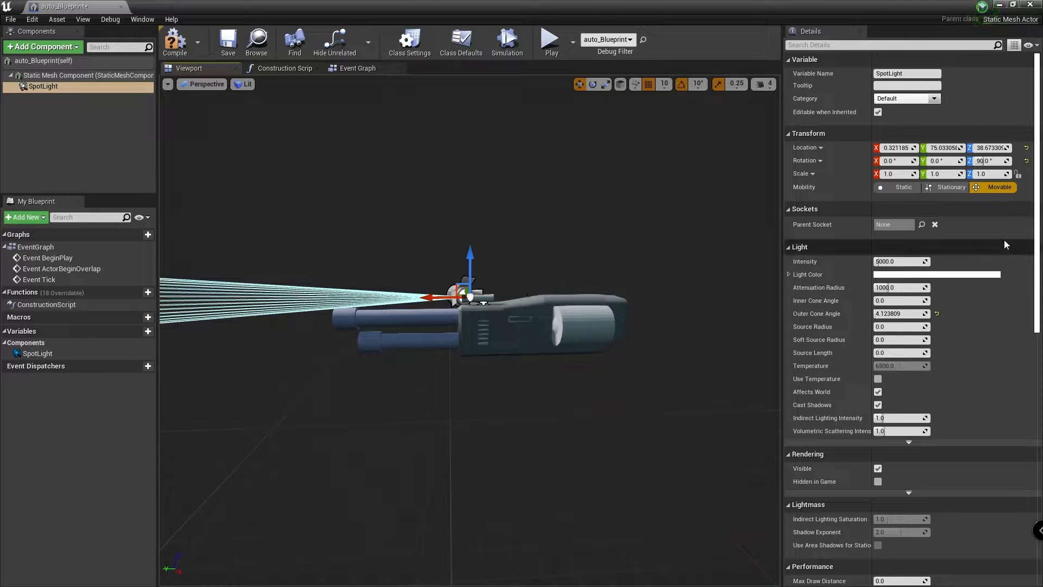
- Set the scope spot light's color to pure red, with R 1.0, G 0.0 and B 0.0
left_click(906, 276)
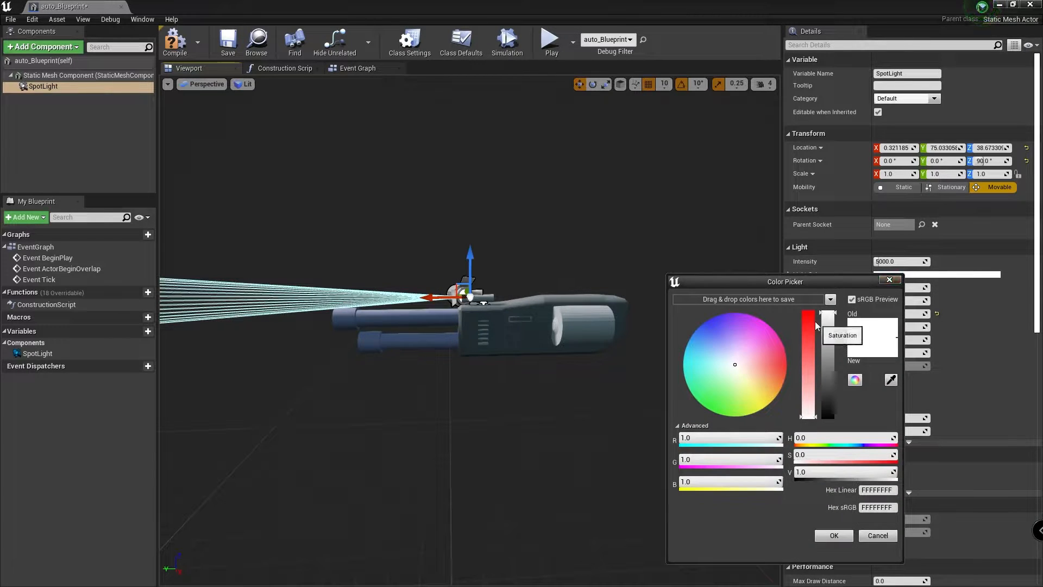
left_click_drag(808, 401, 817, 283)
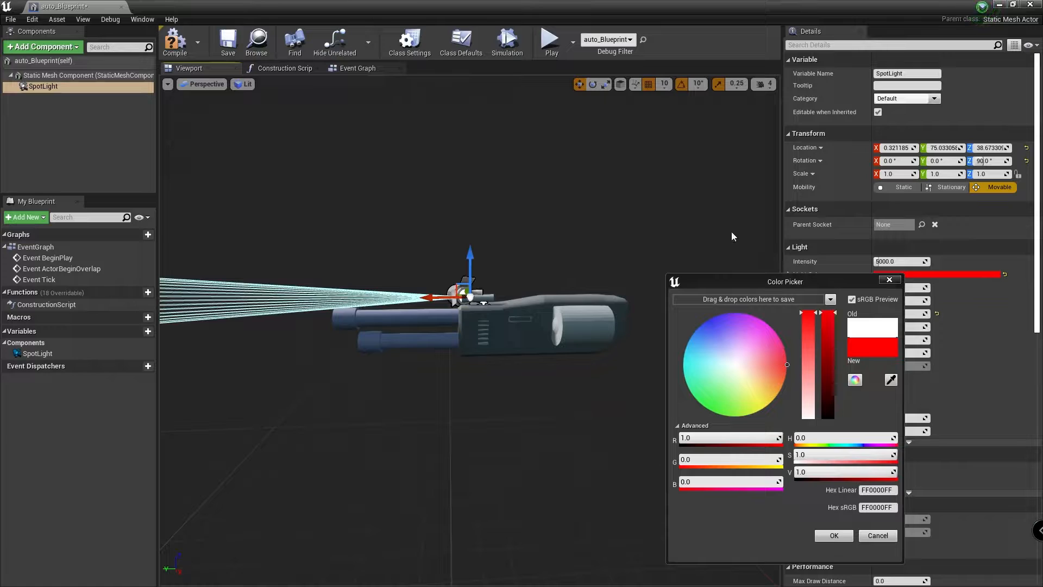
left_click_drag(552, 469, 679, 484, "alt")
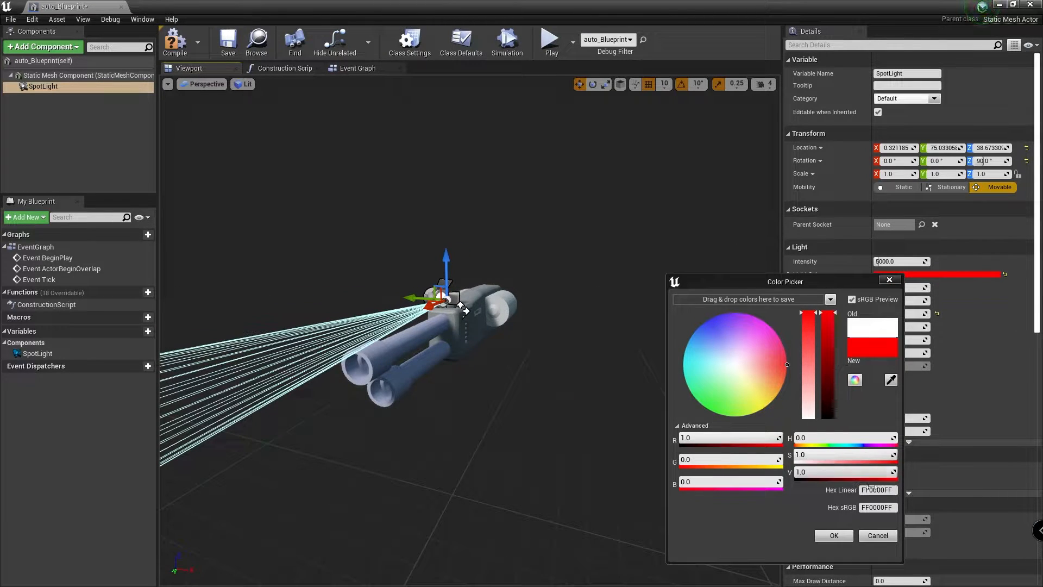
left_click(833, 535)
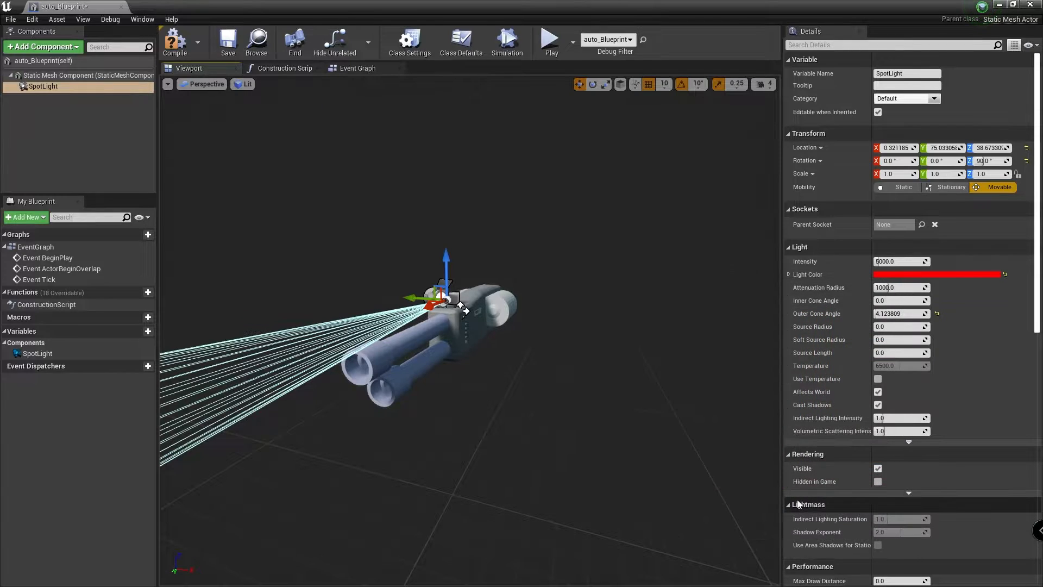
- Add a second spot light component as a child of the scope's spot light
scroll(431, 299, "up", 6)
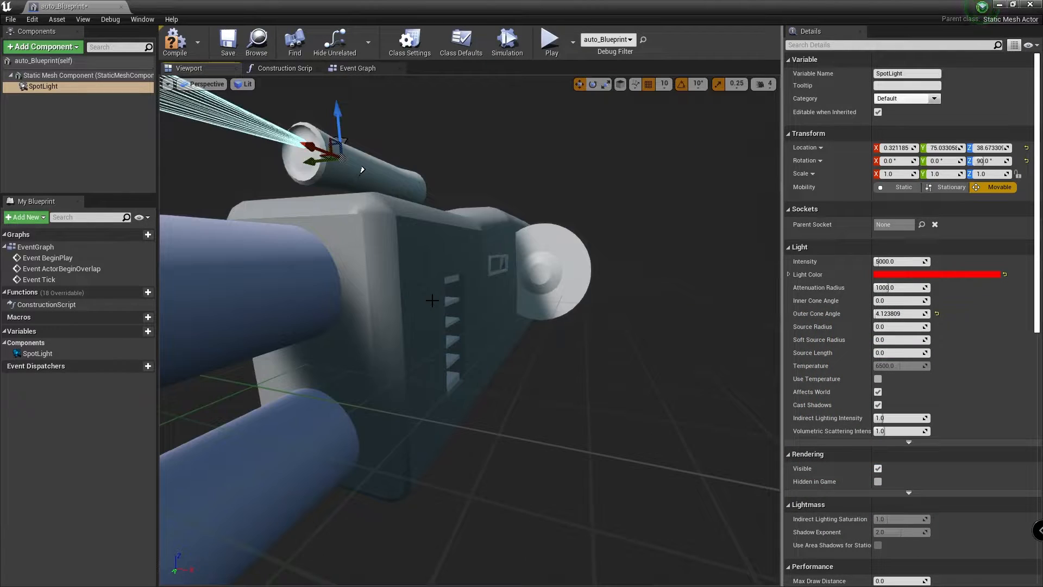
scroll(429, 287, "down", 4)
scroll(427, 234, "down", 3)
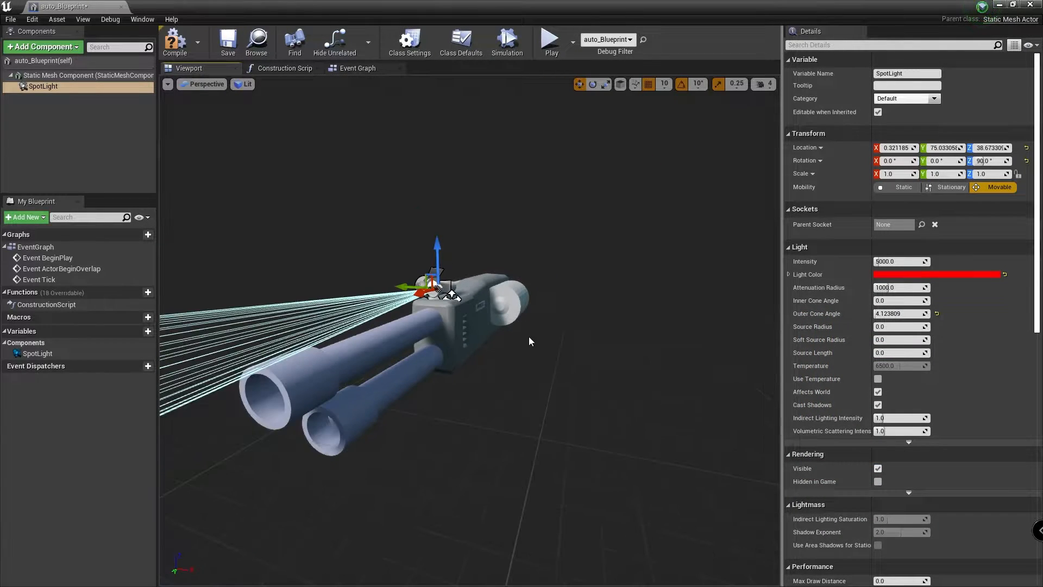
left_click_drag(525, 359, 544, 342, "alt")
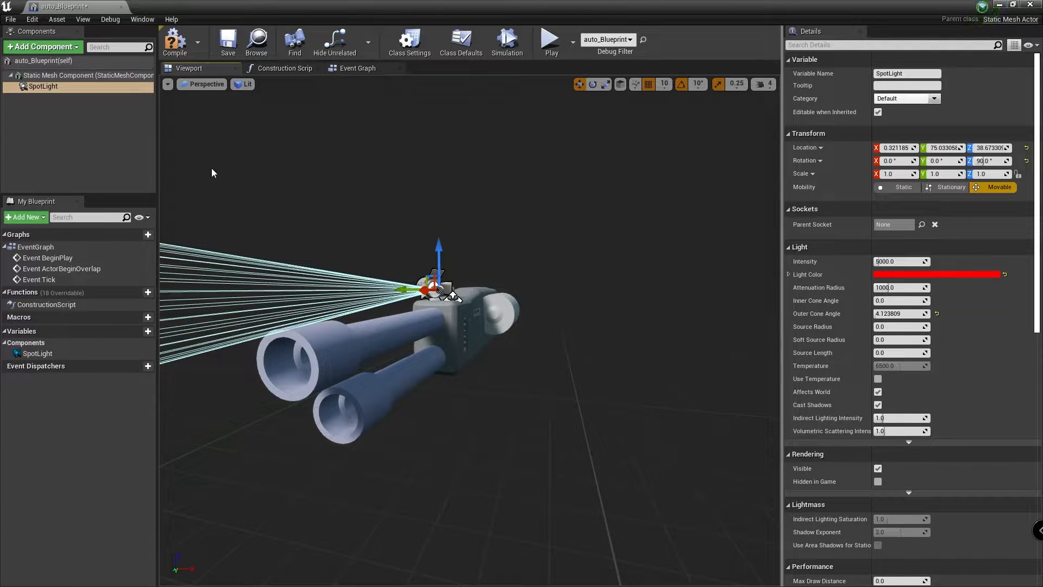
left_click(54, 47)
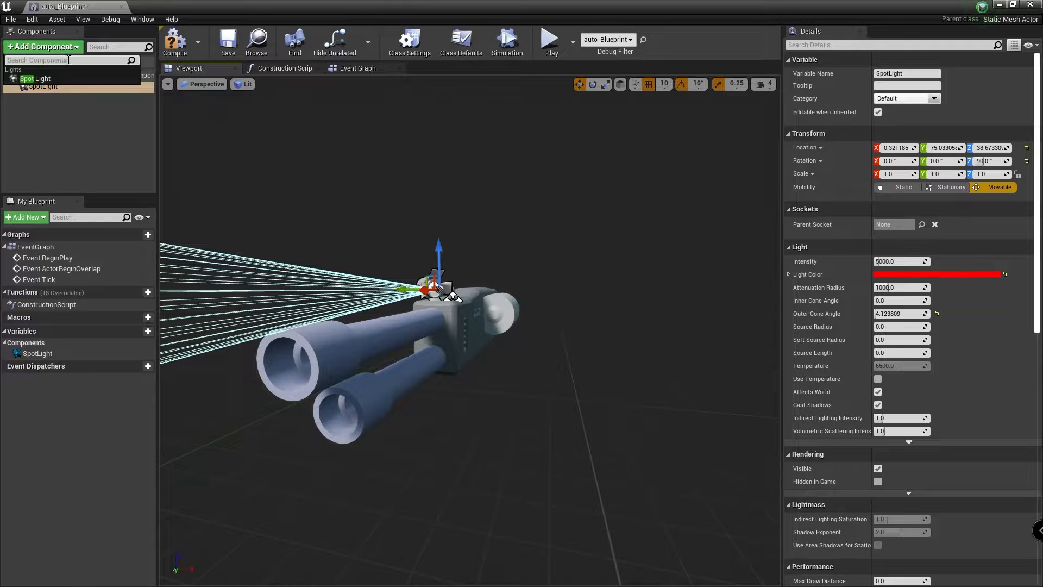
left_click(35, 79)
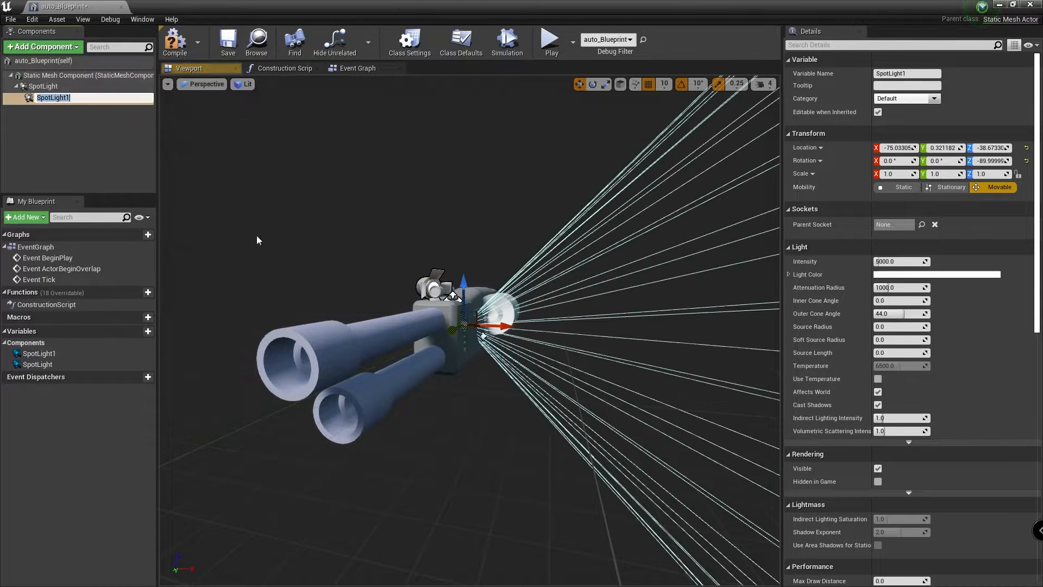
- Move the second spot light to the upper barrel's muzzle, at about X 156.42, Y -2.59, Z -28.56
left_click_drag(463, 283, 463, 273)
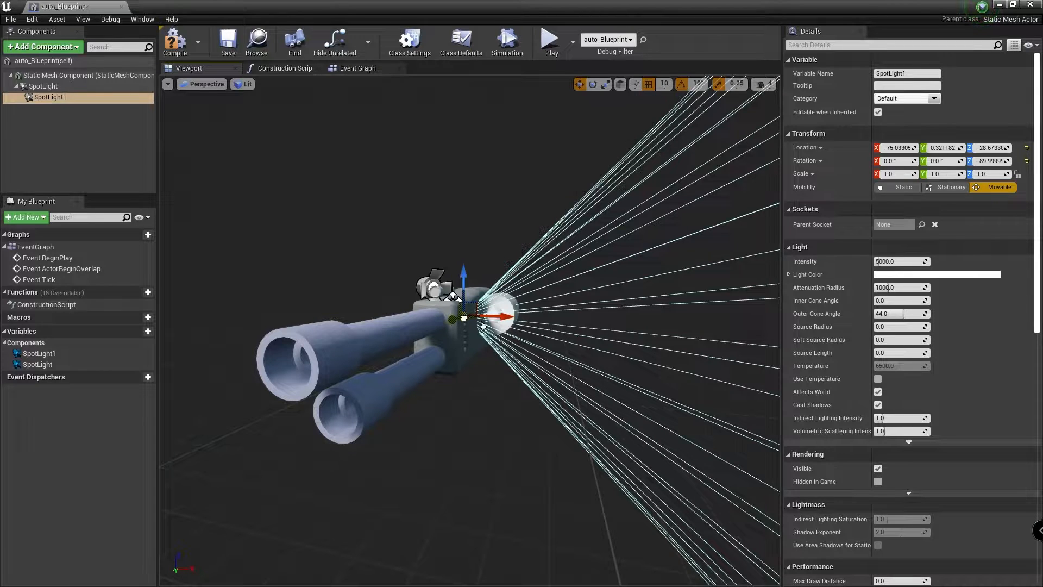
left_click_drag(463, 318, 343, 364)
left_click_drag(459, 408, 559, 423, "alt")
left_click_drag(405, 424, 457, 533)
left_click_drag(523, 526, 527, 522, "alt")
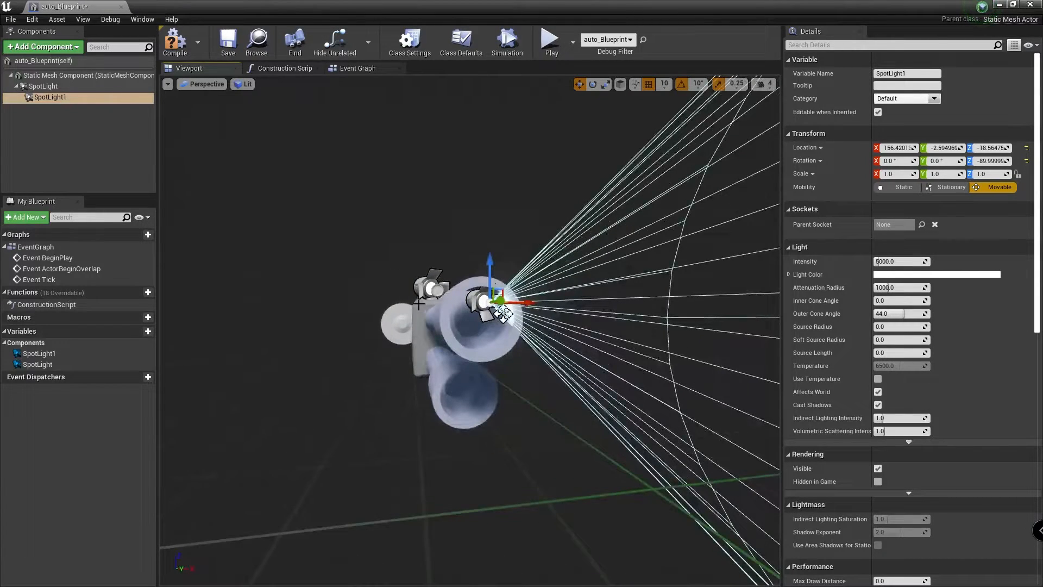
left_click_drag(489, 268, 487, 277)
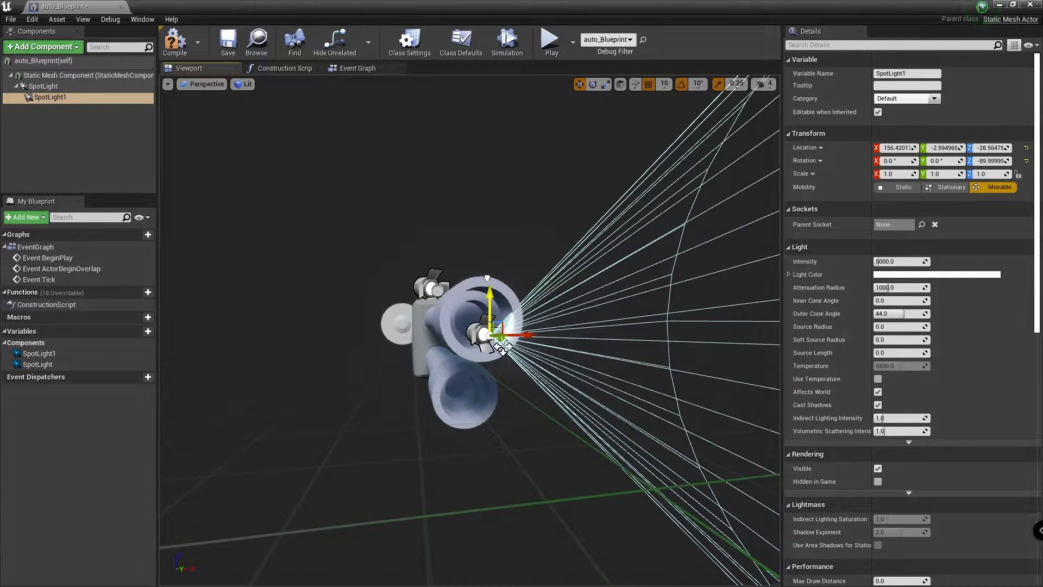
- Try raising the second spot light at the upper muzzle to about Z -18.58 and undo the move
left_click(493, 342)
left_click(486, 327)
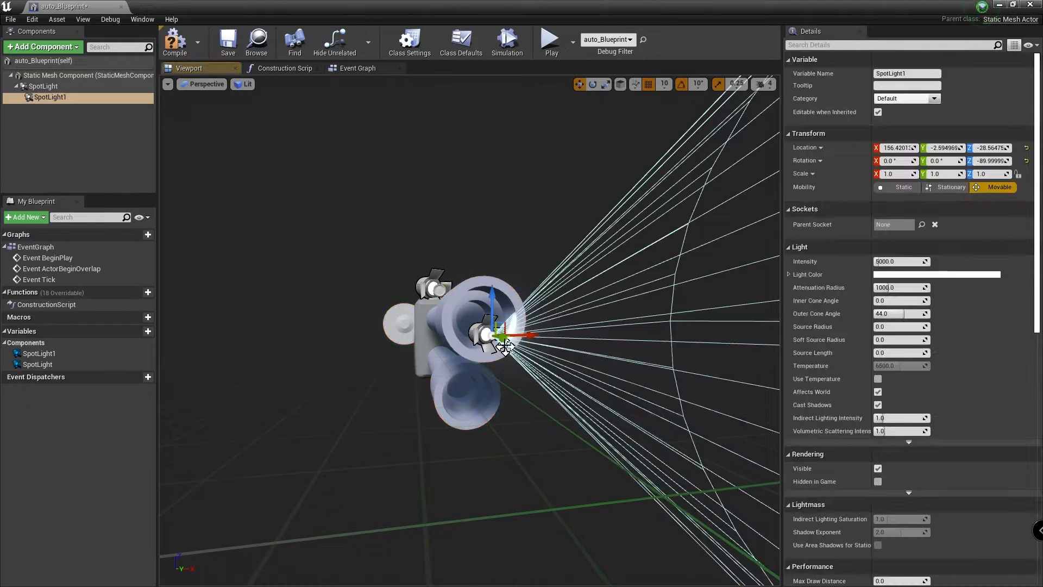
left_click(488, 363)
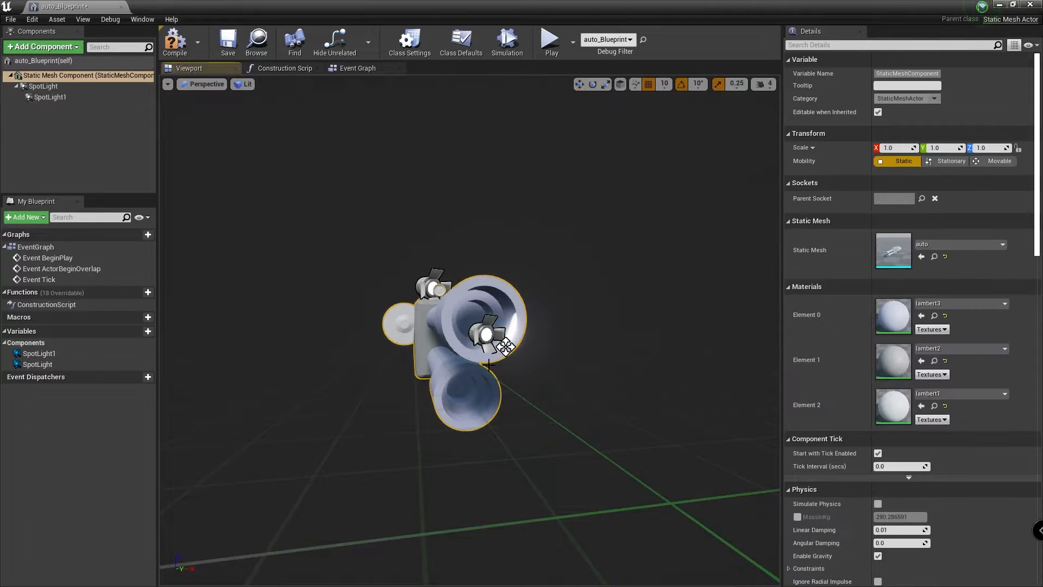
left_click(488, 338)
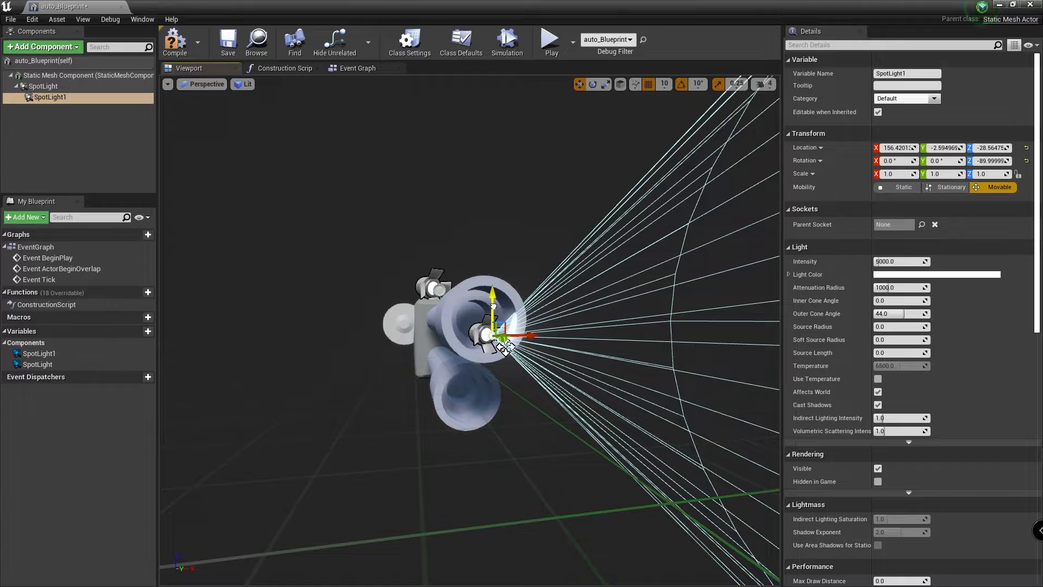
mouse_move(498, 296)
left_mouse_down()
mouse_move(498, 270)
mouse_move(498, 296)
left_mouse_up()
scroll(504, 314, "up", 3)
scroll(504, 315, "down", 5)
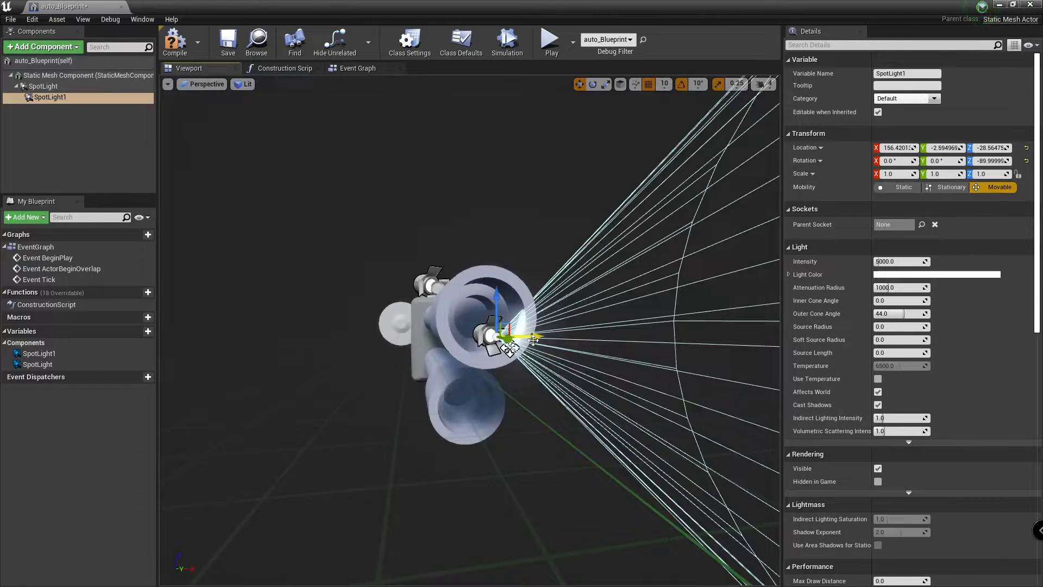
left_click_drag(578, 364, 549, 357, "alt")
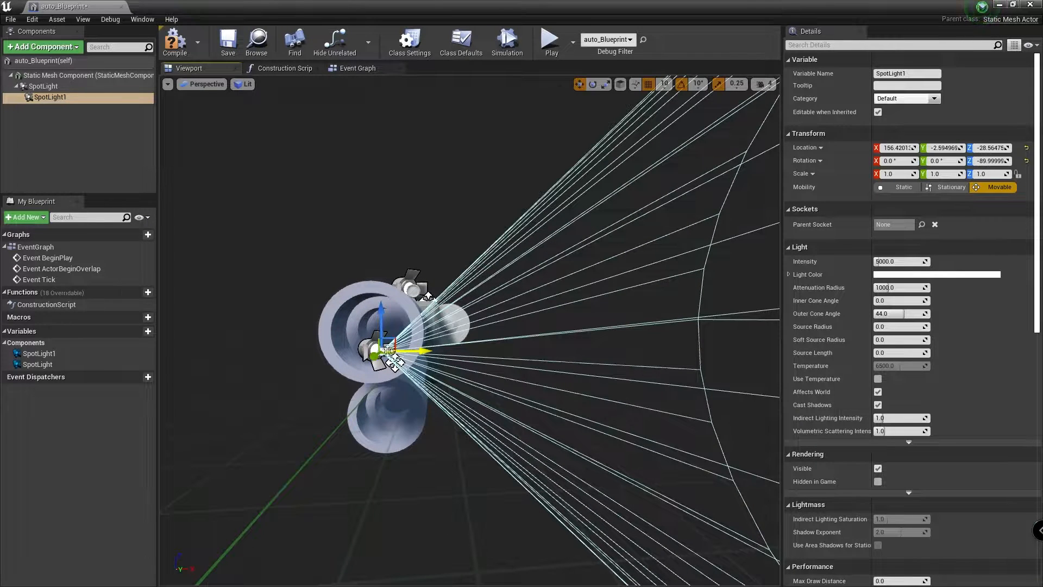
mouse_move(385, 335)
left_mouse_down()
mouse_move(375, 310)
mouse_move(381, 332)
mouse_move(386, 321)
left_mouse_up()
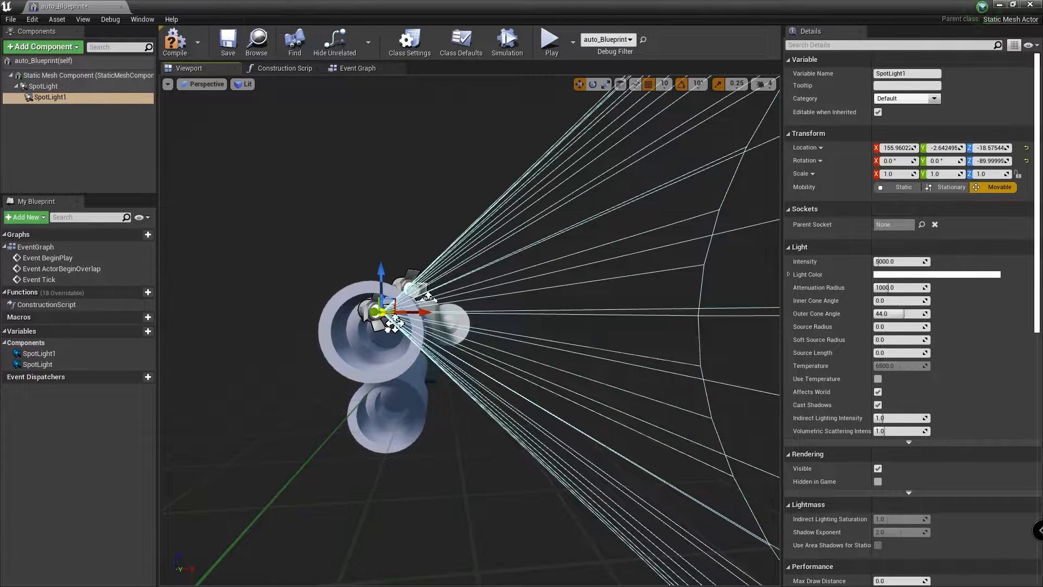
key("ctrl+z")
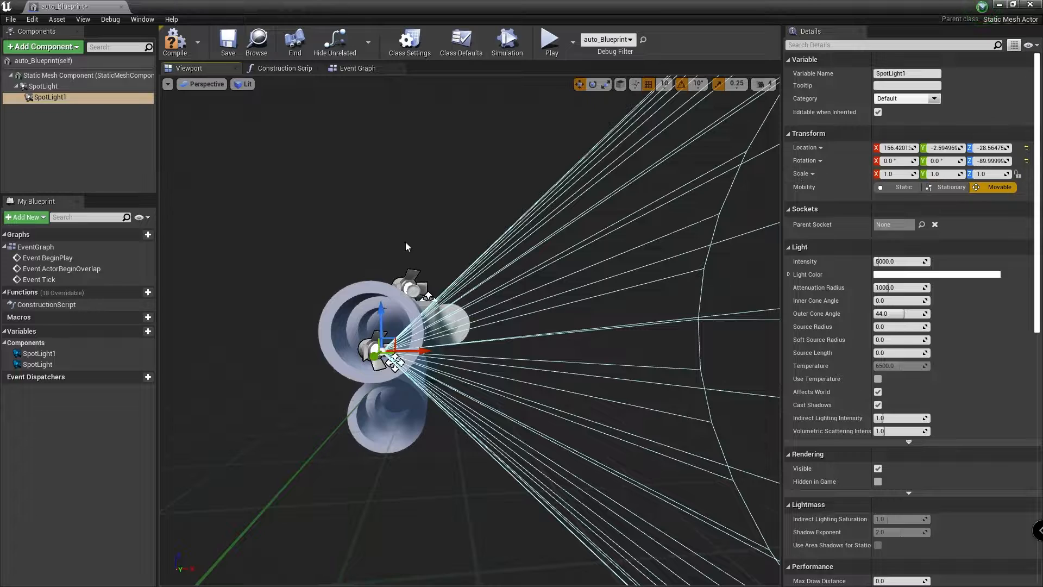
- Fine-tune the second spot light's Z location through -28, -27.5, -27 and -25 to -23 to center it in the upper barrel
left_click(989, 147)
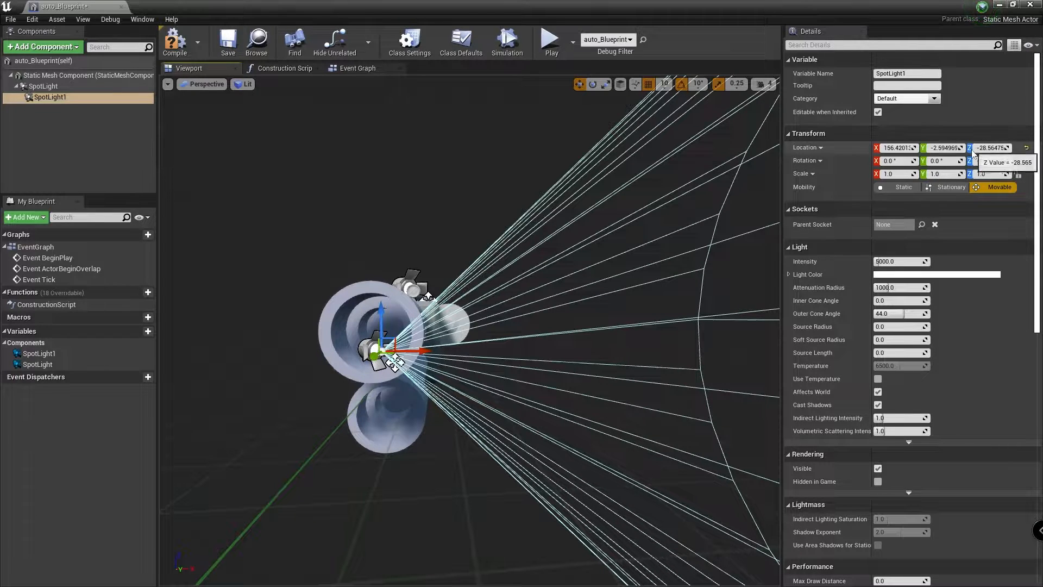
type("-28")
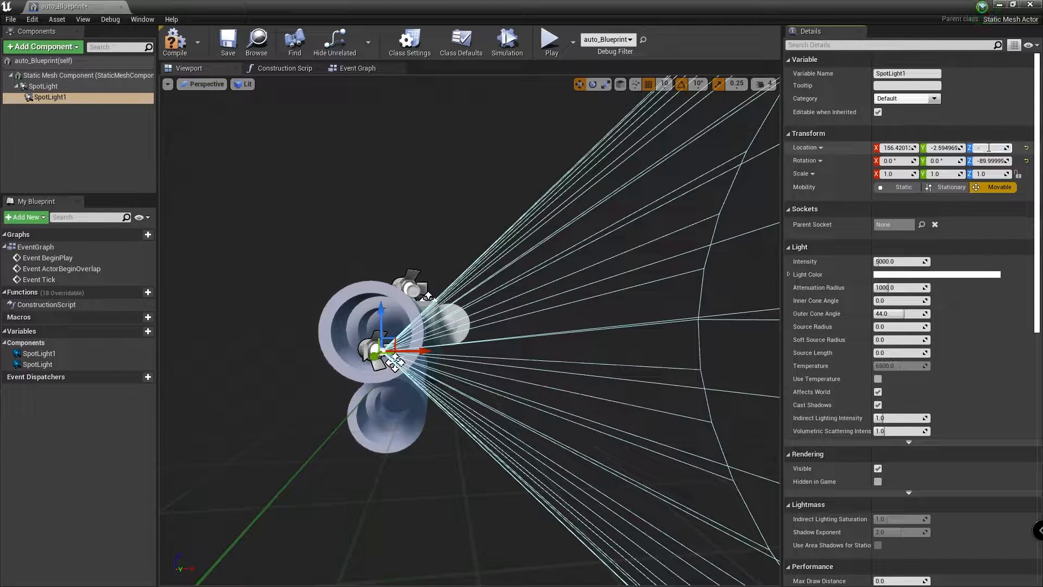
key("Return")
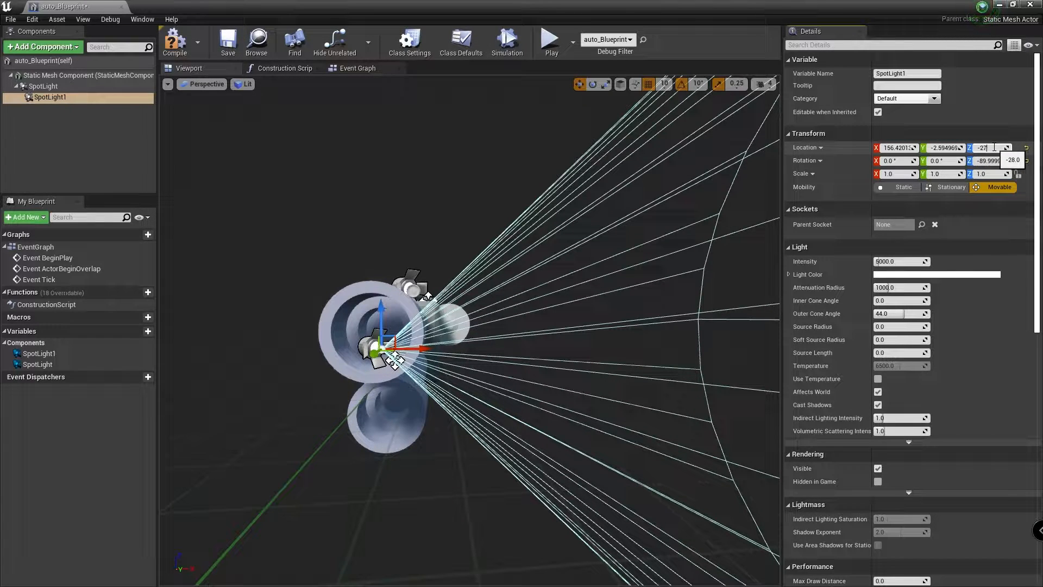
type("-27.5")
key("Return")
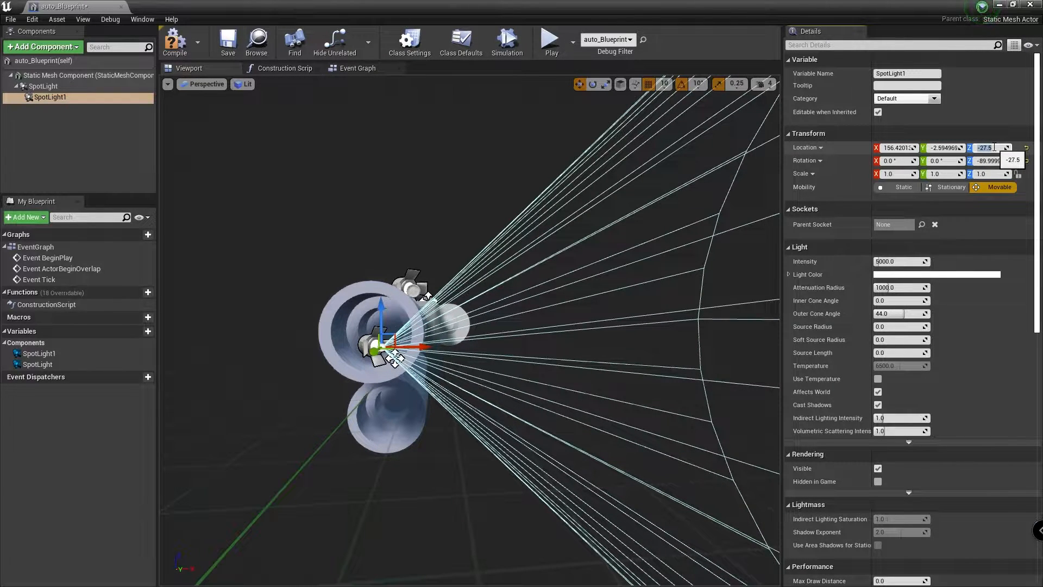
type("-27")
key("Return")
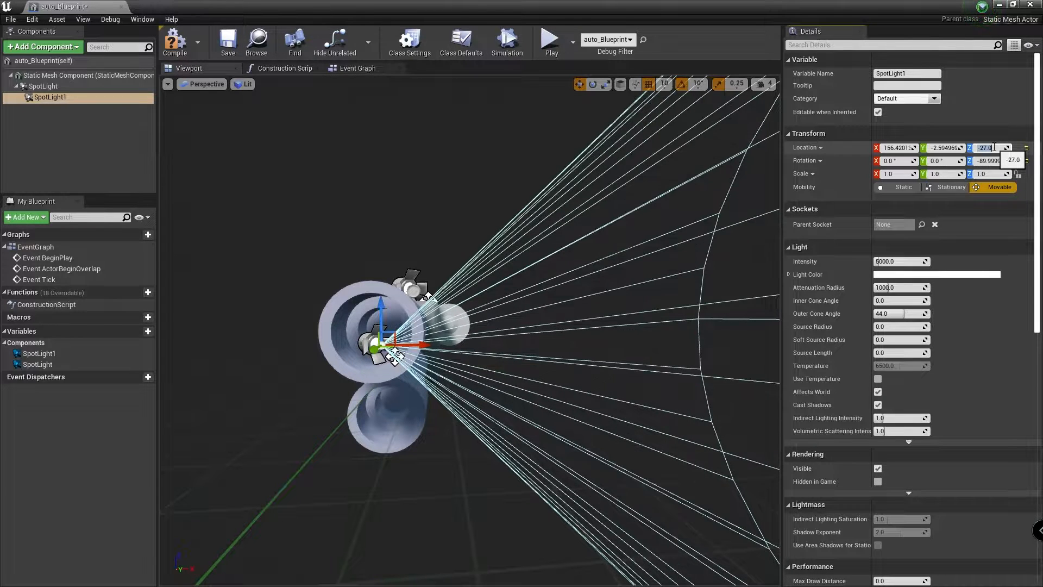
type("-25")
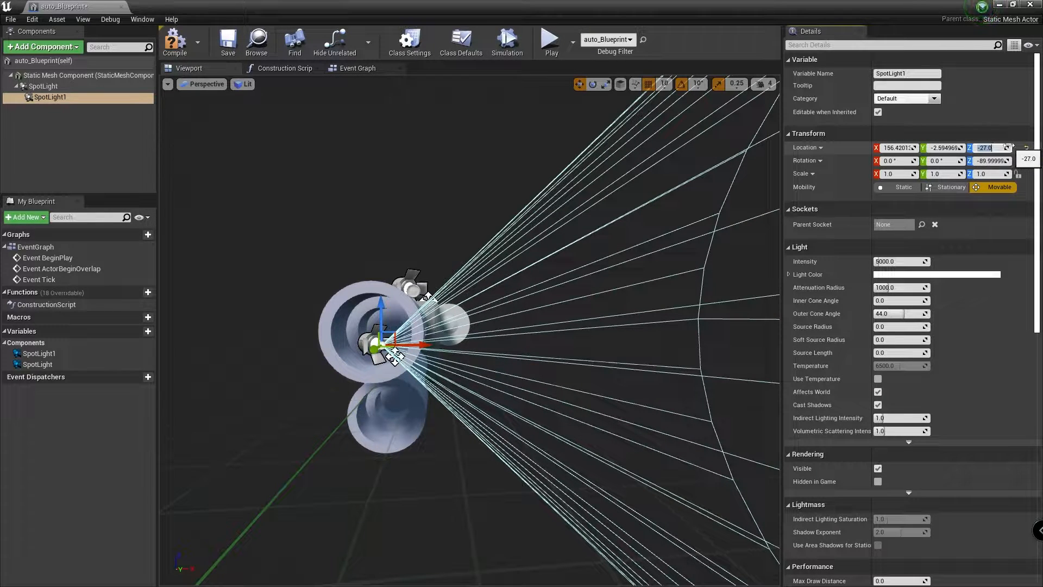
key("Return")
type("-23")
key("Return")
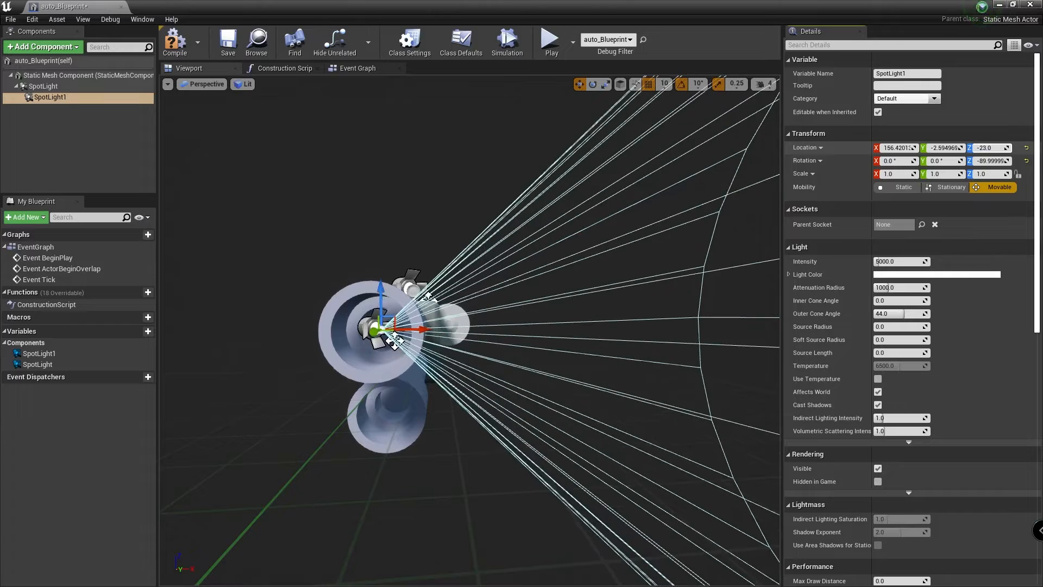
- Shift the second spot light back to about X 146.42 and set its Z rotation to 0° so it points out of the barrel
left_click_drag(496, 157, 522, 163, "alt")
left_click_drag(478, 326, 647, 398, "alt")
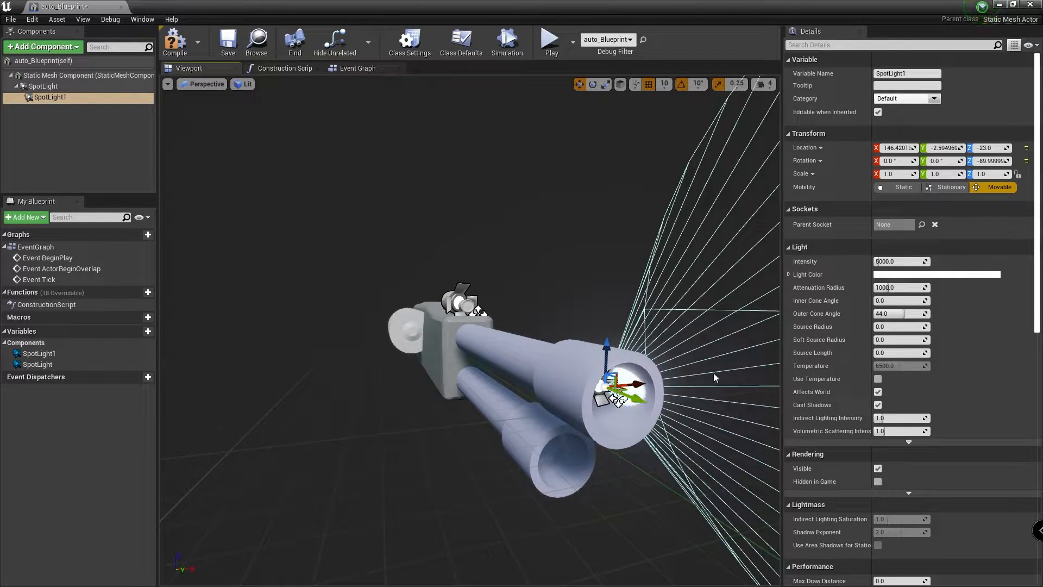
left_click(987, 161)
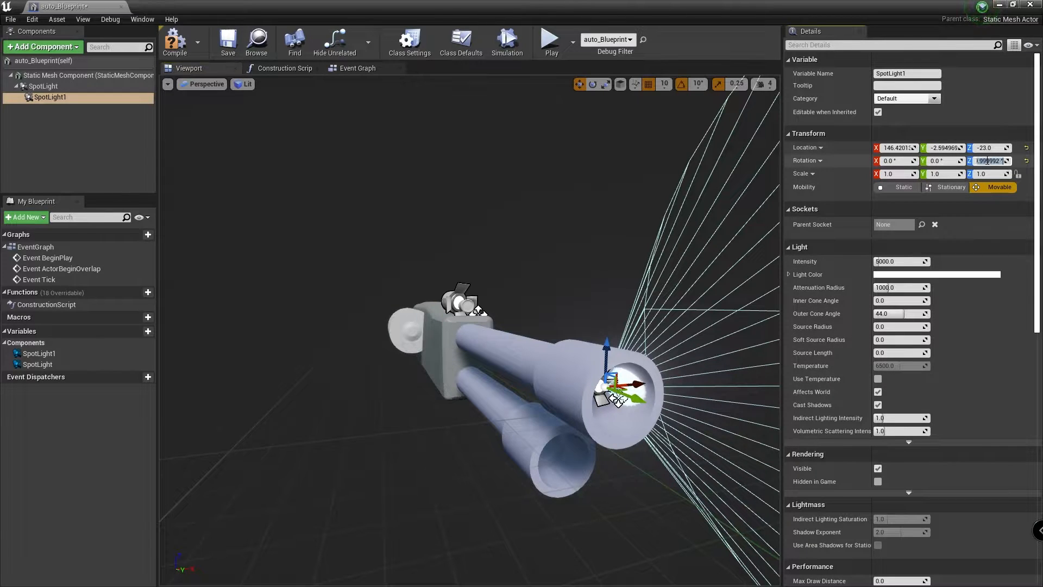
type("0")
key("Return")
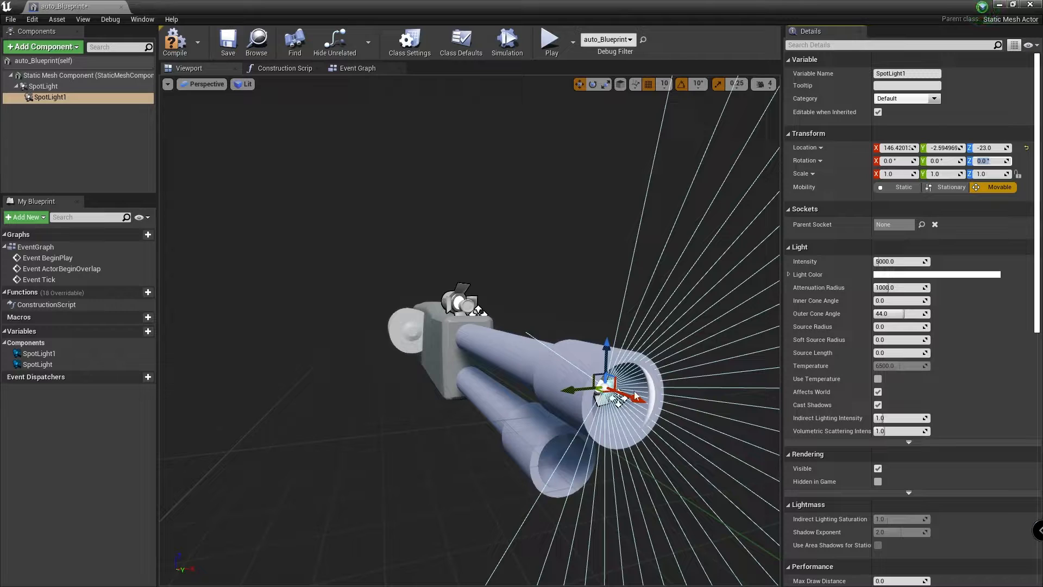
- Undo the second spot light's sideways shift and place it deeper inside the upper barrel at about X 126.42
left_click_drag(634, 394, 615, 388)
left_click_drag(646, 338, 601, 320, "alt")
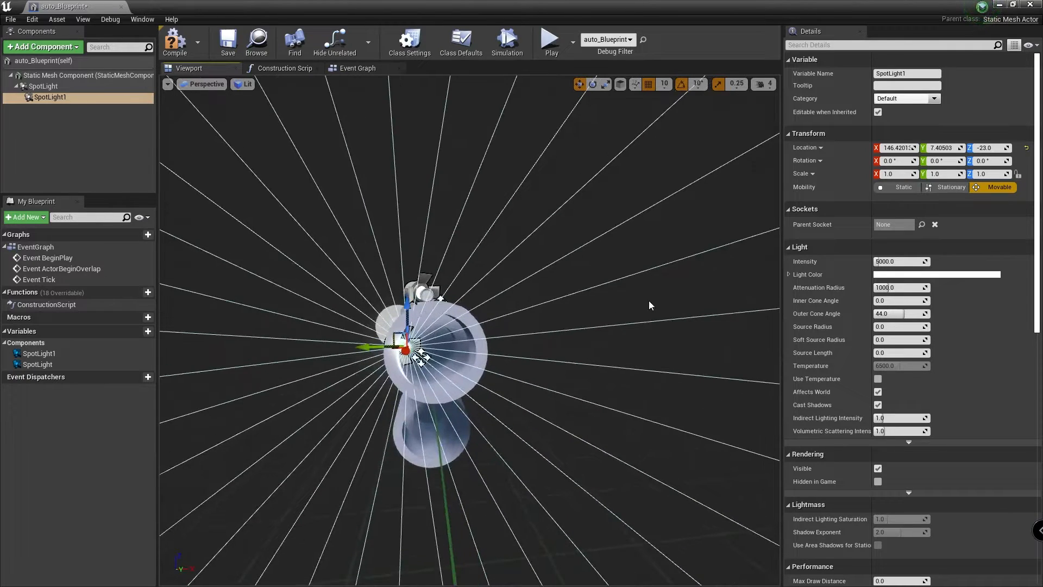
key("ctrl+z")
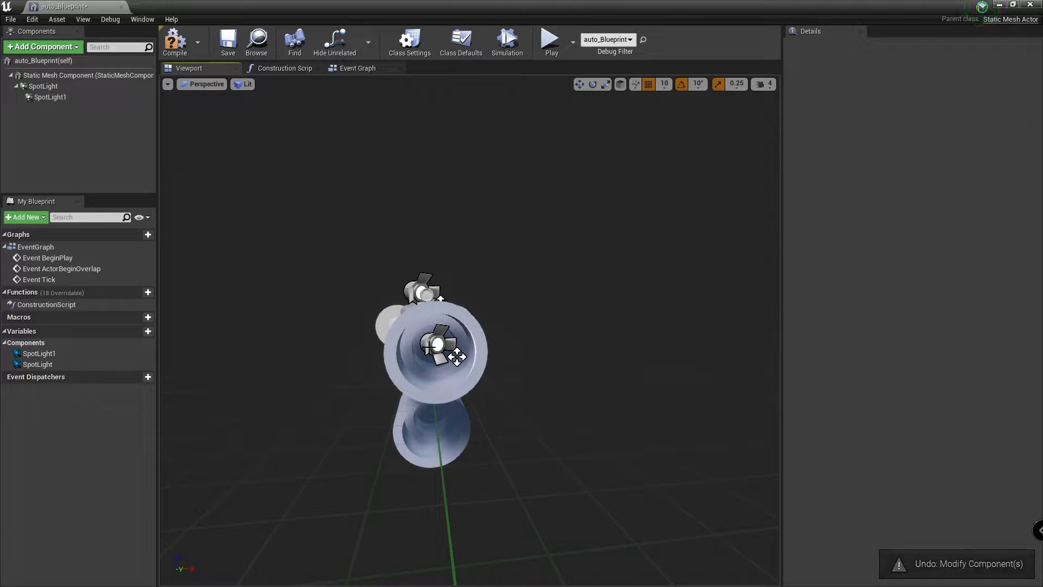
left_click(455, 354)
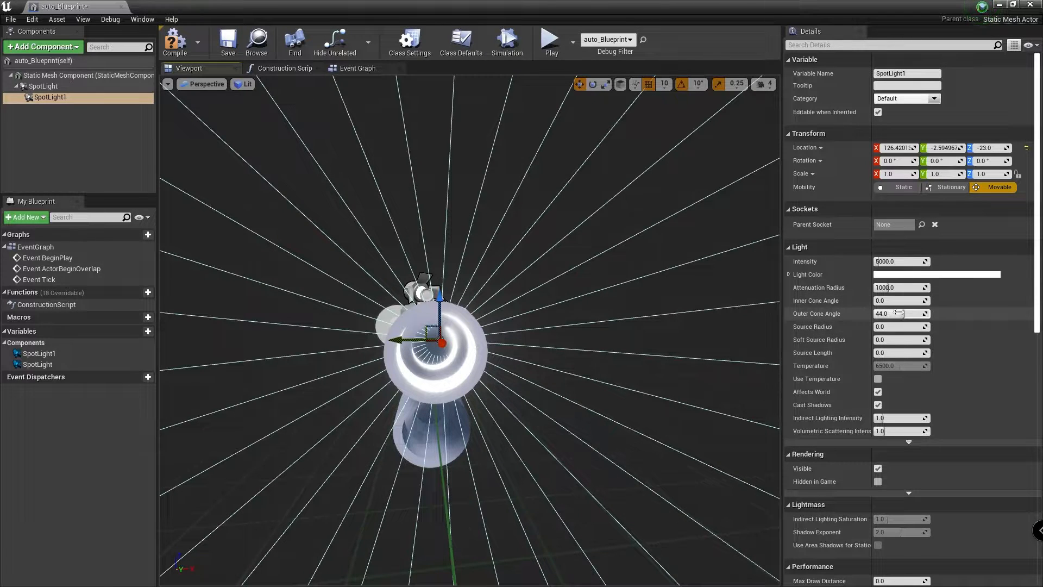
- Narrow the second spot light's outer cone angle to about 12.29
left_click_drag(900, 313, 865, 308)
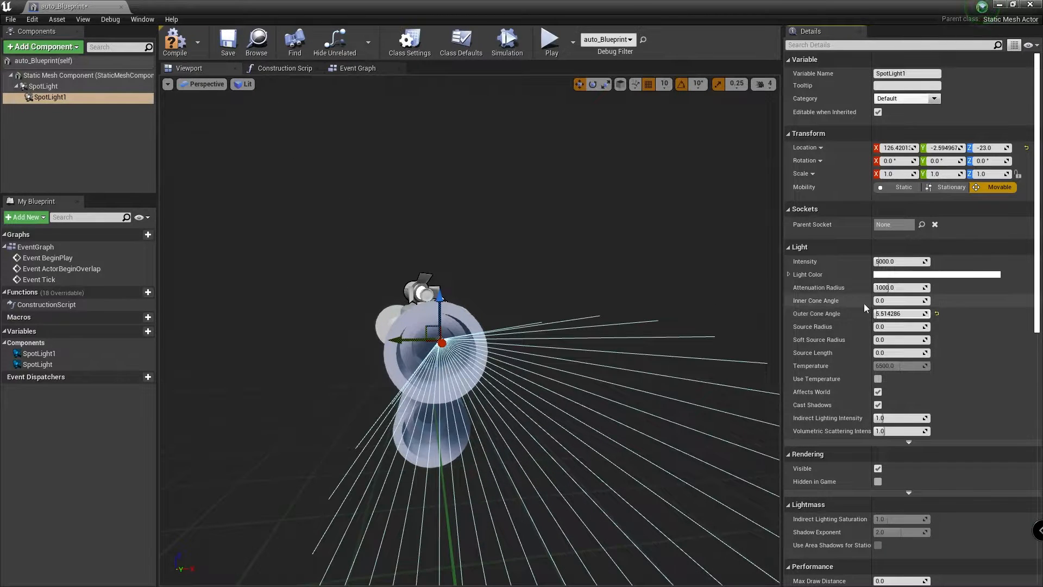
left_click_drag(597, 310, 625, 307, "alt")
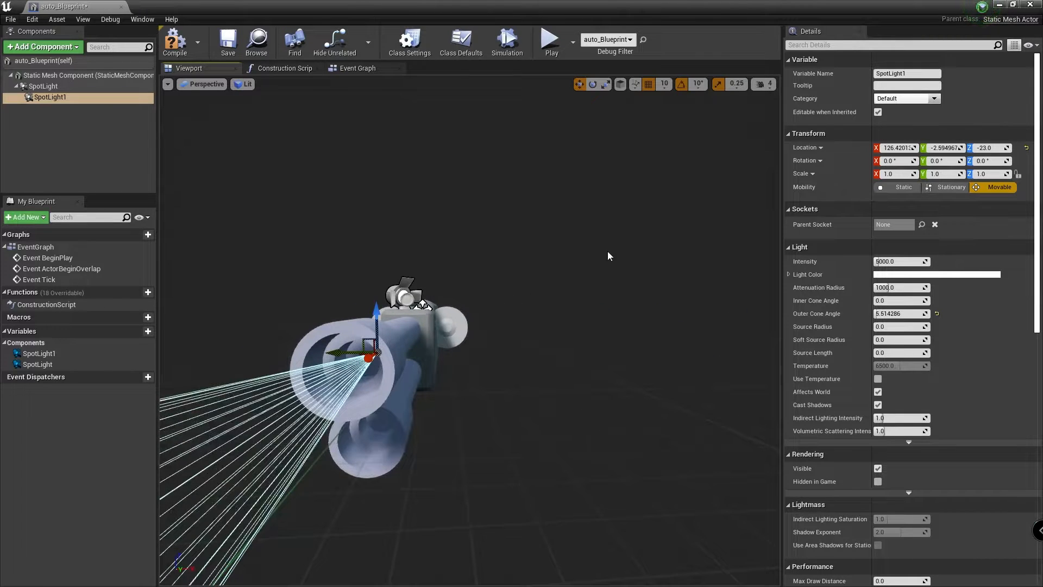
left_click_drag(904, 315, 923, 316)
left_click_drag(561, 367, 621, 369, "alt")
left_click_drag(463, 360, 531, 400, "alt")
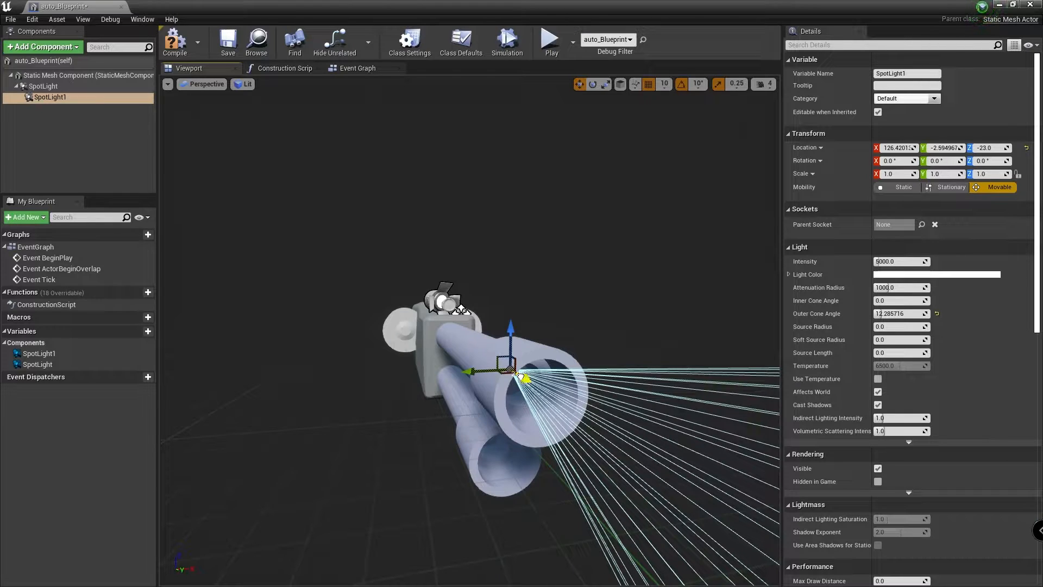
- Move the second spot light deeper into the upper barrel to about X 96.42 and paste a copy of it as a third spot light
left_click_drag(520, 375, 498, 361)
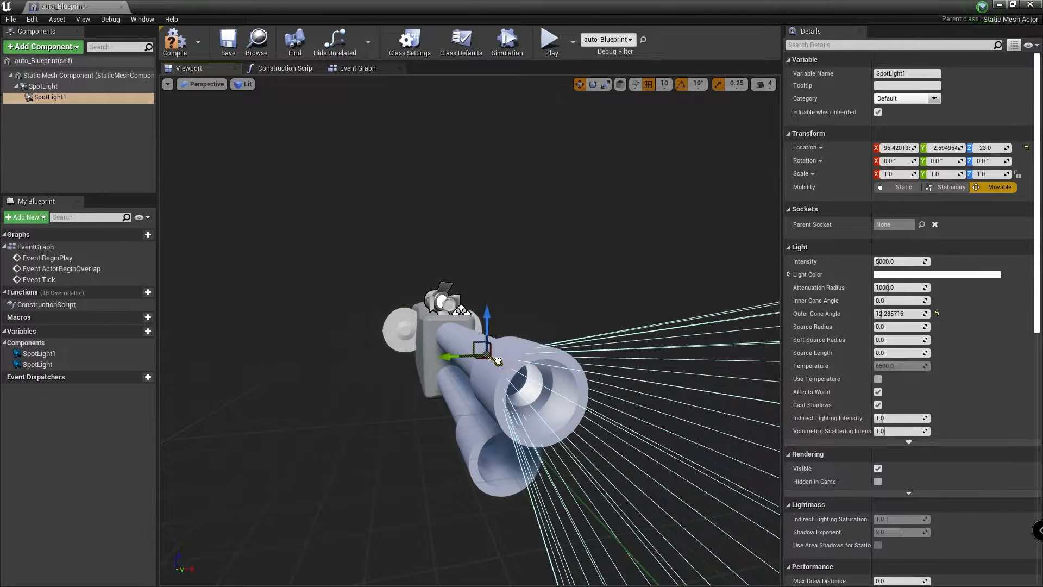
left_click_drag(575, 281, 603, 288, "alt")
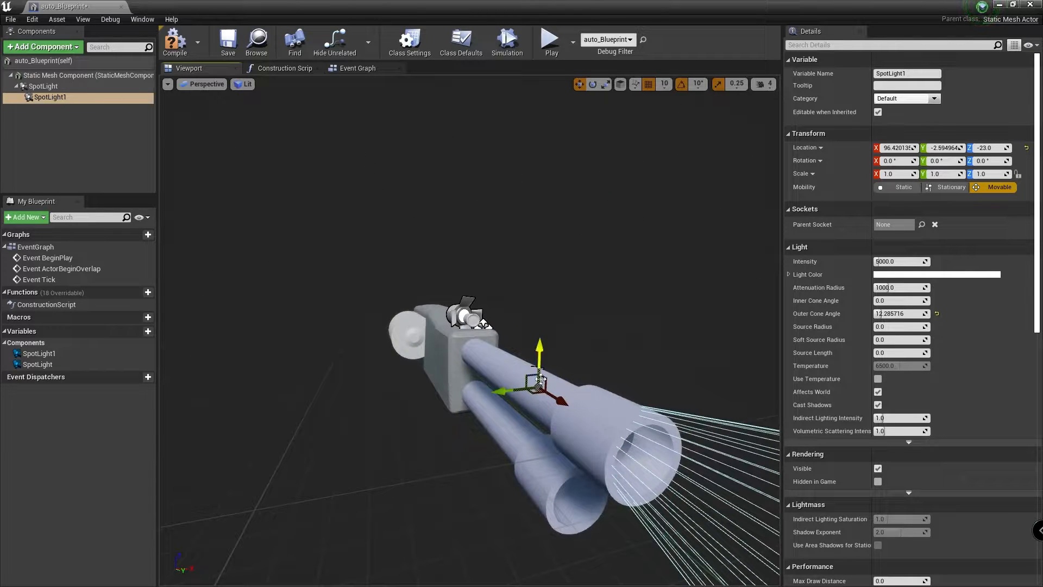
key("ctrl+v")
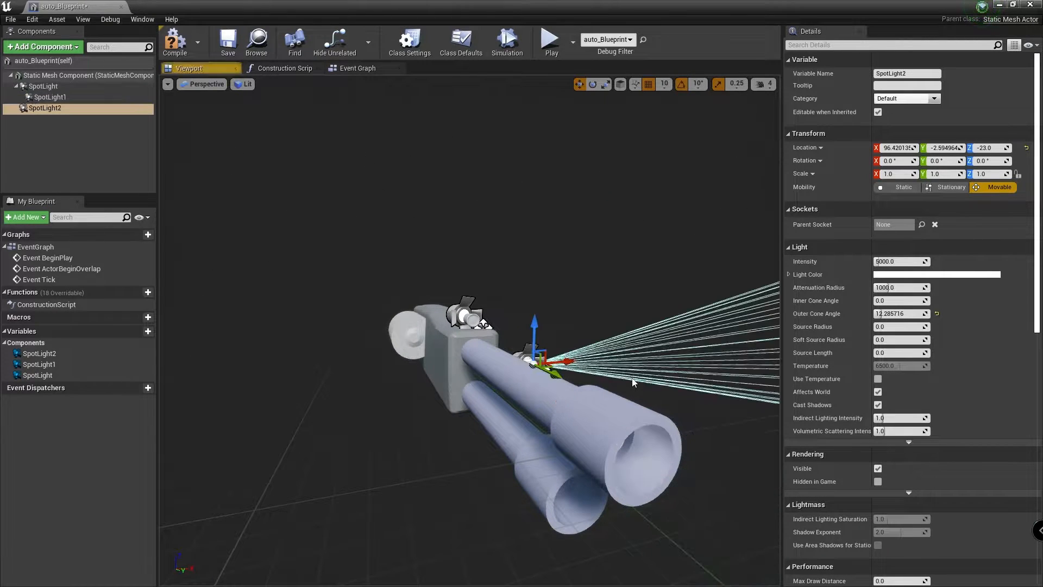
- Move the third spot light into the lower barrel at about X -3.58, Y 187.41, Z -13
left_click_drag(539, 325, 540, 376)
right_click_drag(643, 361, 516, 304)
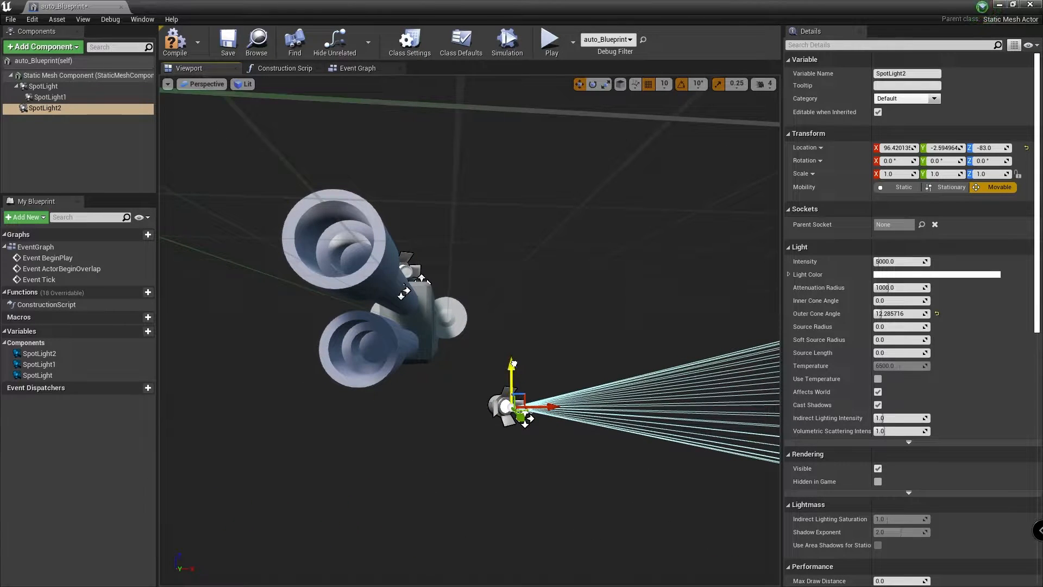
left_click_drag(517, 367, 517, 307)
left_click_drag(551, 349, 450, 349)
right_click_drag(452, 408, 489, 405)
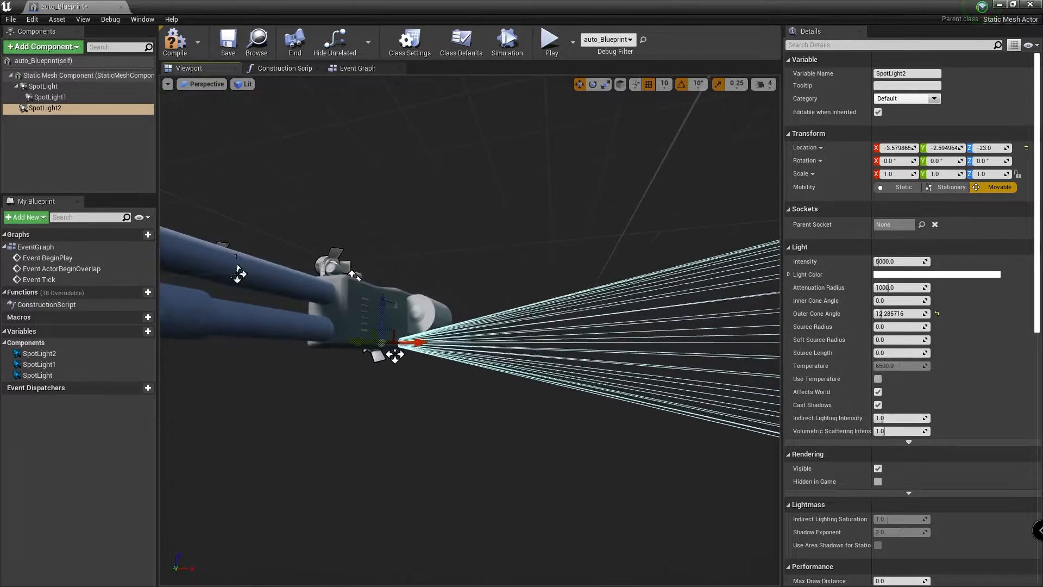
left_click_drag(383, 318, 160, 317)
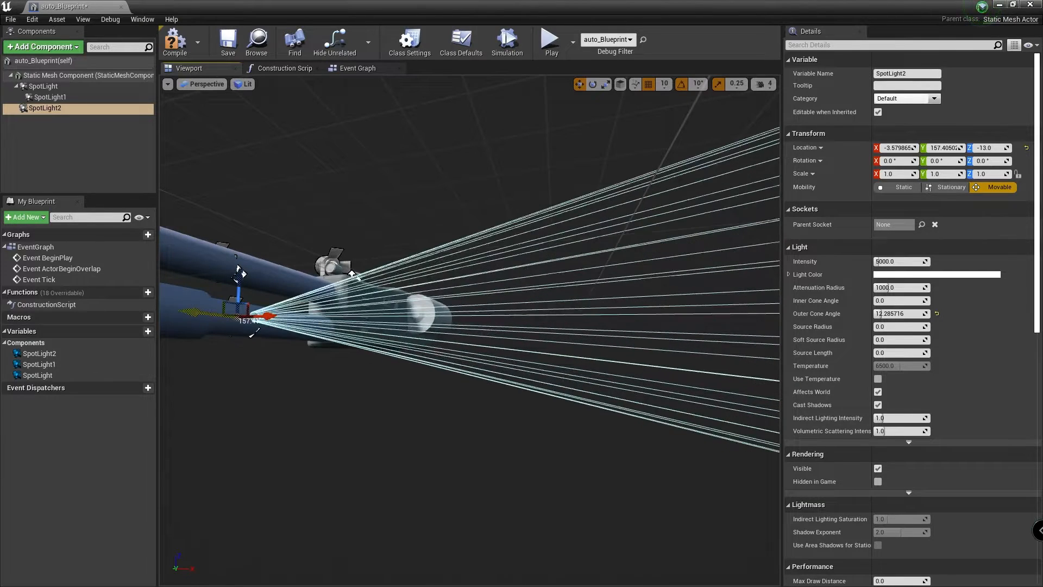
right_click_drag(264, 408, 251, 375)
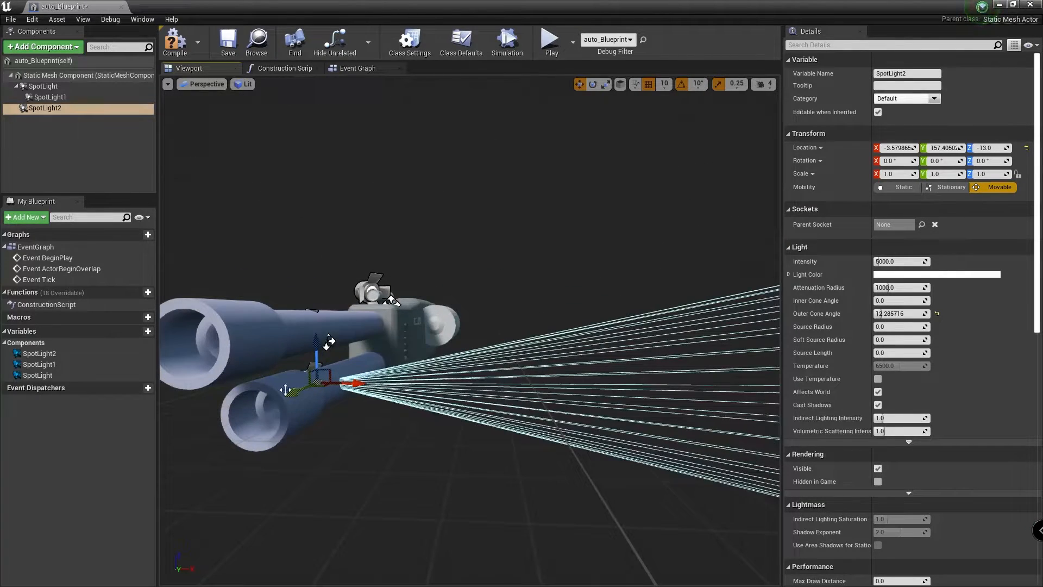
mouse_move(273, 409)
left_mouse_down()
mouse_move(248, 421)
mouse_move(262, 414)
left_mouse_up()
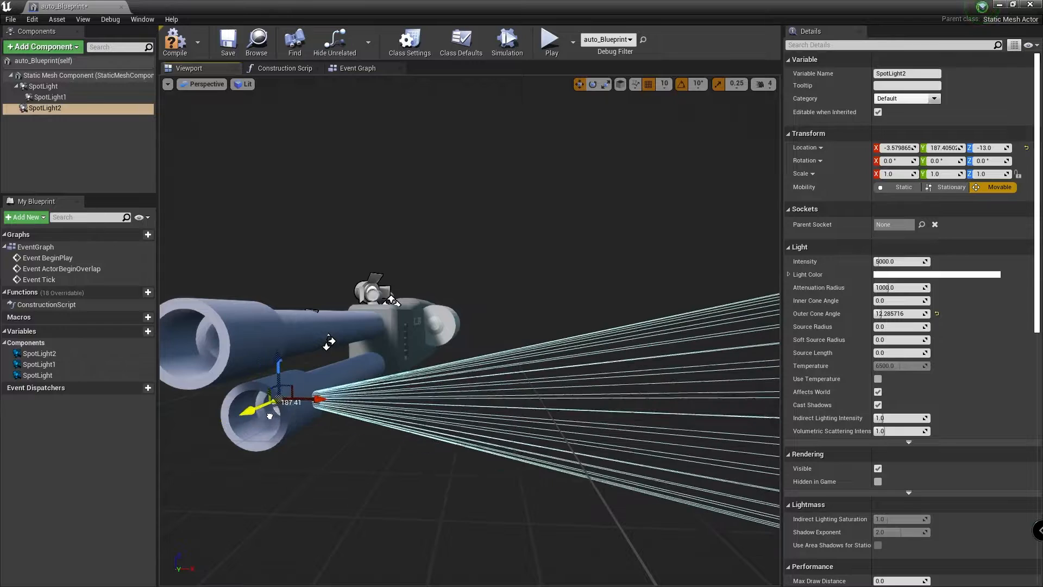
- Set the third spot light's Z rotation to 90° and move it back along the lower barrel to about Y 167.41
mouse_move(316, 464)
right_mouse_down()
mouse_move(294, 459)
mouse_move(319, 464)
right_mouse_up()
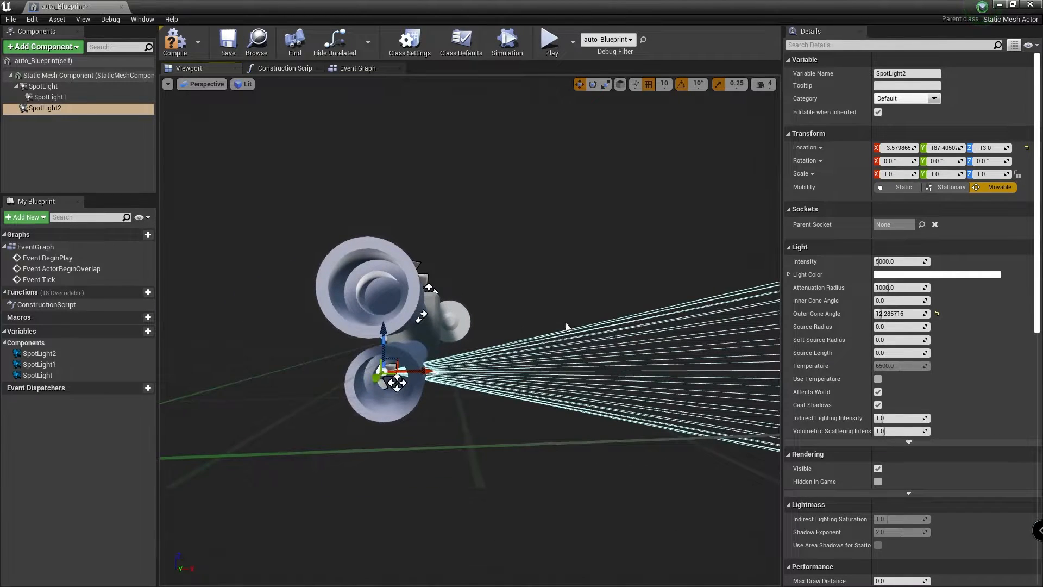
left_click(986, 161)
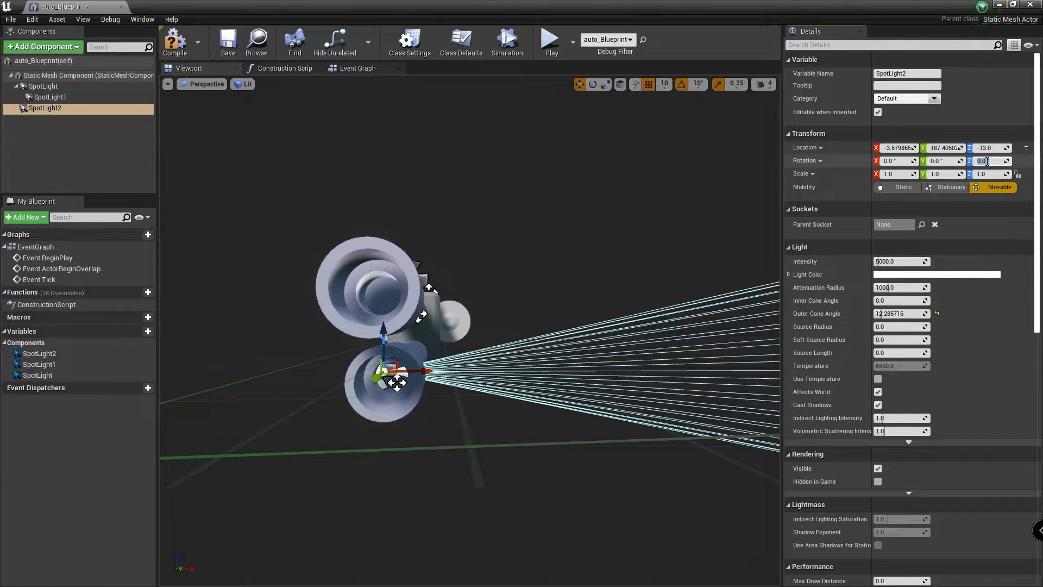
type("90")
key("Return")
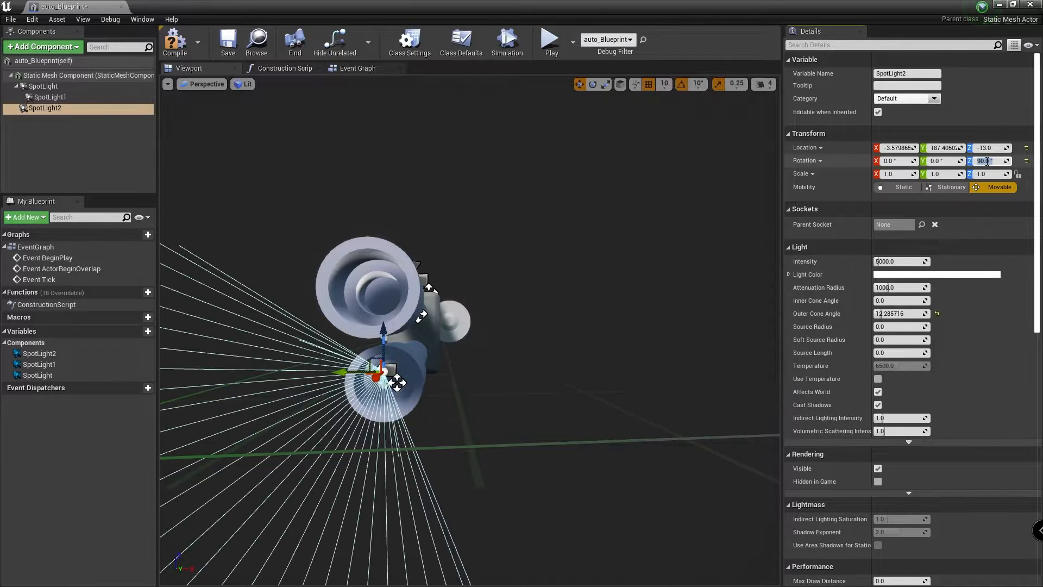
right_click_drag(569, 288, 561, 351)
left_click_drag(527, 435, 508, 416)
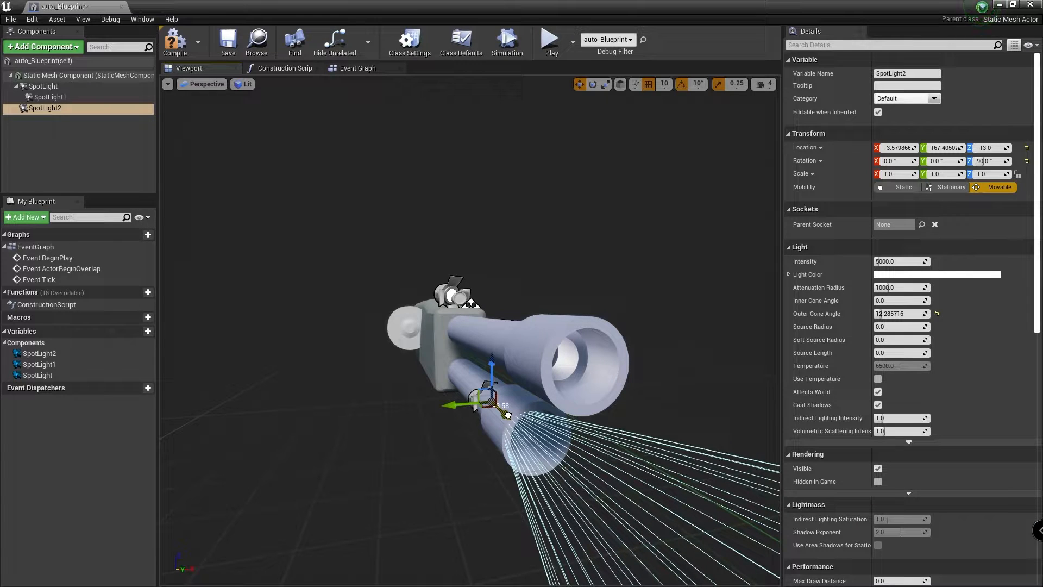
- Center the third spot light in the lower barrel by setting its location to Z -16 and X -1
left_click_drag(480, 514, 450, 497, "alt")
mouse_move(371, 352)
left_mouse_down()
mouse_move(388, 353)
mouse_move(379, 353)
left_mouse_up()
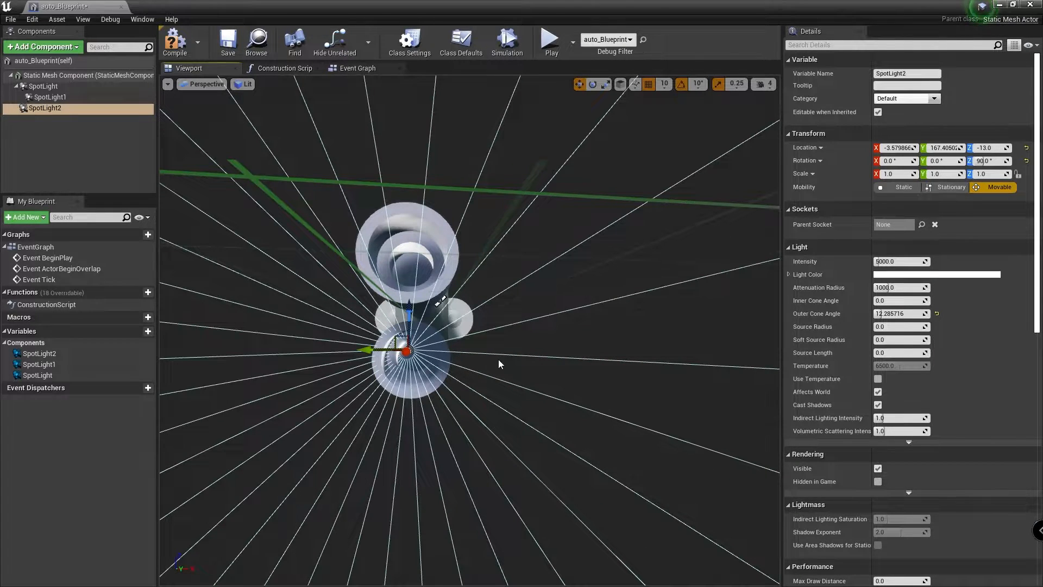
left_click(1006, 146)
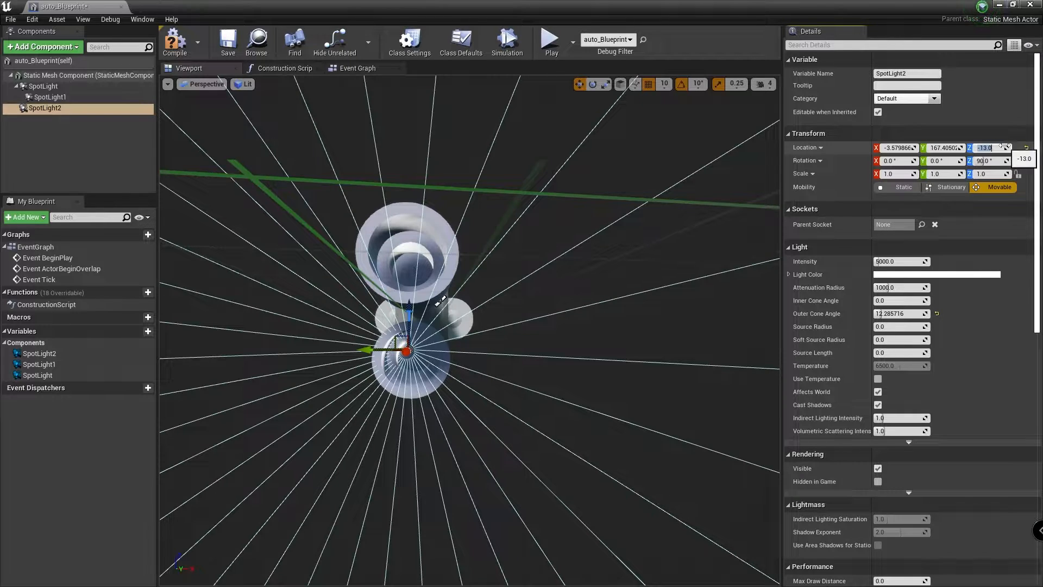
left_click(1006, 147)
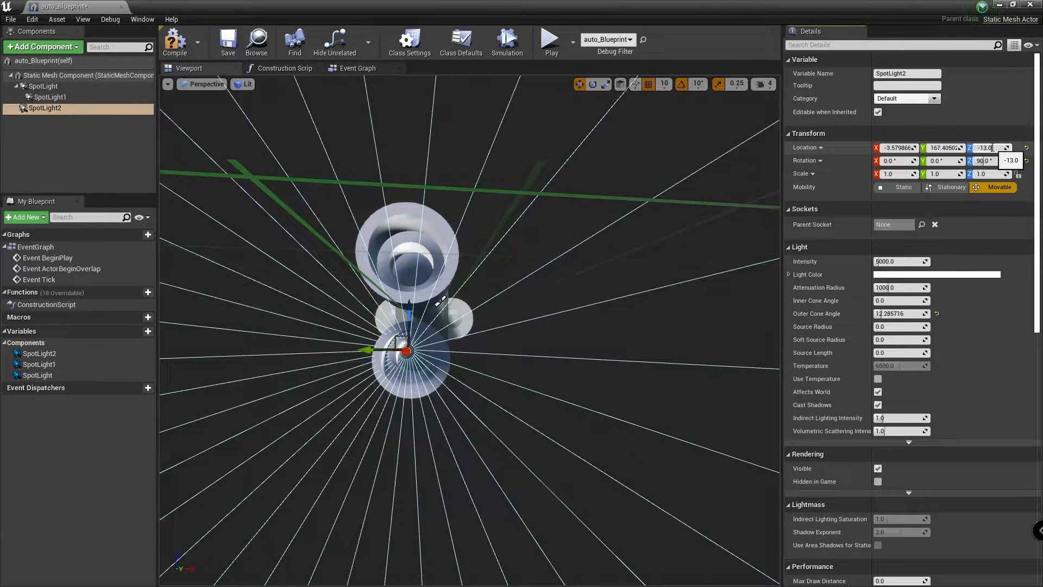
left_click(809, 134)
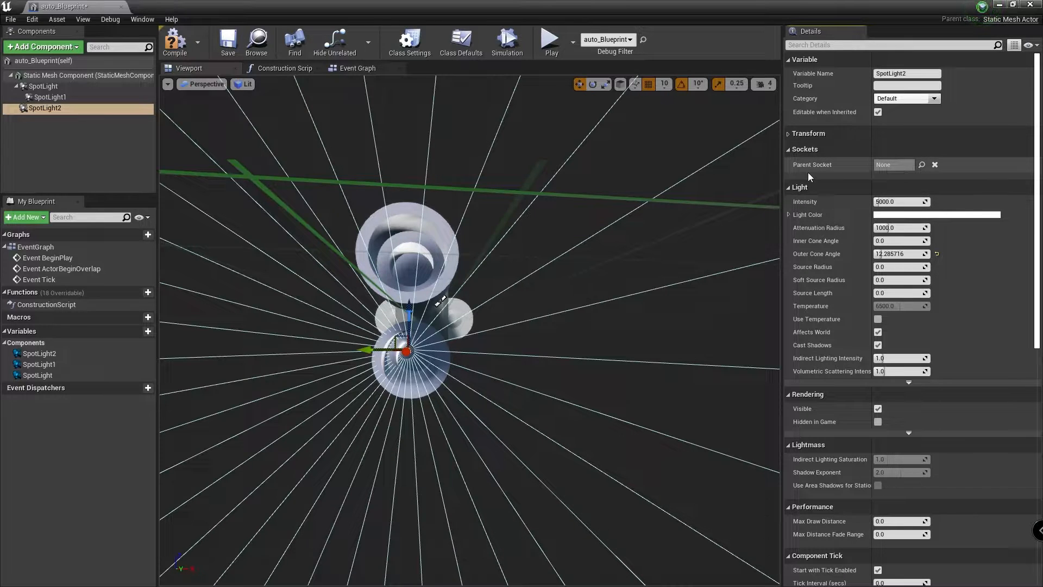
left_click(798, 133)
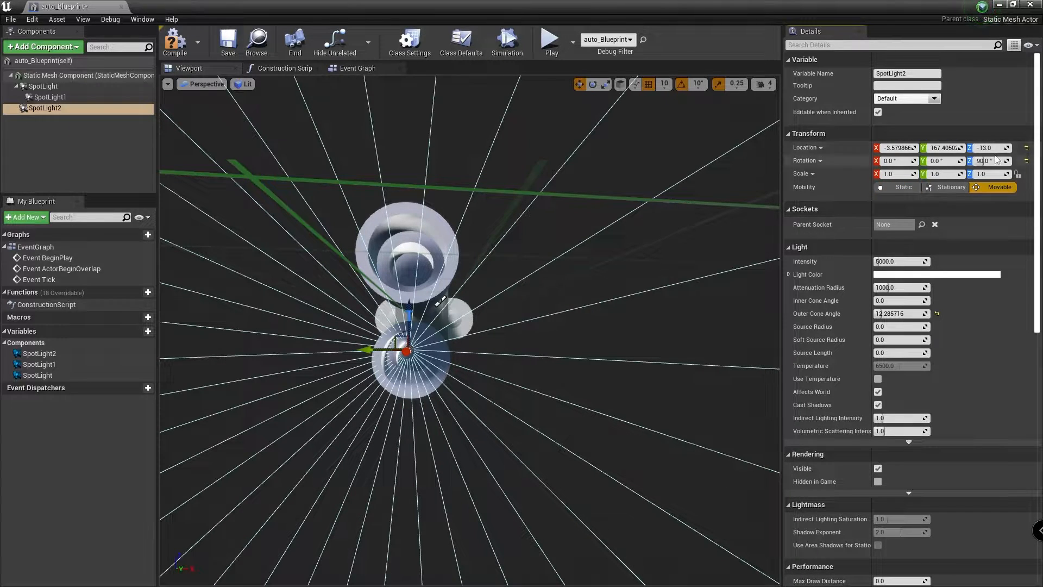
left_click_drag(986, 148, 978, 148)
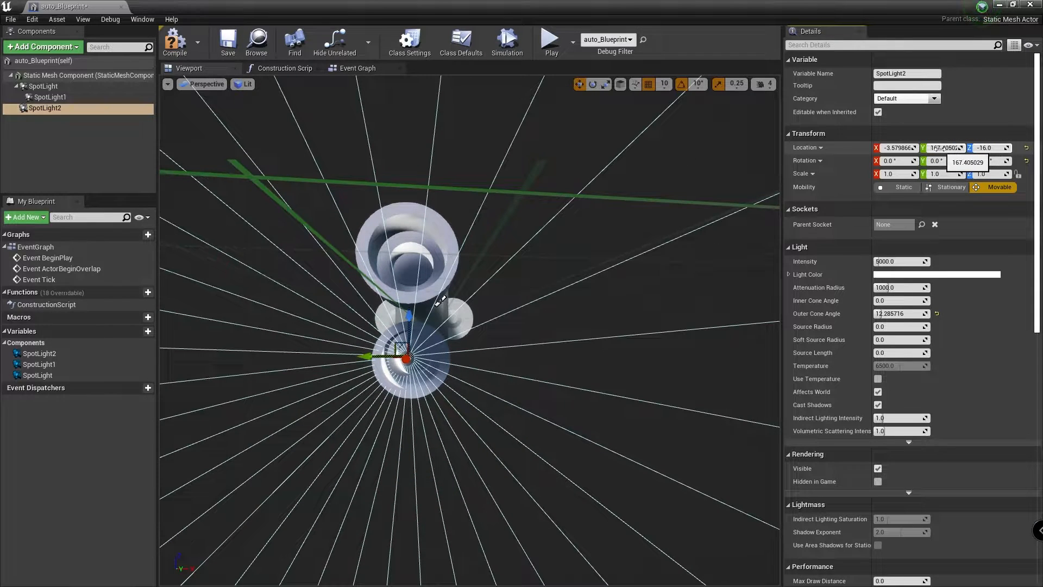
left_click_drag(900, 148, 908, 148)
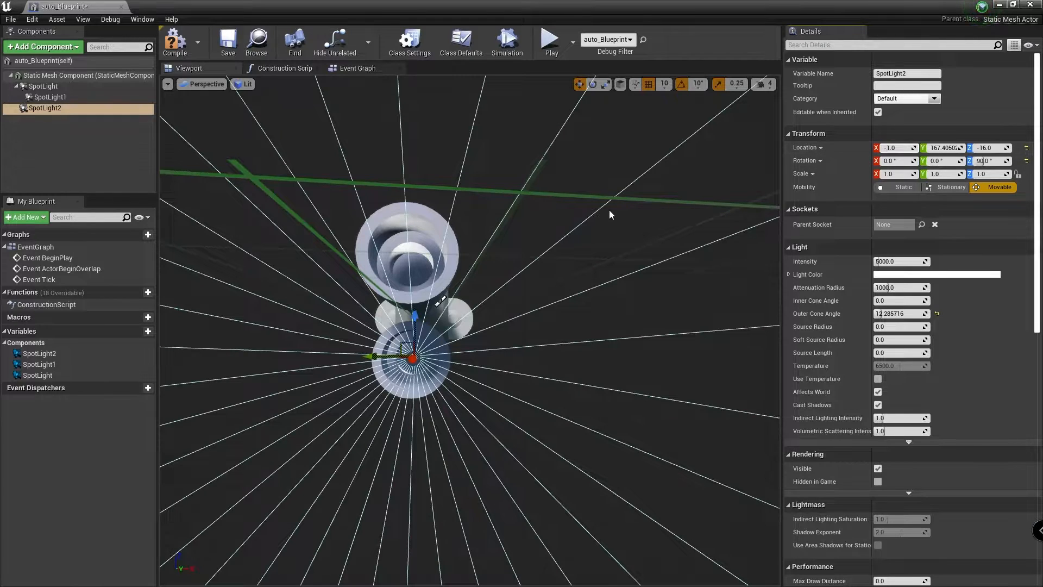
- Move the third spot light deeper into the lower barrel to about Y 157.41
left_click_drag(450, 415, 518, 488, "alt")
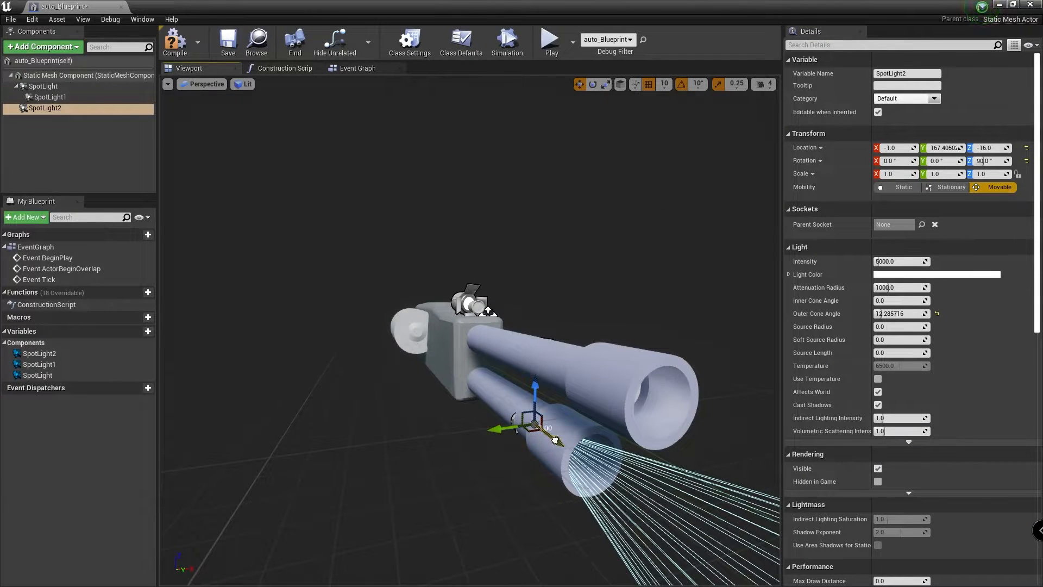
left_click_drag(555, 440, 539, 426)
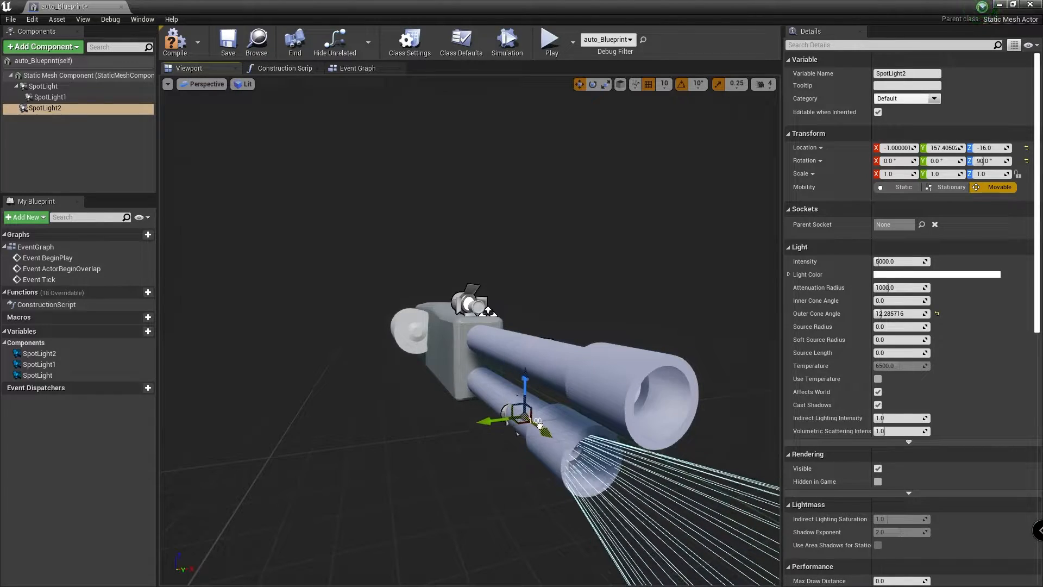
mouse_move(520, 539)
left_mouse_down("alt")
mouse_move(435, 513)
mouse_move(519, 535)
left_mouse_up("alt")
scroll(565, 524, "down", 6)
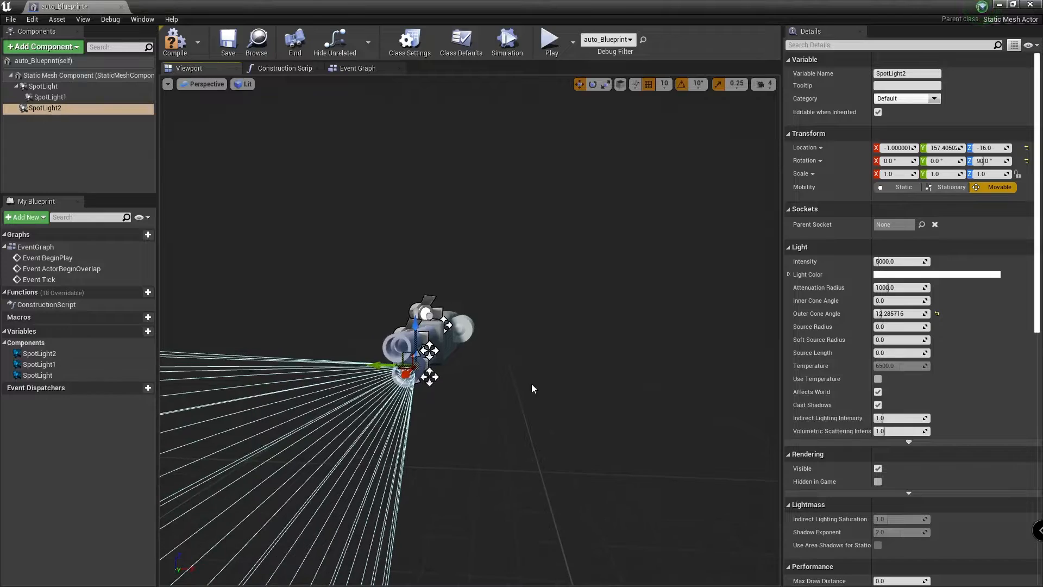
mouse_move(531, 383)
left_mouse_down("alt")
mouse_move(590, 377)
mouse_move(548, 375)
left_mouse_up("alt")
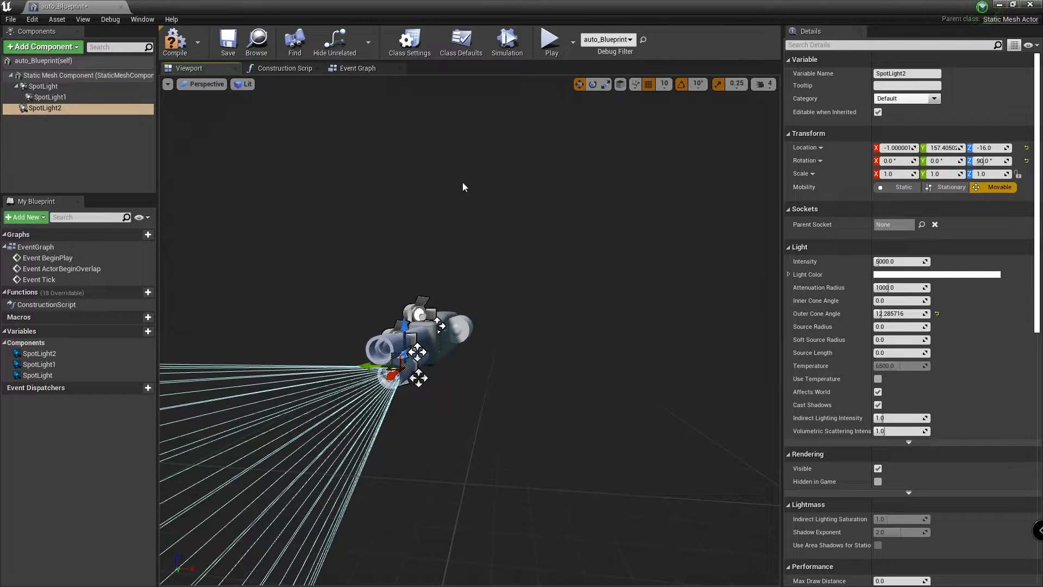
- Save the blueprint, return to the level editor and select the gun to examine its three light cones
key("ctrl+s")
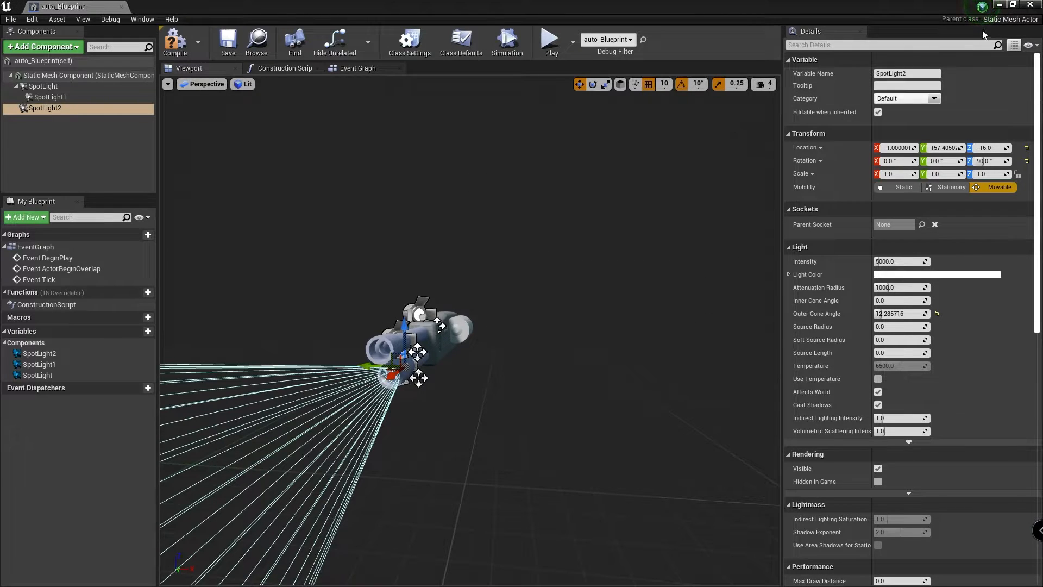
left_click(1000, 5)
left_click(608, 259)
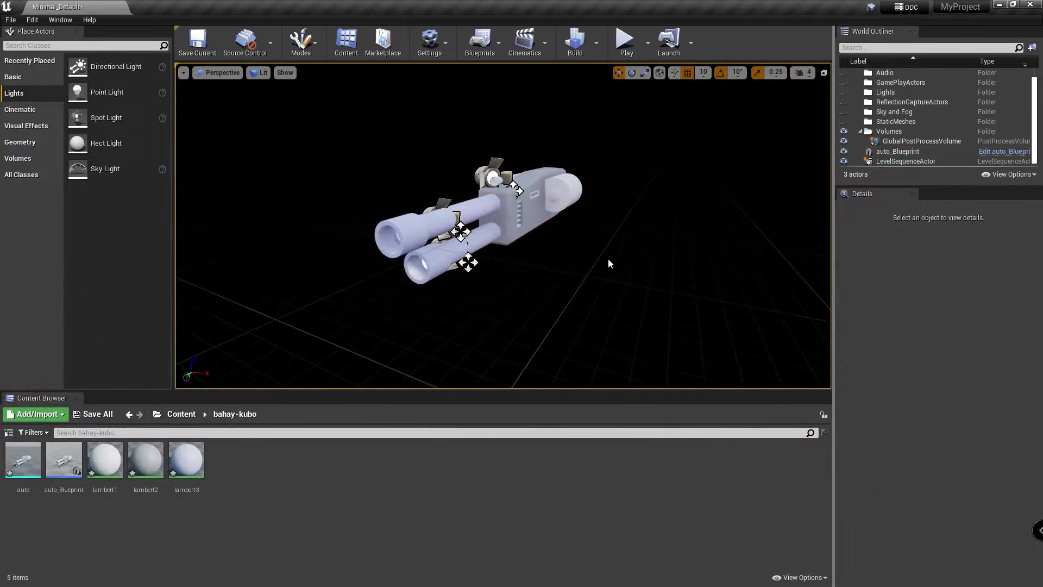
left_click_drag(608, 259, 543, 274, "alt")
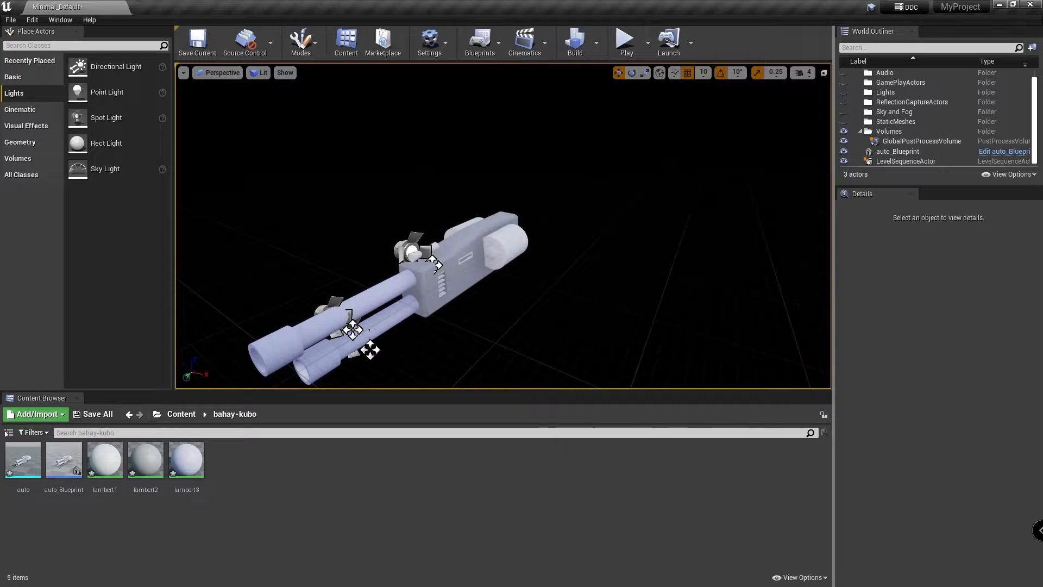
left_click(412, 256)
left_click_drag(389, 372, 375, 304, "alt")
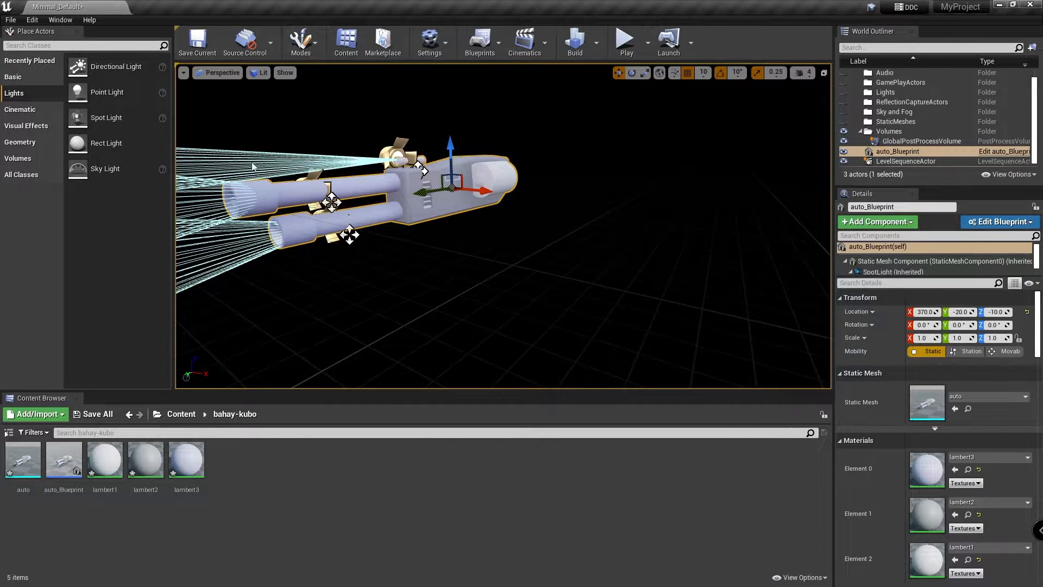
left_click_drag(462, 320, 440, 181, "alt")
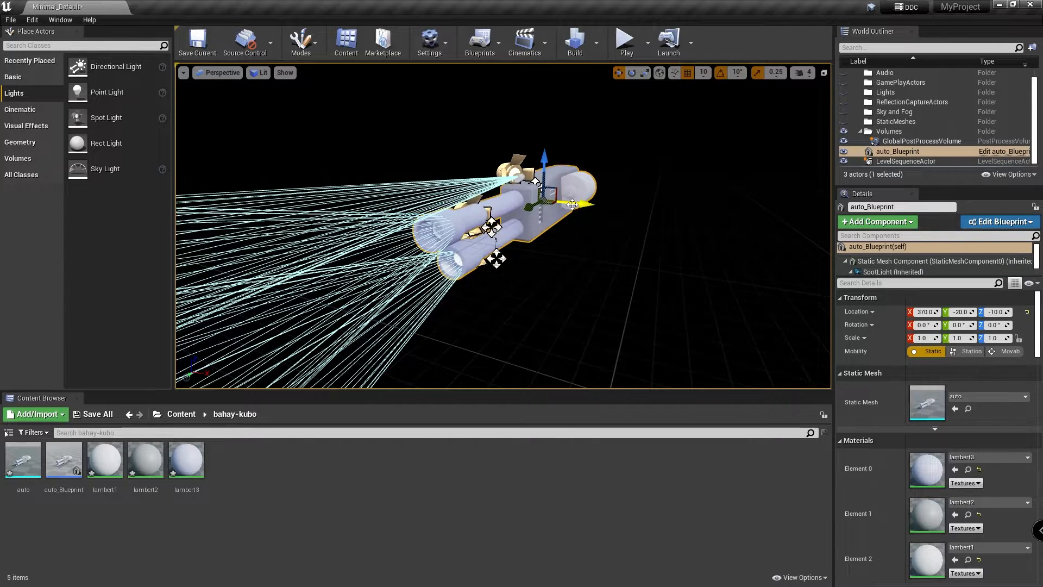
left_click(558, 298)
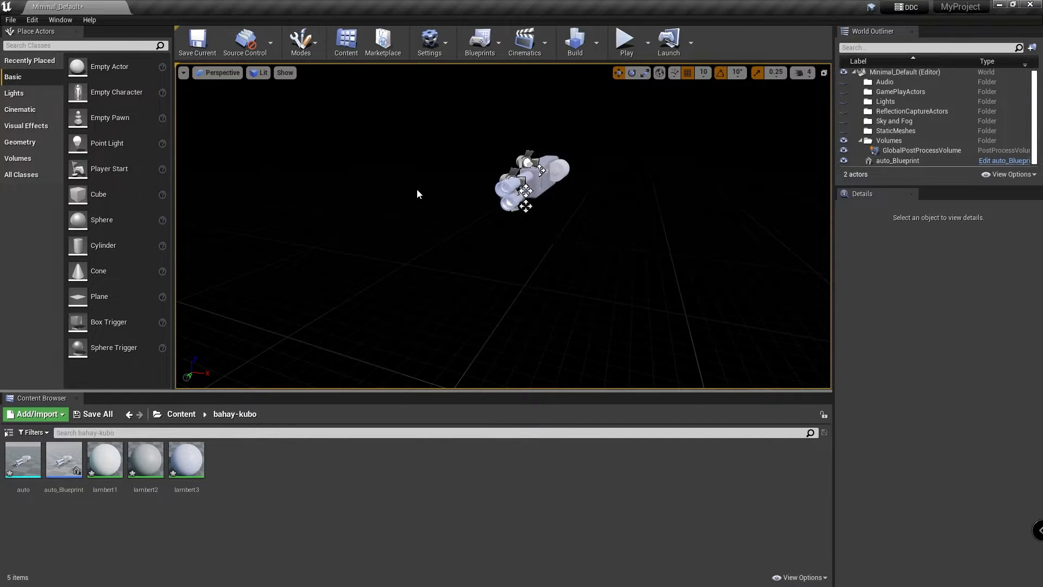
- Search the placeable actors for "trig" and place a Box Trigger in the level near the gun's barrels
left_click(78, 46)
type("t")
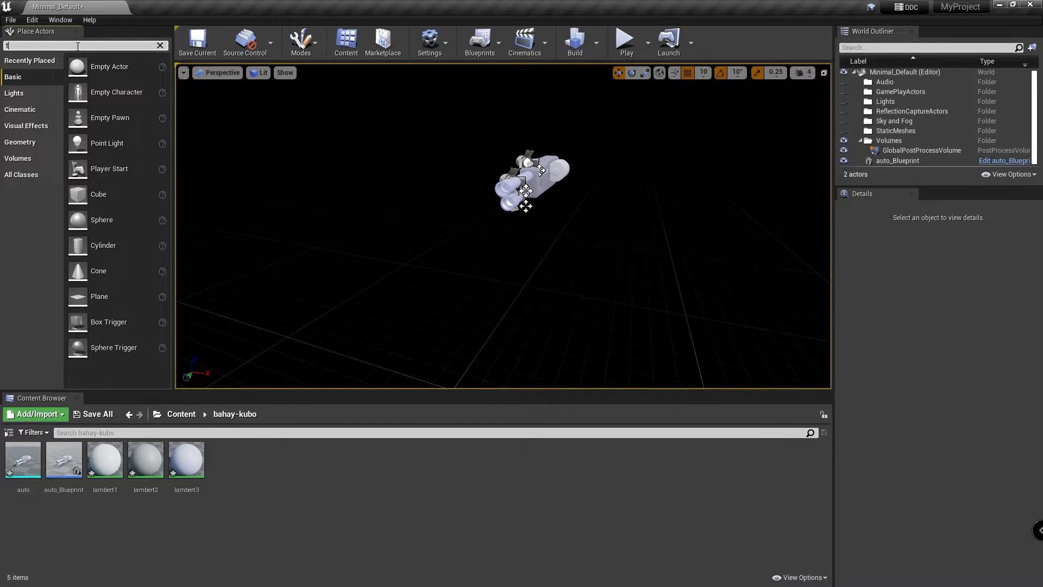
type("rig")
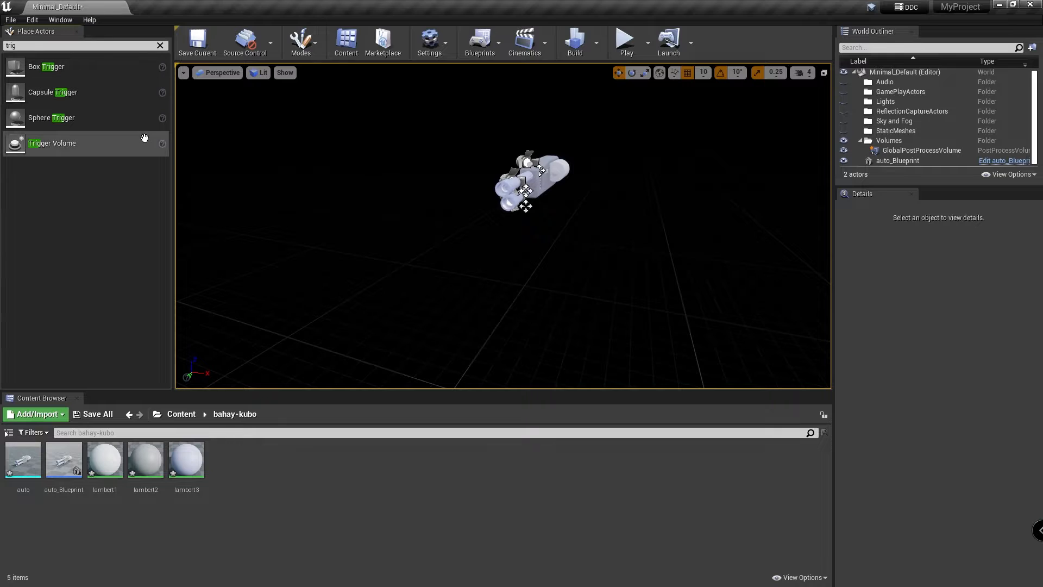
left_click_drag(42, 63, 469, 249)
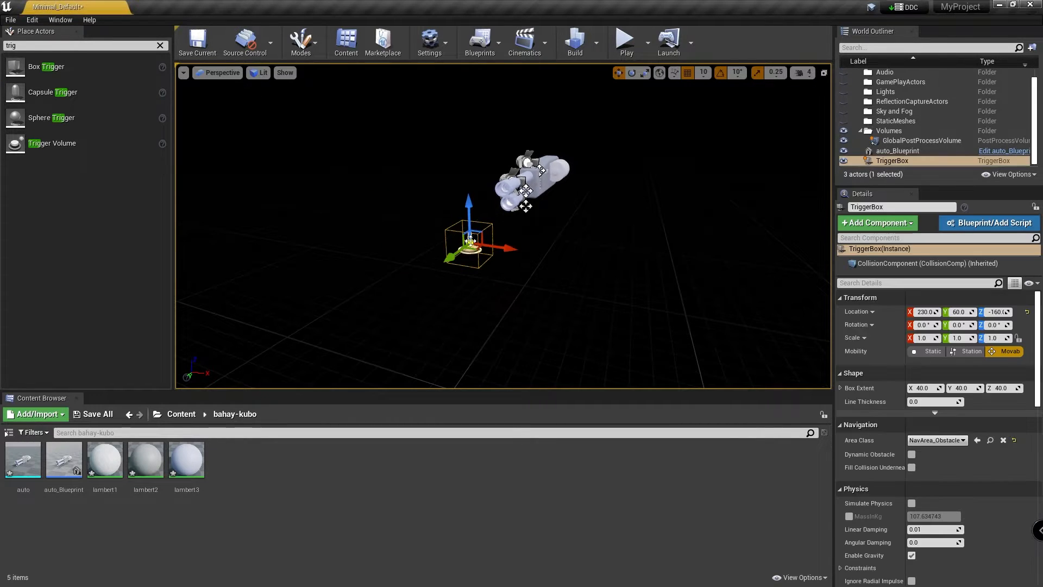
- Move the trigger box in front of the gun's barrels to X 360, Y 310, Z -20
left_click_drag(559, 238, 492, 345, "alt")
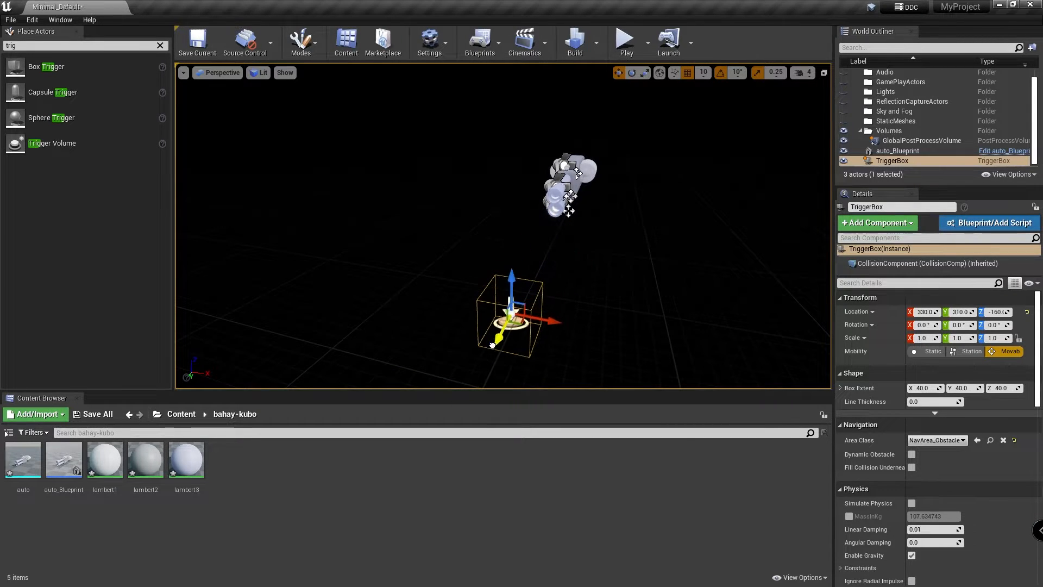
left_click_drag(512, 271, 581, 209)
left_click_drag(617, 269, 516, 272)
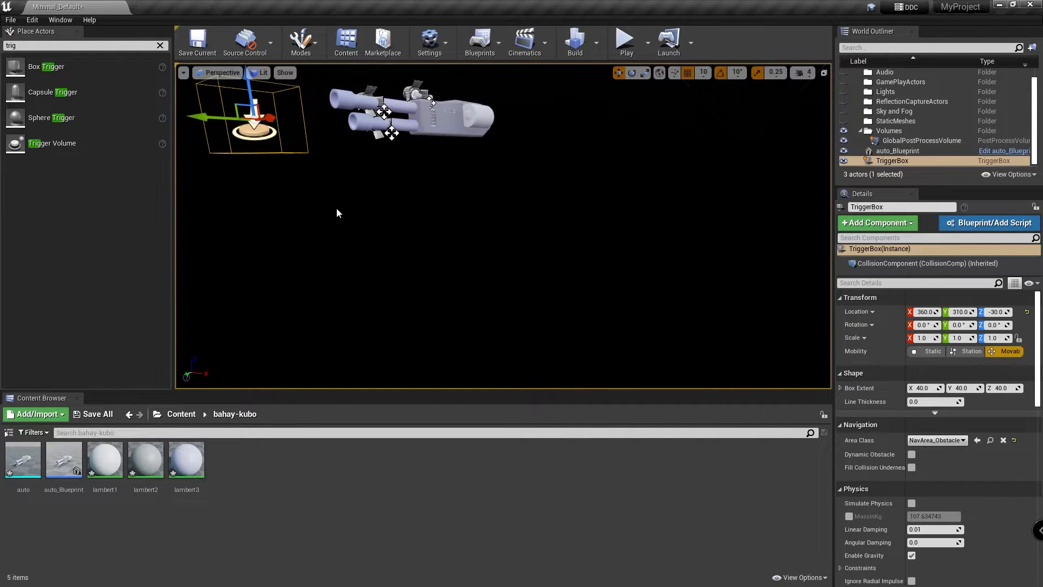
left_click_drag(337, 207, 392, 245, "alt")
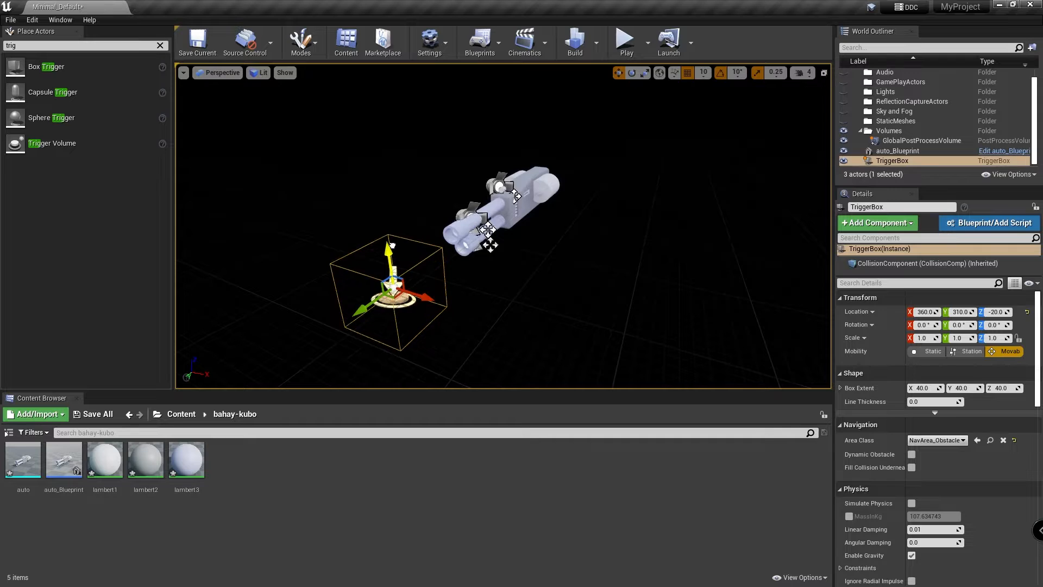
- Scale the trigger box to about 2.532 along X and 2.425 along Z
mouse_move(443, 299)
left_mouse_down("alt")
mouse_move(538, 220)
mouse_move(503, 228)
mouse_move(452, 296)
left_mouse_up("alt")
left_click_drag(365, 266, 328, 264, "alt")
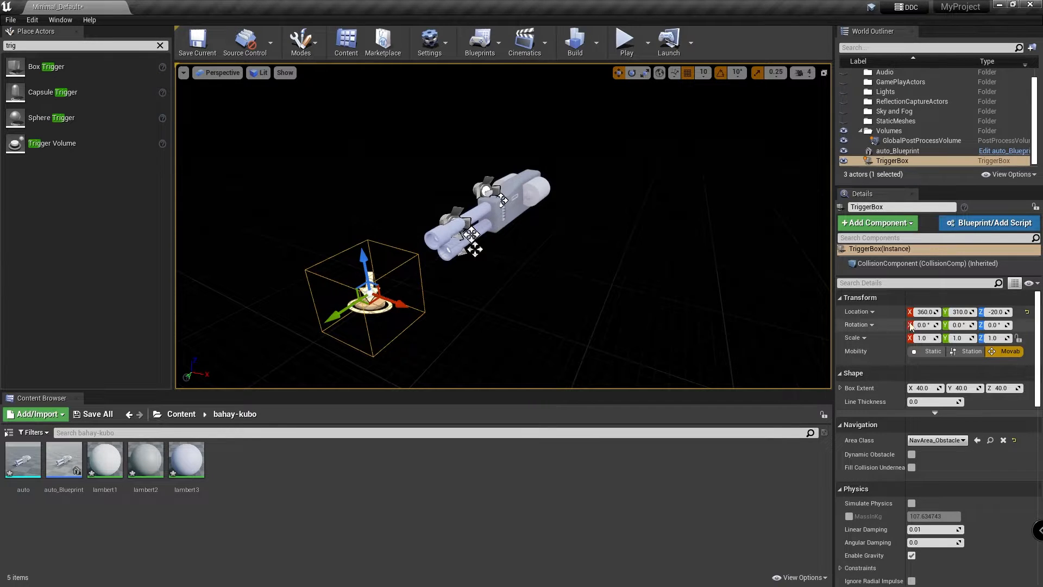
left_click_drag(922, 338, 1018, 338)
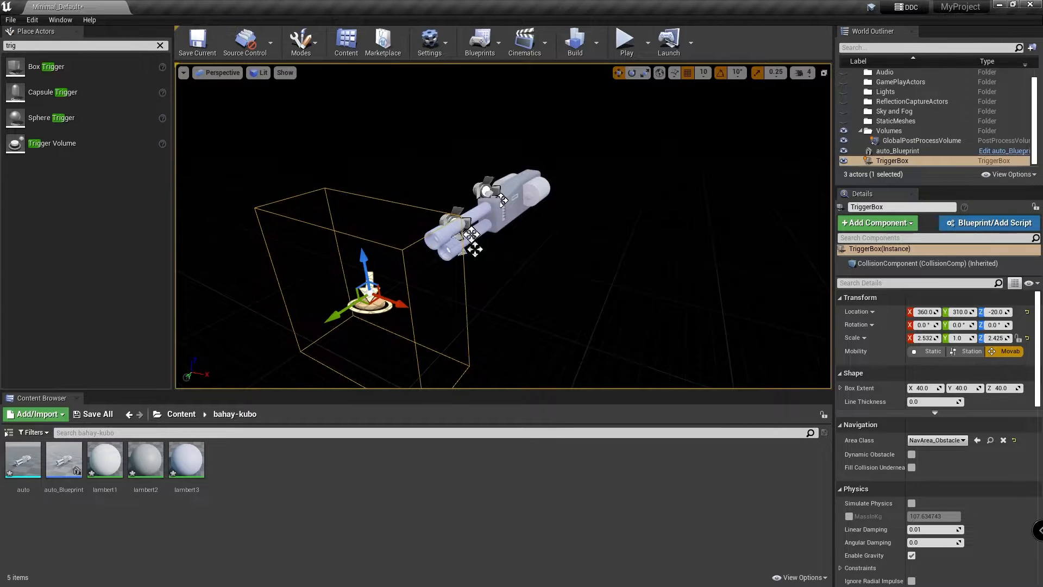
- Select the gun in the level and open its blueprint at the Event Graph
left_click(597, 320)
left_click_drag(597, 317, 630, 304, "alt")
left_click(443, 287)
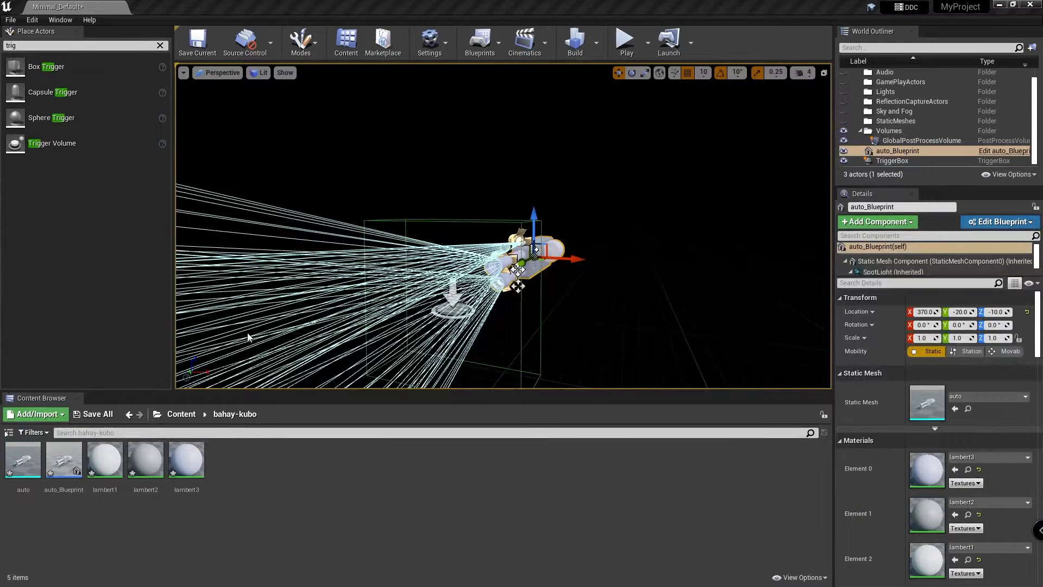
mouse_move(658, 255)
left_mouse_down("alt")
mouse_move(641, 244)
mouse_move(644, 253)
left_mouse_up("alt")
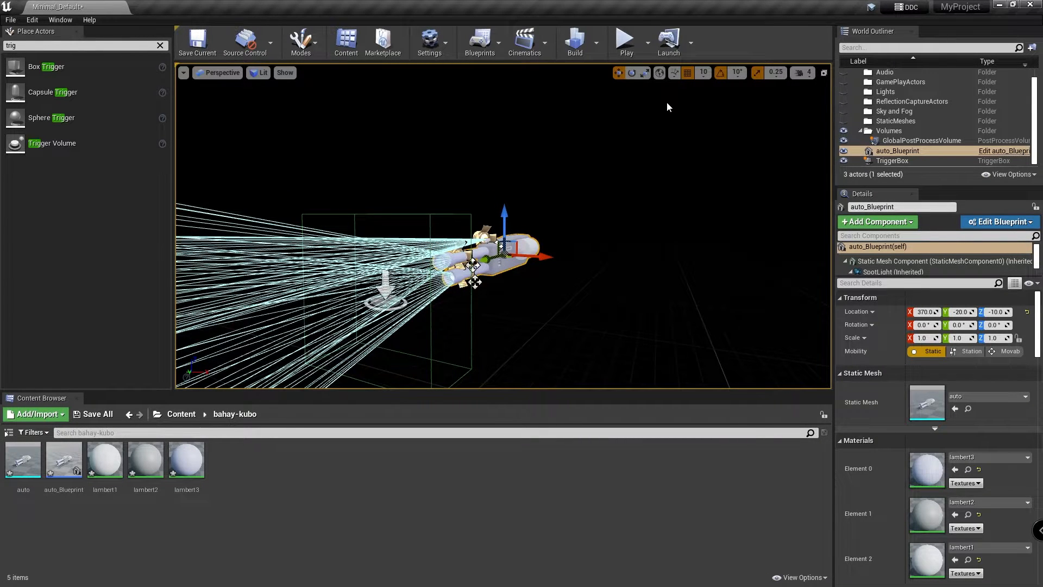
left_click(992, 223)
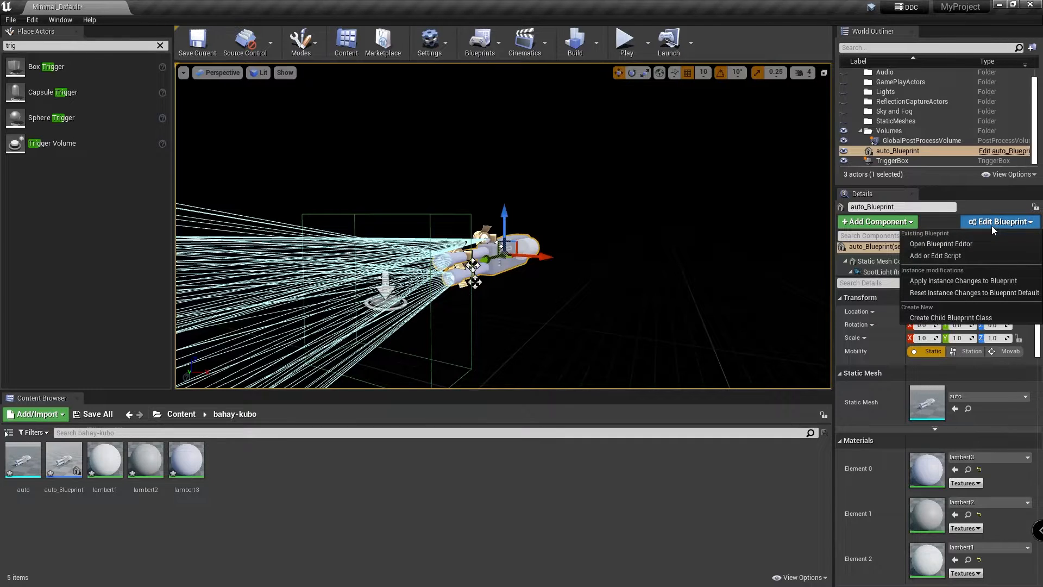
left_click(968, 243)
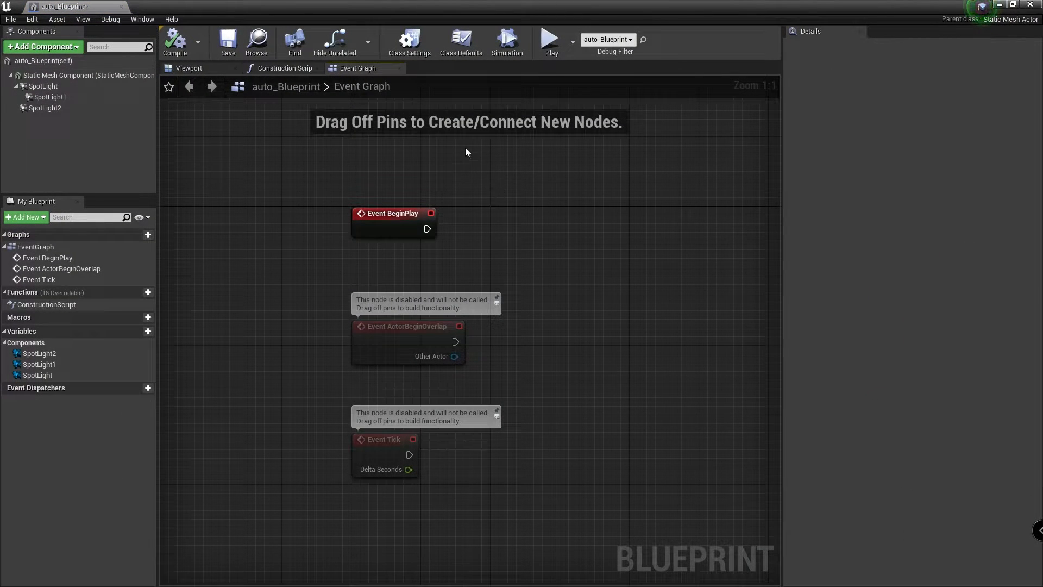
- Add a Set Visibility (SpotLight) node with New Visibility off and place it beside Event BeginPlay
right_click(516, 173)
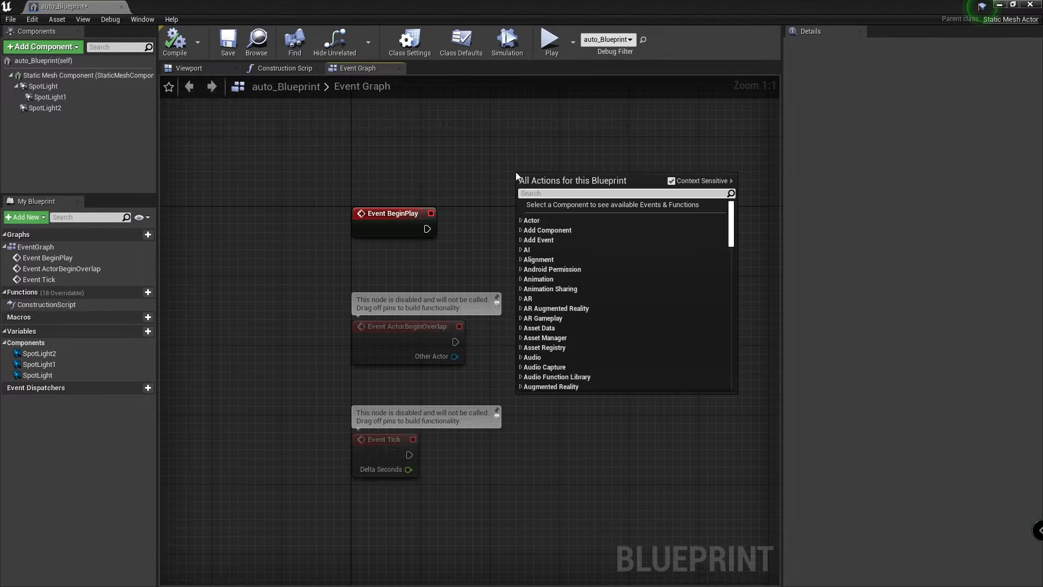
type("visi")
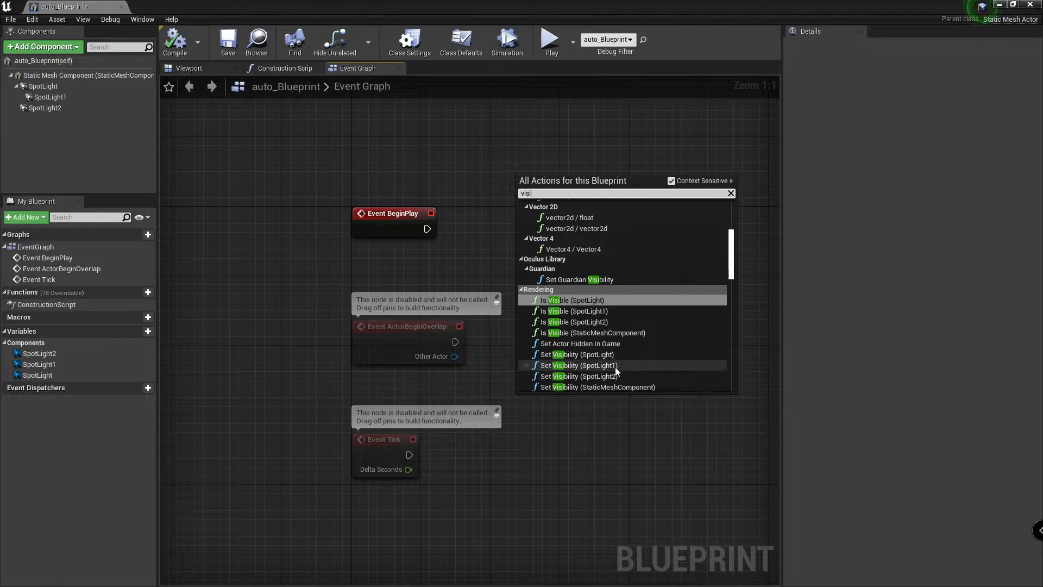
left_click(598, 356)
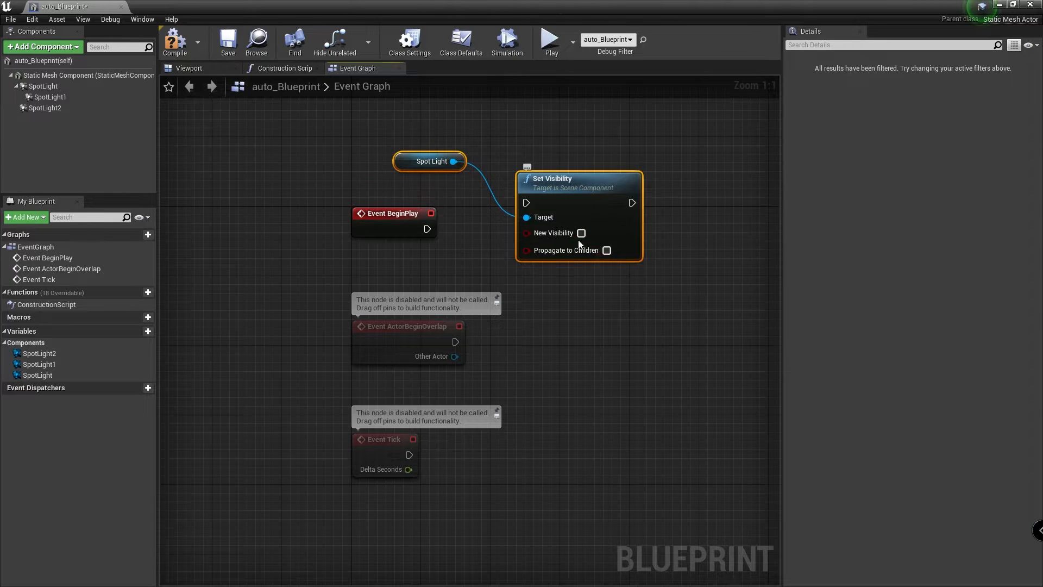
left_click_drag(581, 212, 616, 204)
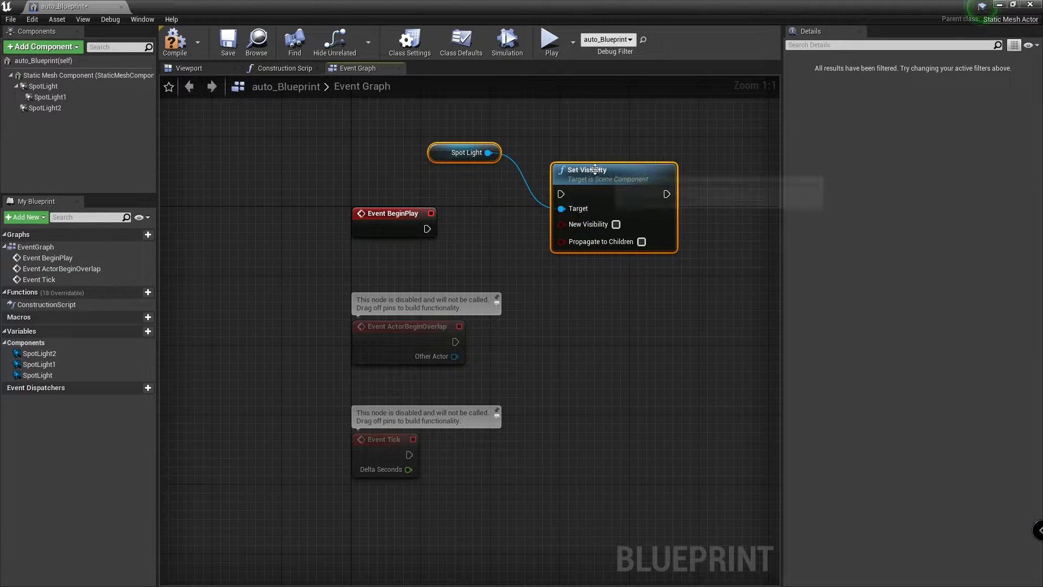
- Add a Get Spot Light 1 node below Spot Light and connect it to the Set Visibility target
right_click(468, 197)
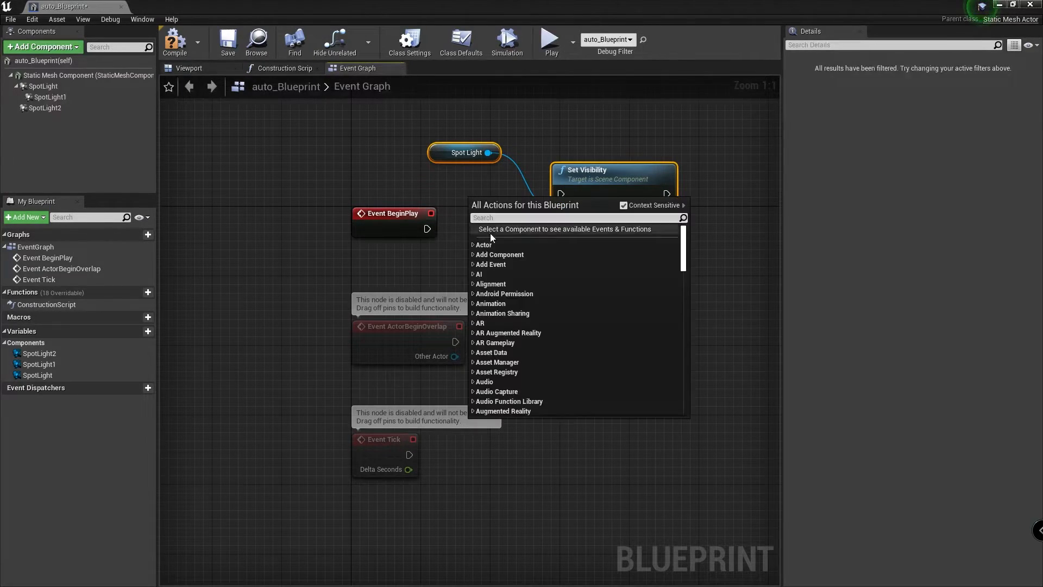
type("spot")
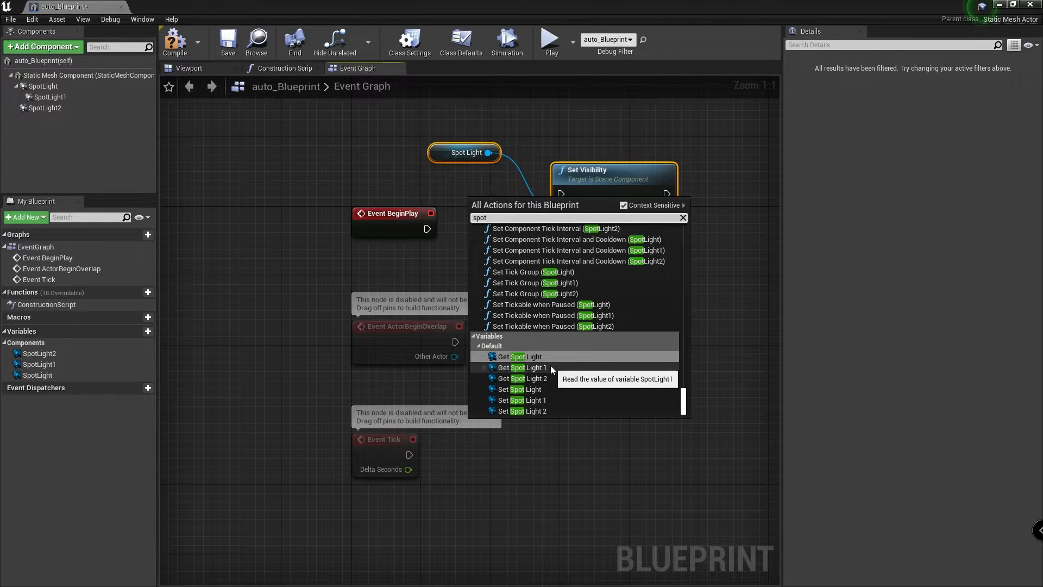
left_click(550, 365)
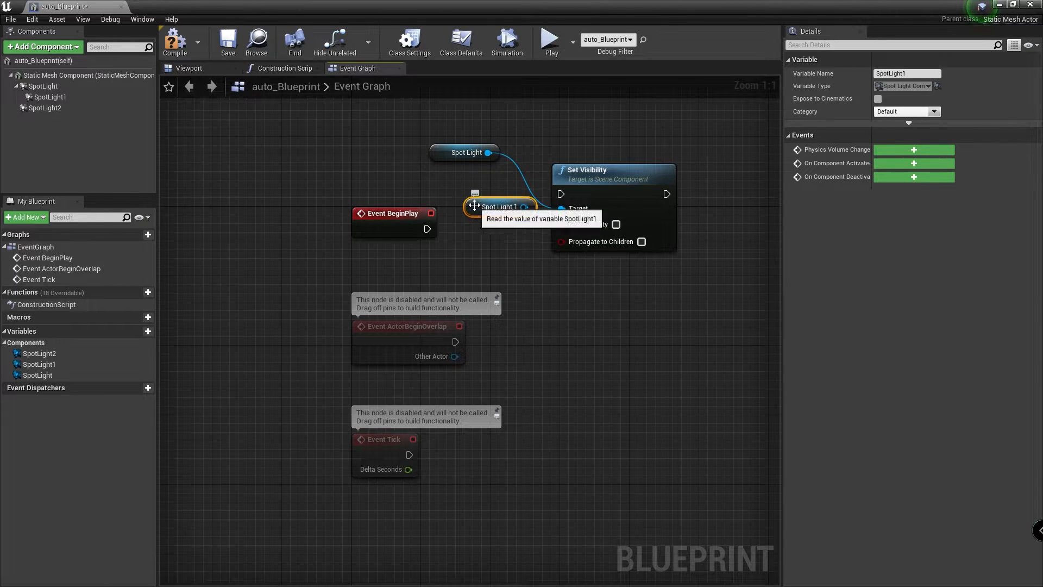
left_click_drag(481, 207, 562, 209)
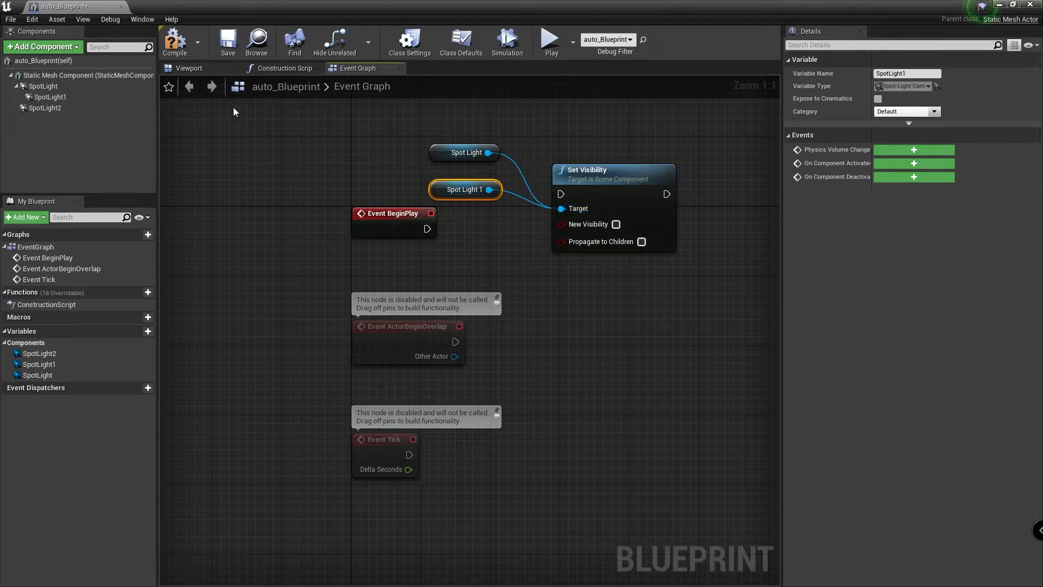
- Add a Get Spot Light 2 node as another Set Visibility target and connect Event BeginPlay to the Set Visibility execution input
right_click(341, 172)
type("sp")
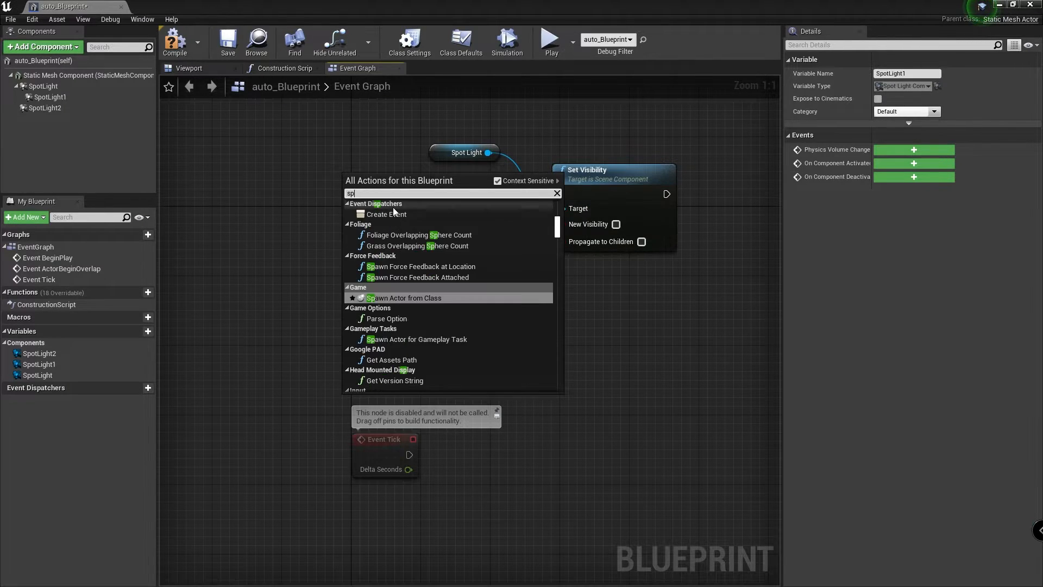
type("otl")
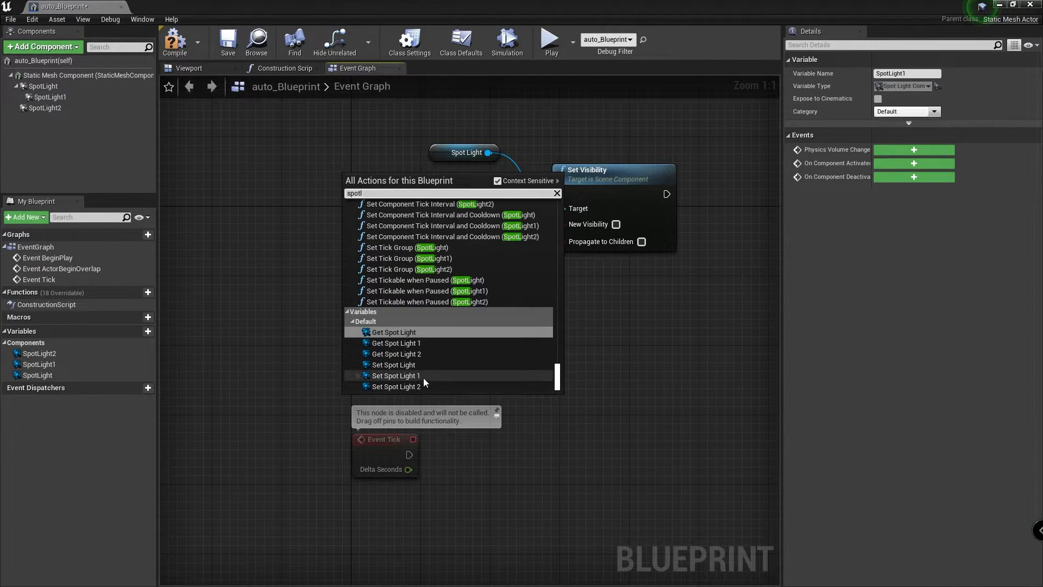
left_click(425, 353)
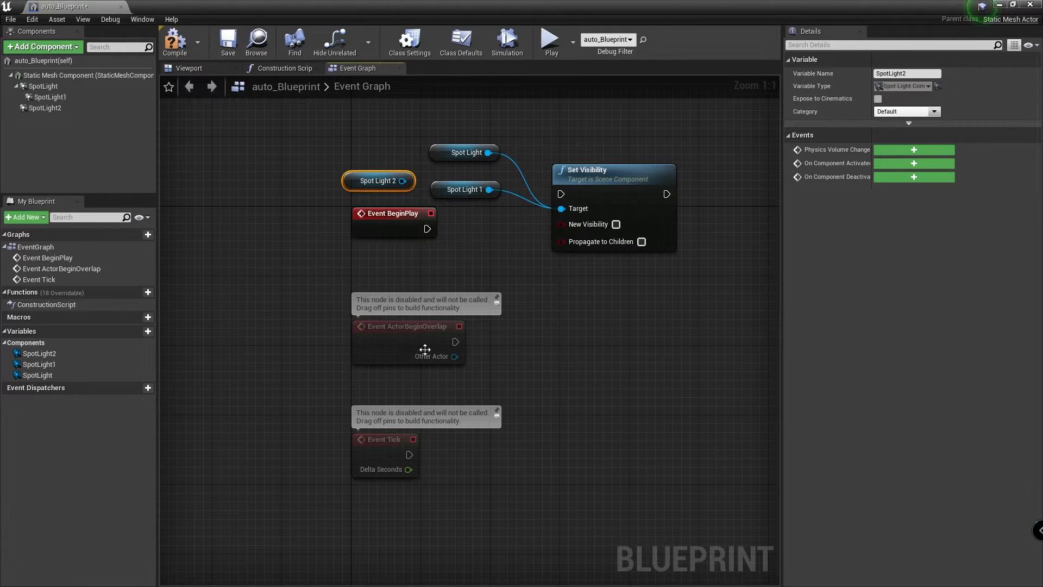
left_click_drag(361, 174, 562, 214)
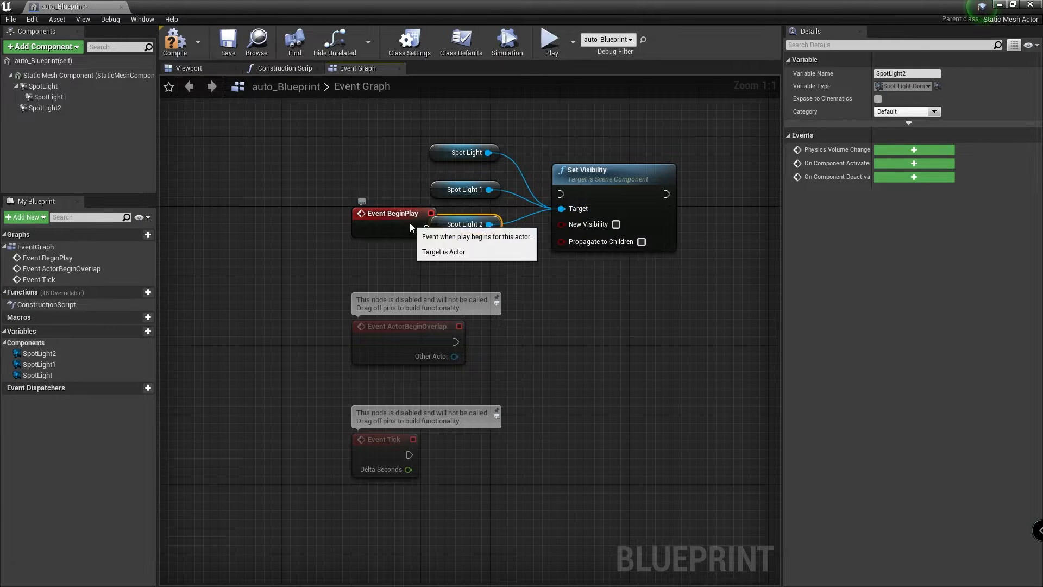
left_click_drag(410, 223, 561, 194)
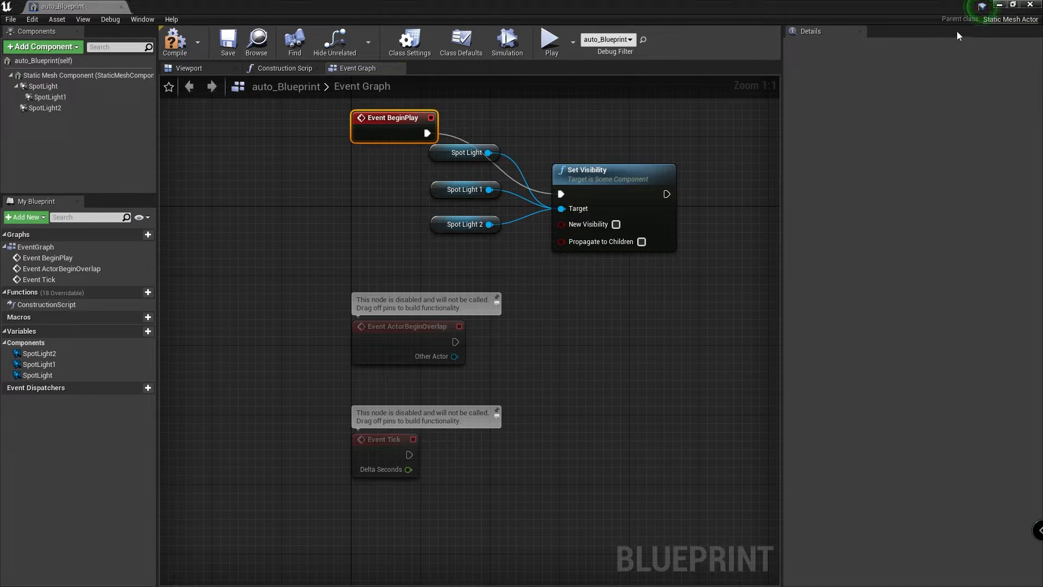
- Return to the level editor and play the level to check the gun's spot lights at start
left_click(1003, 5)
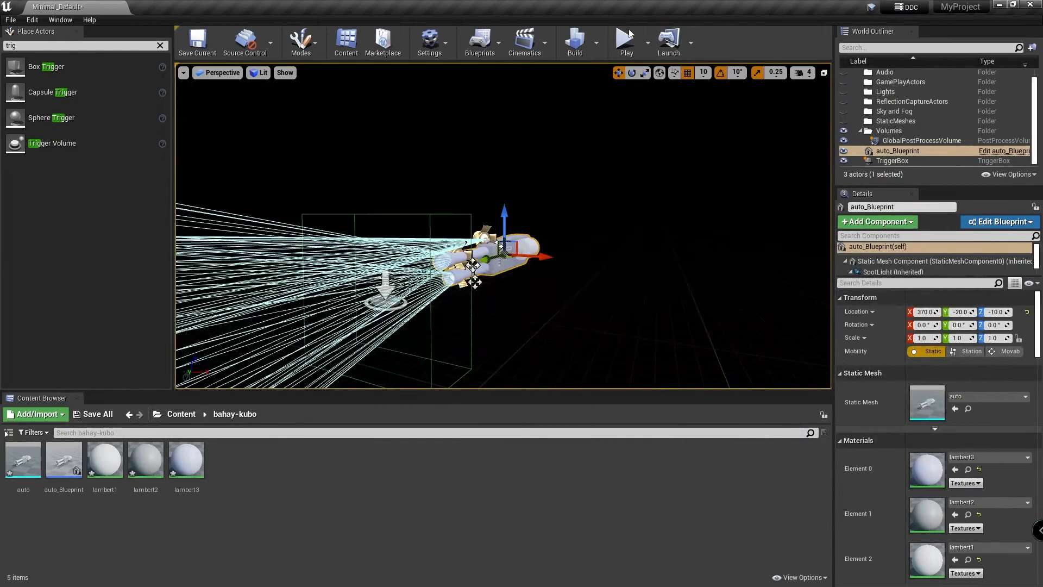
left_click(626, 42)
left_click(555, 249)
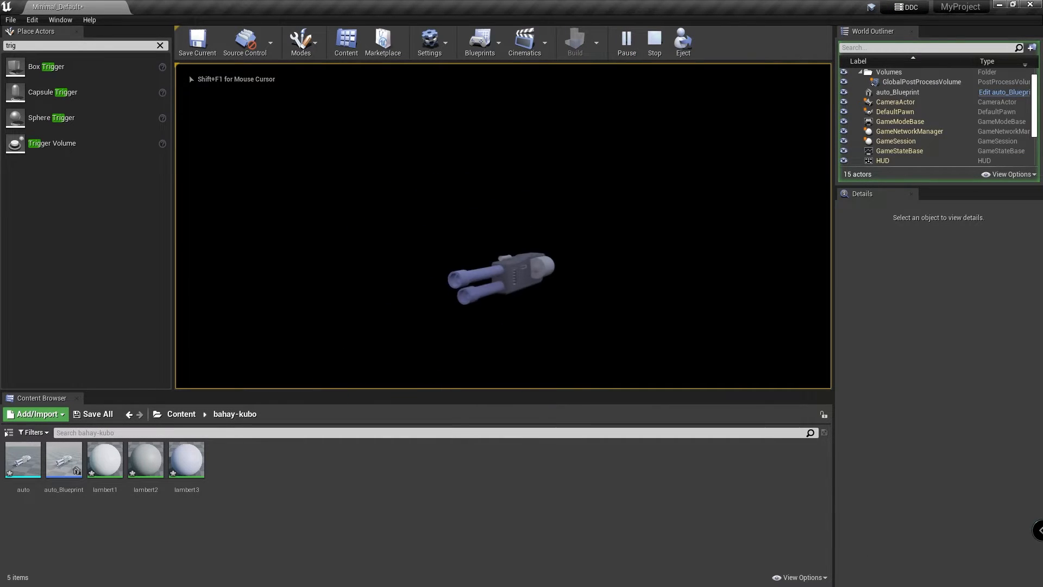
key("Escape")
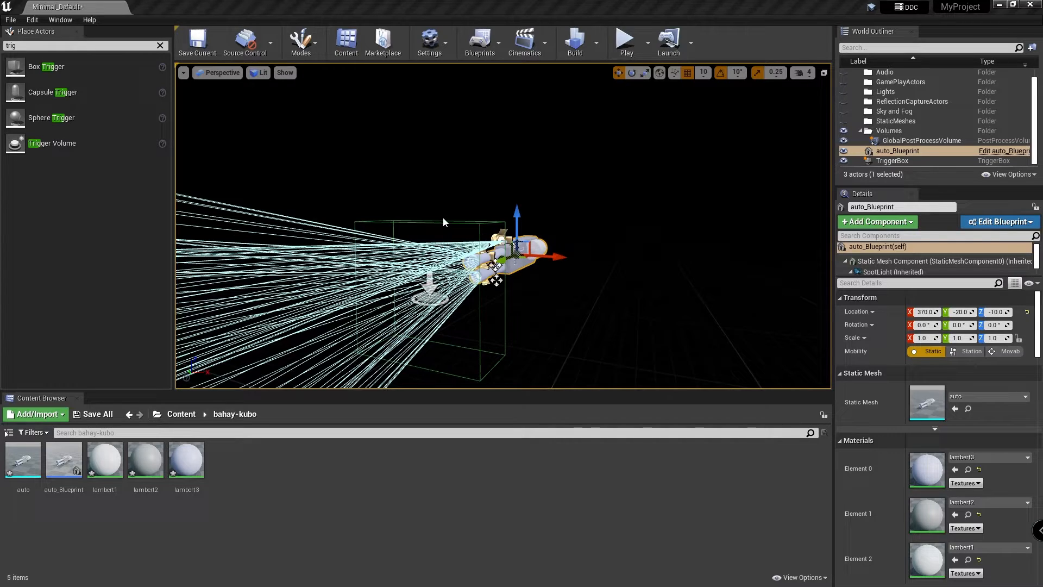
- Open the Level Blueprint in a smaller window over the level and create a reference to auto_Blueprint
left_click(488, 45)
left_click(523, 122)
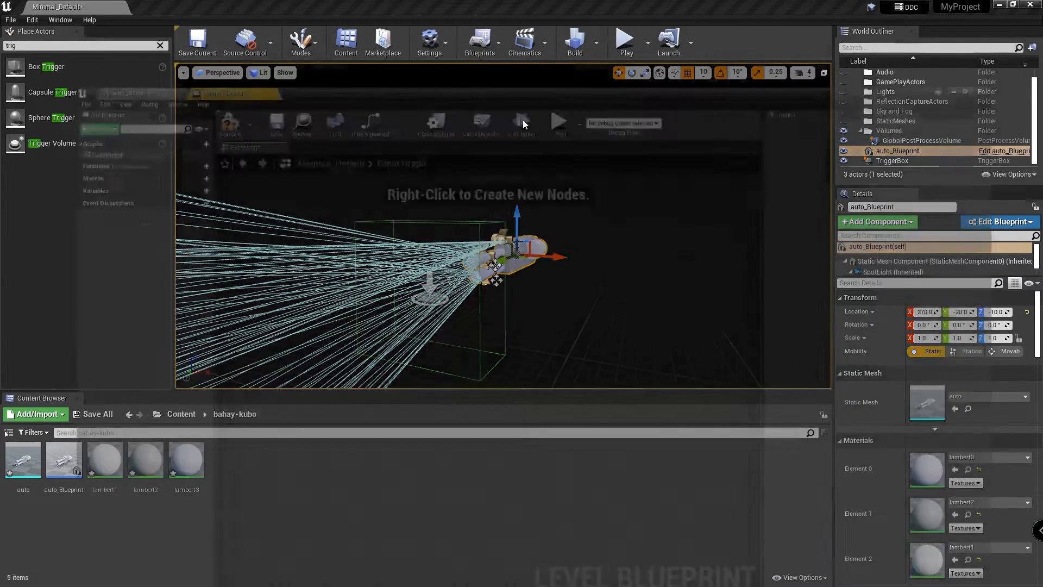
left_click_drag(732, 5, 571, 280)
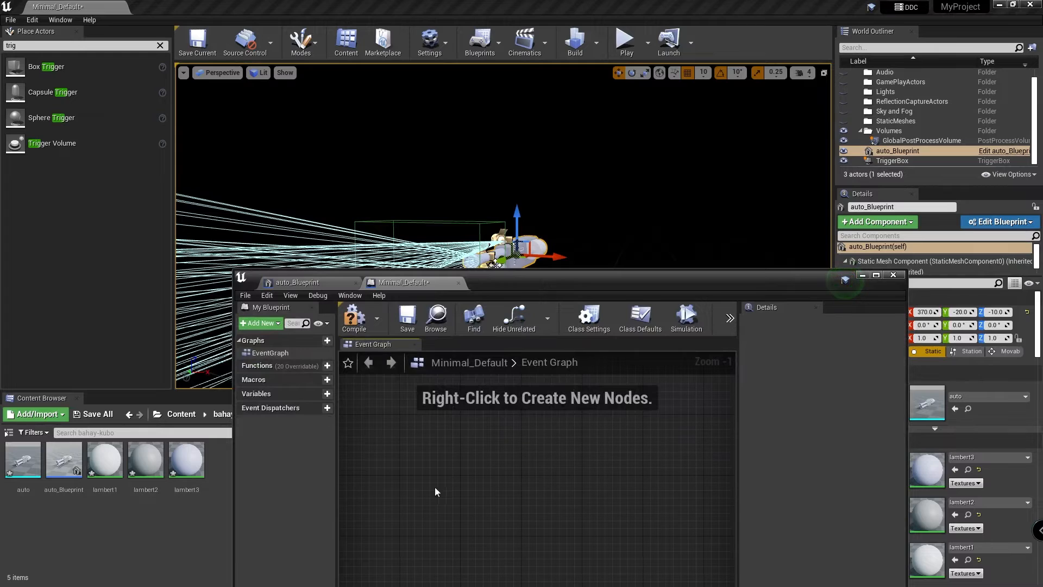
right_click(440, 465)
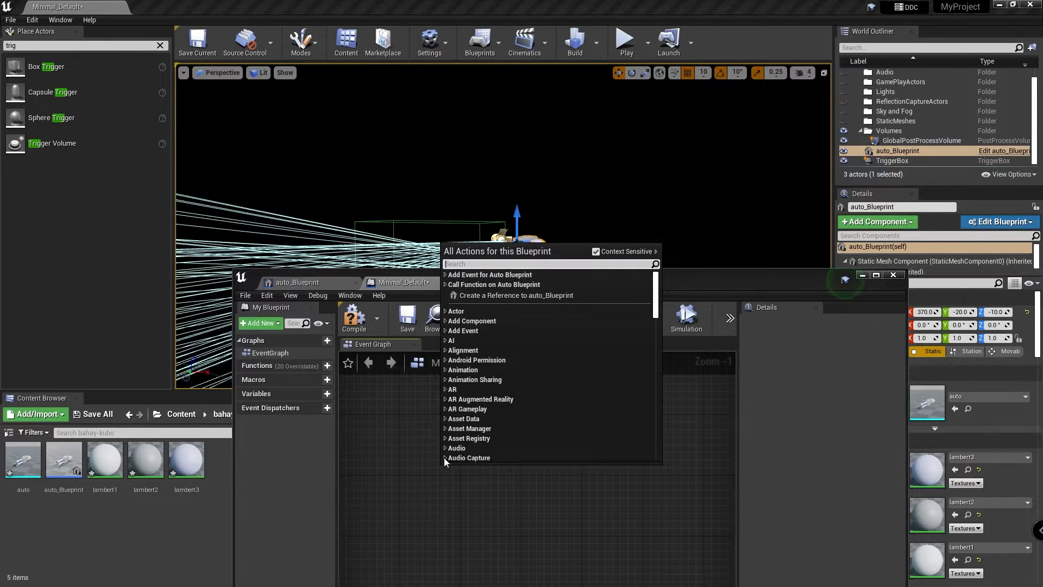
left_click(527, 297)
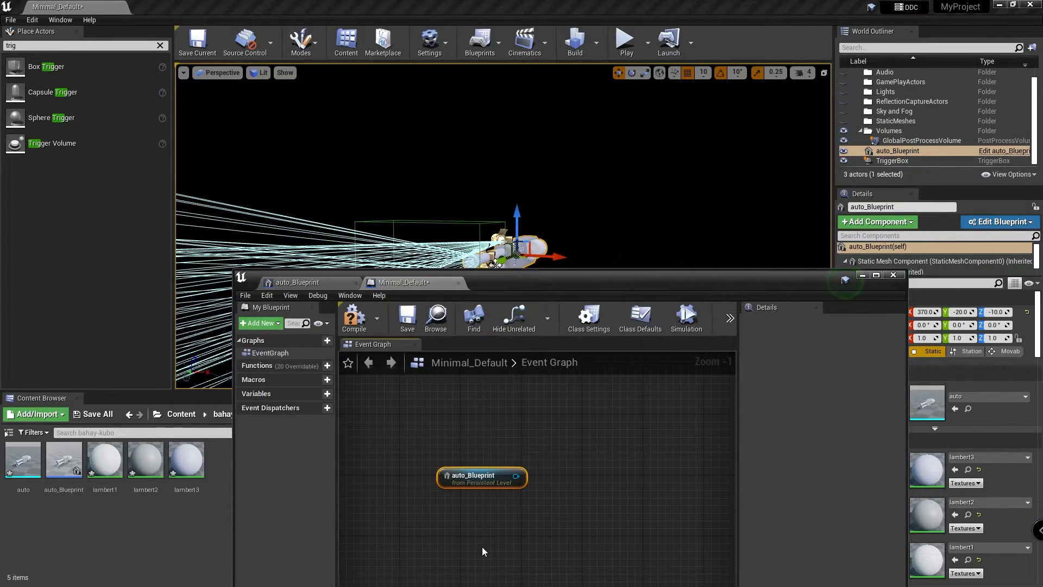
- Add a Set Visibility (SpotLight) node from the auto_Blueprint reference and turn on its New Visibility option
left_click_drag(472, 469, 526, 441)
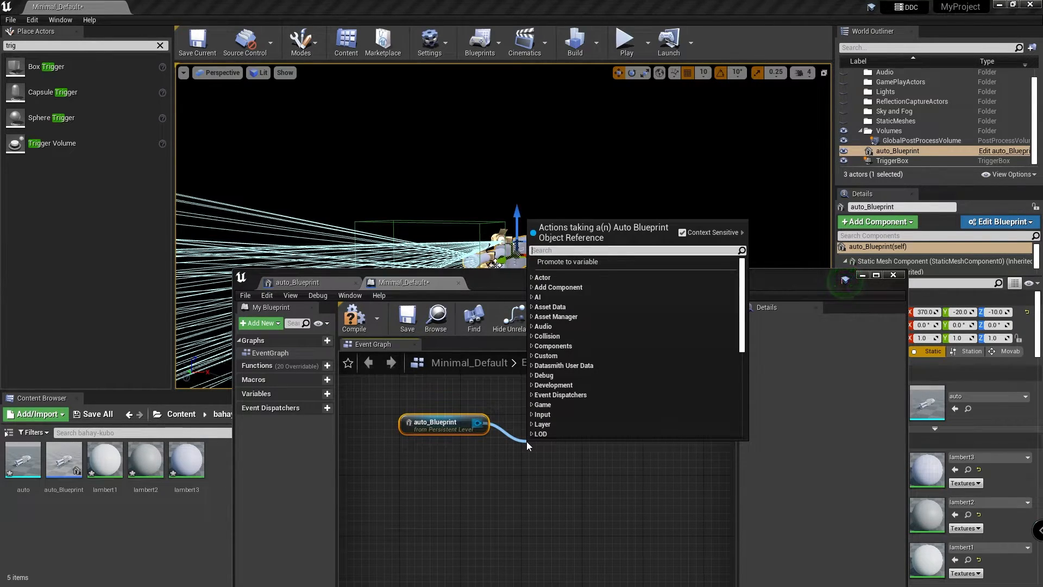
type("visi")
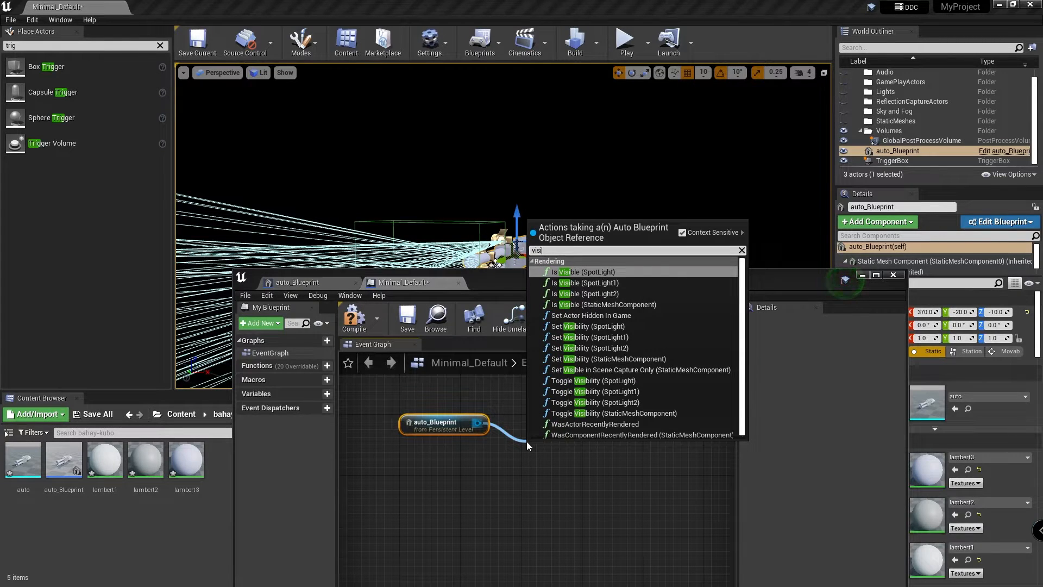
left_click(583, 326)
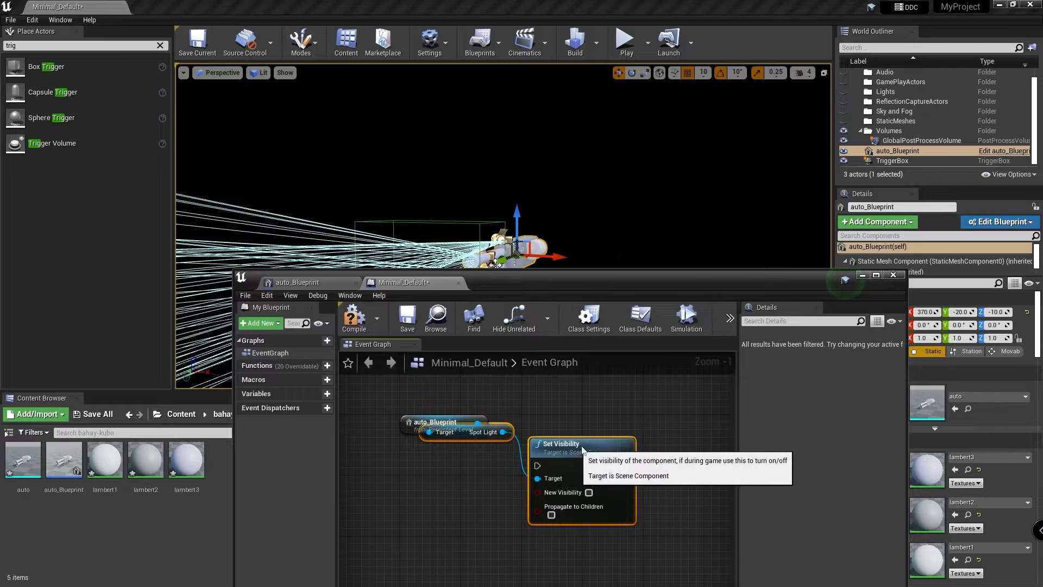
left_click_drag(583, 450, 666, 442)
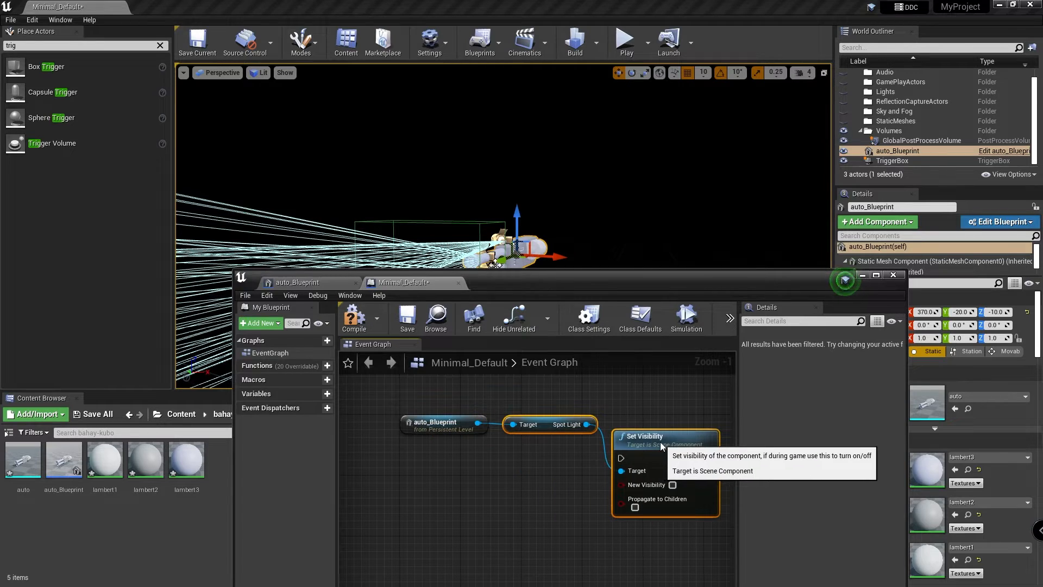
left_click(672, 485)
- Add a Get Spot Light 1 node from the auto_Blueprint reference and connect it to the Set Visibility target
left_click_drag(477, 422, 510, 454)
type("apotl")
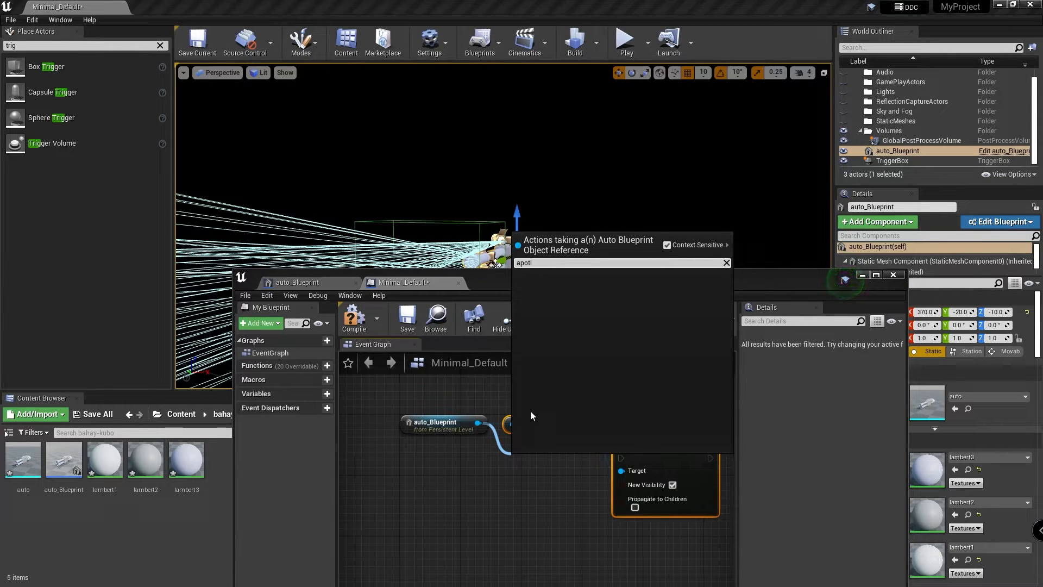
key("BackSpace")
key("BackSpace")
key("BackSpace")
key("BackSpace")
key("BackSpace")
type("sp")
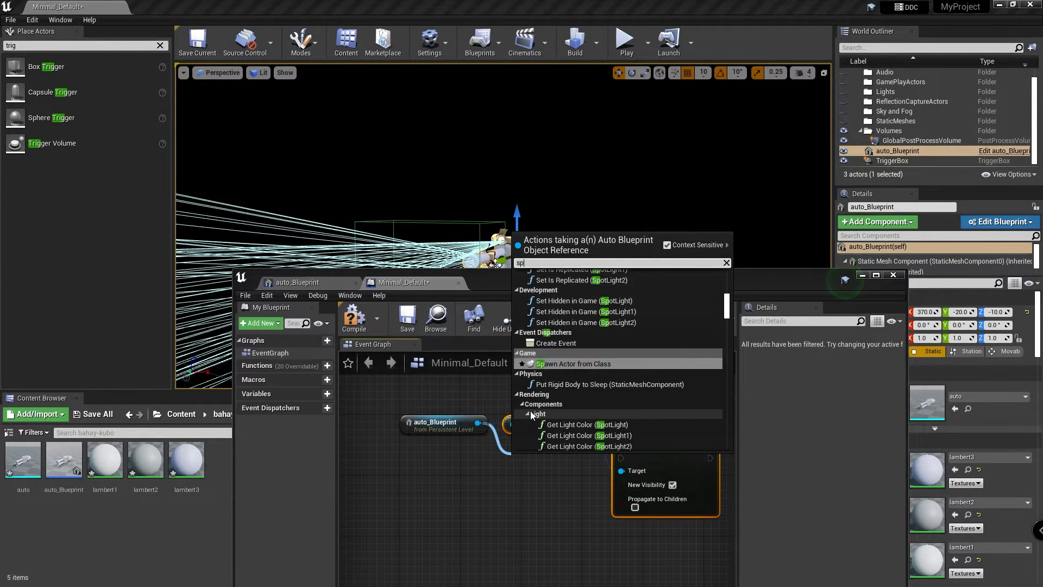
type("ot")
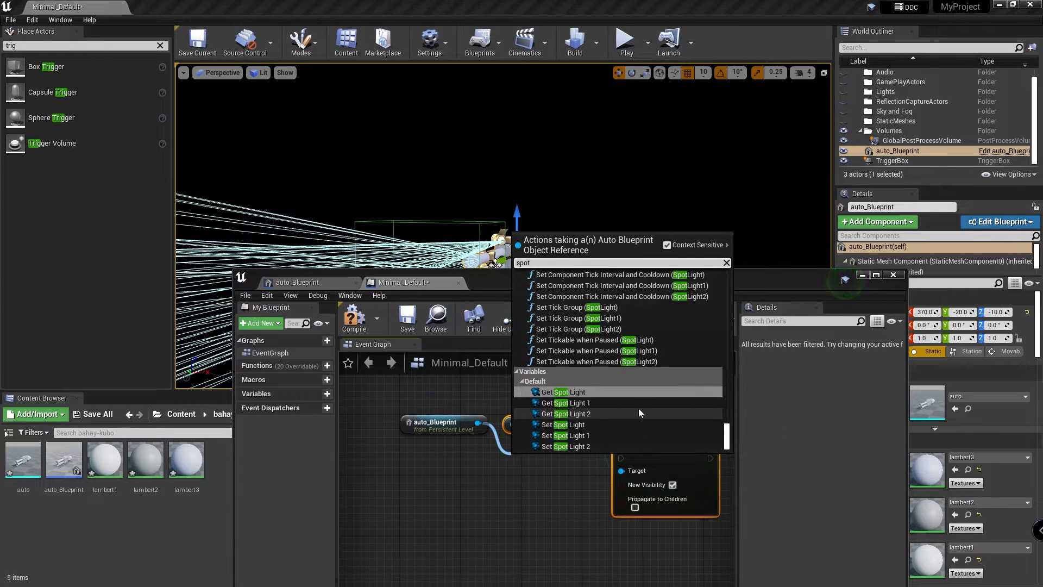
left_click(621, 404)
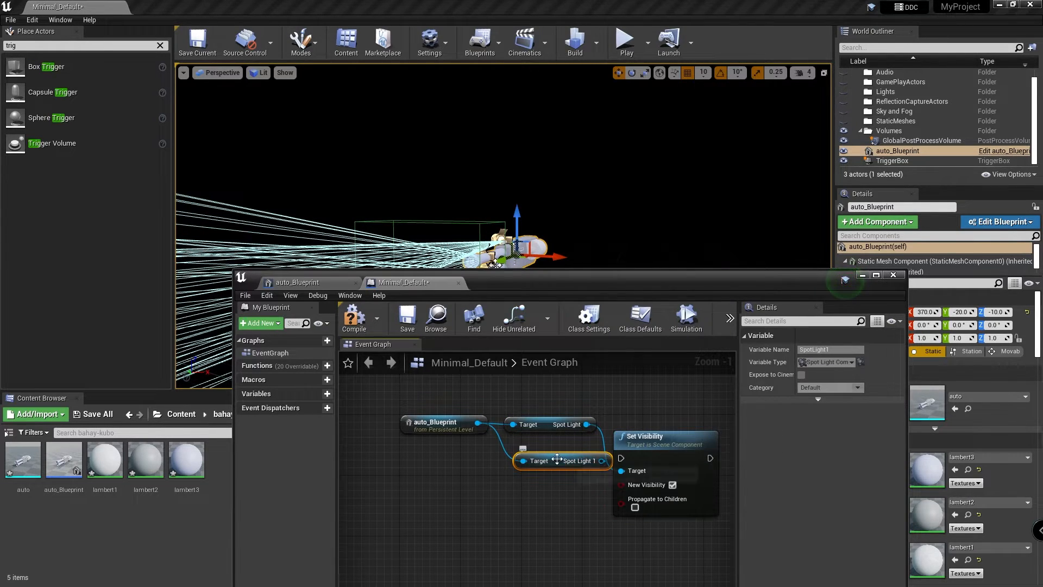
left_click_drag(556, 460, 623, 473)
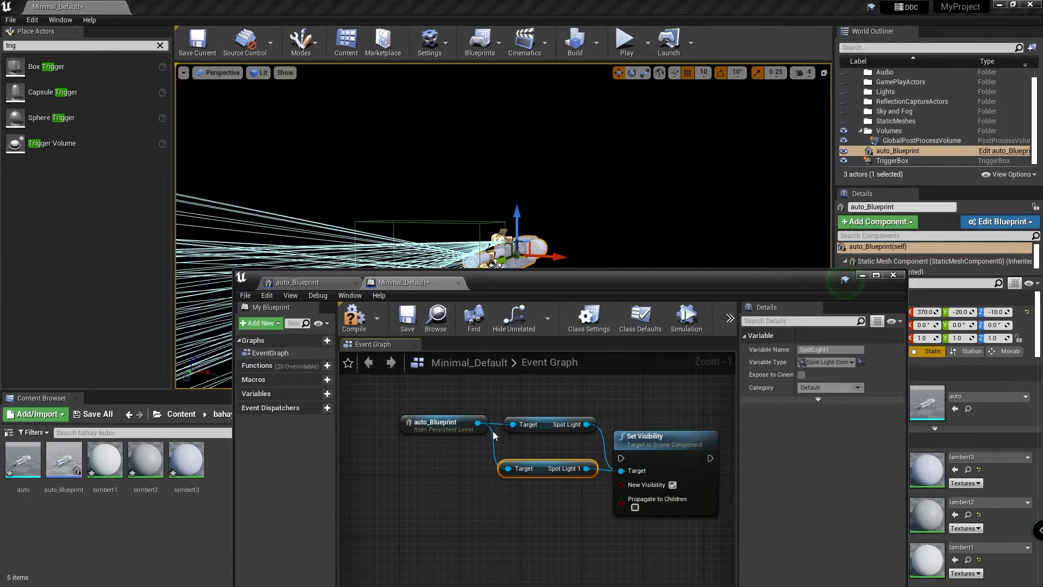
- Add a Get Spot Light 2 node from the auto_Blueprint reference and connect it to the Set Visibility target
left_click_drag(477, 422, 504, 510)
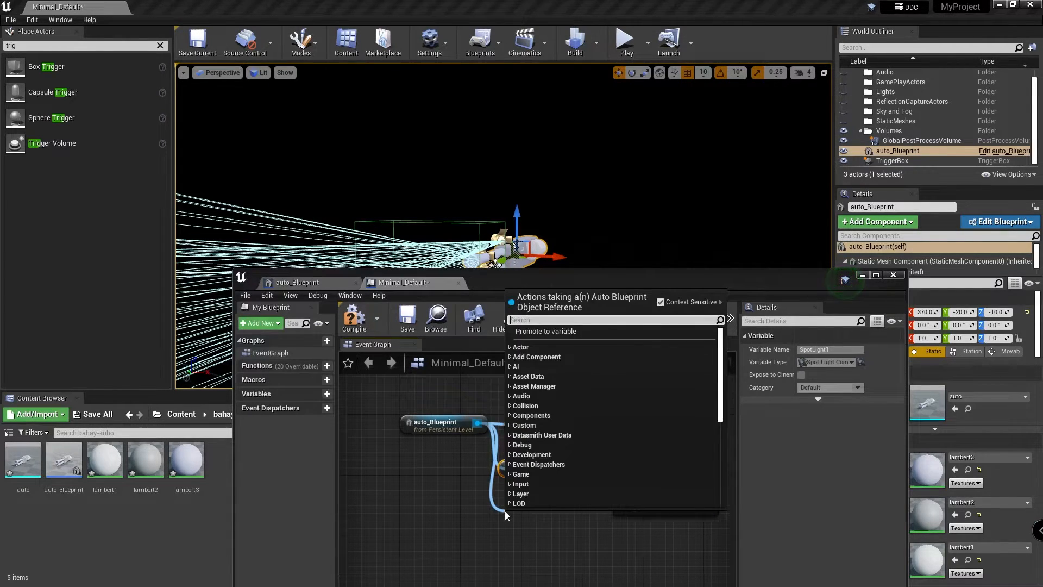
type("spotl")
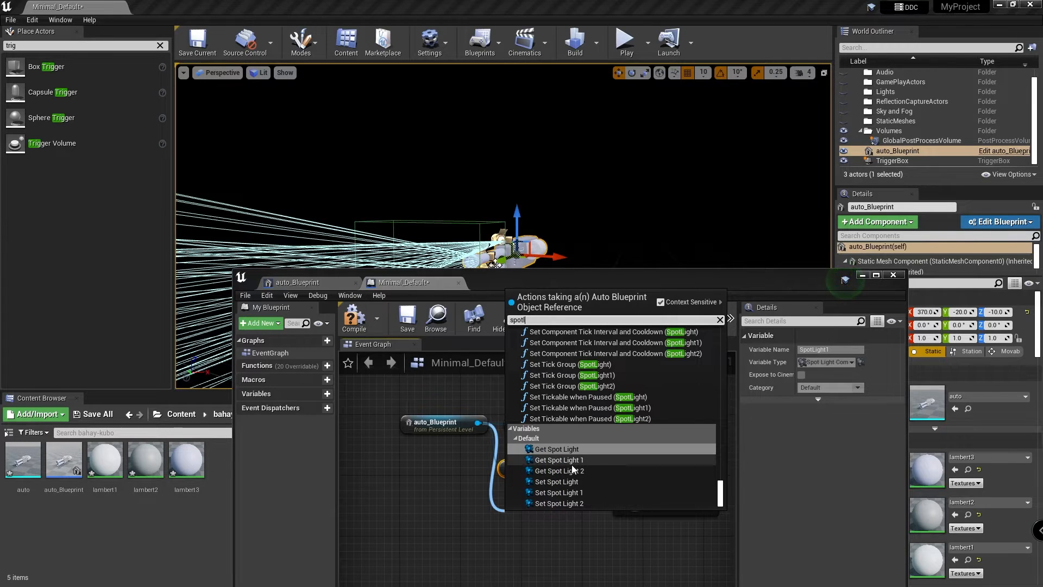
left_click(575, 472)
left_click_drag(592, 521, 620, 470)
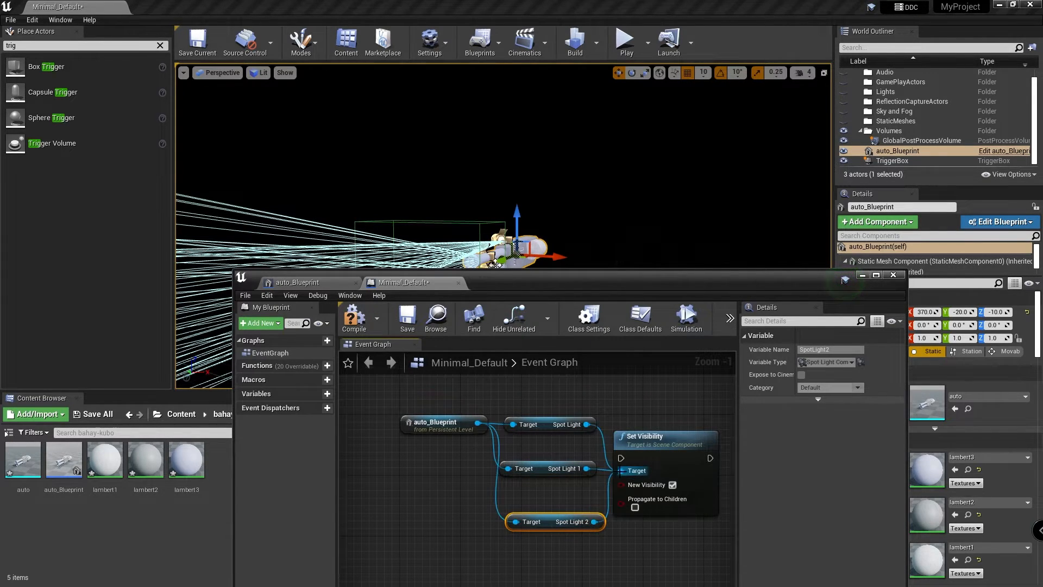
left_click(533, 525)
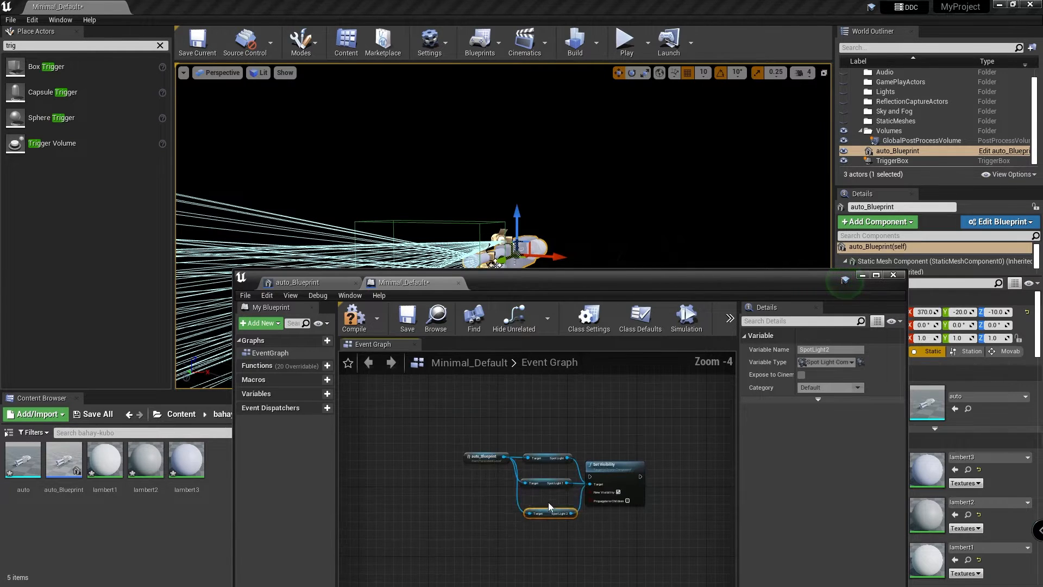
scroll(668, 422, "down", 3)
scroll(673, 426, "up", 4)
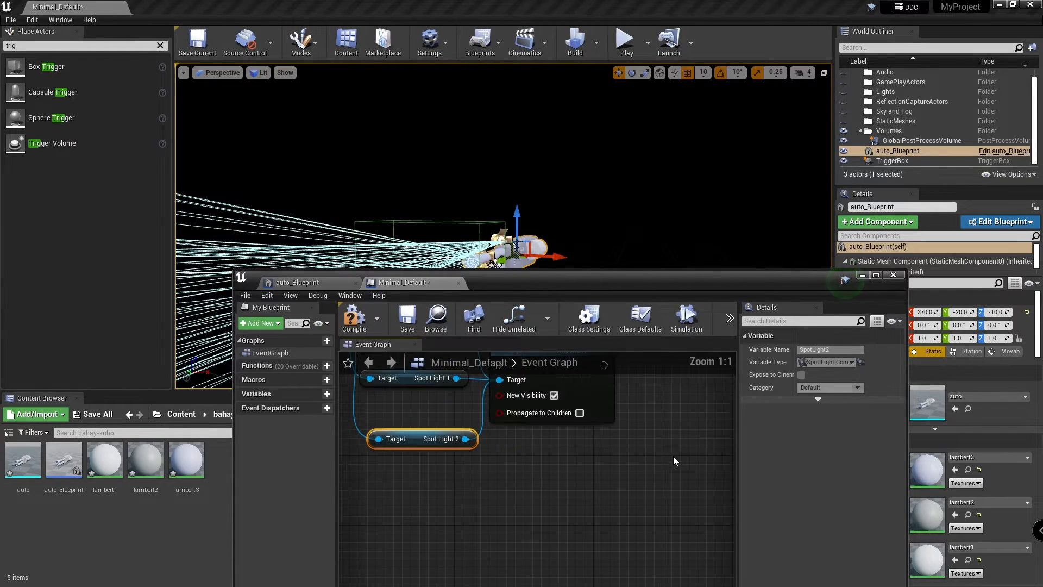
left_click_drag(618, 433, 631, 459)
right_click_drag(573, 460, 701, 516)
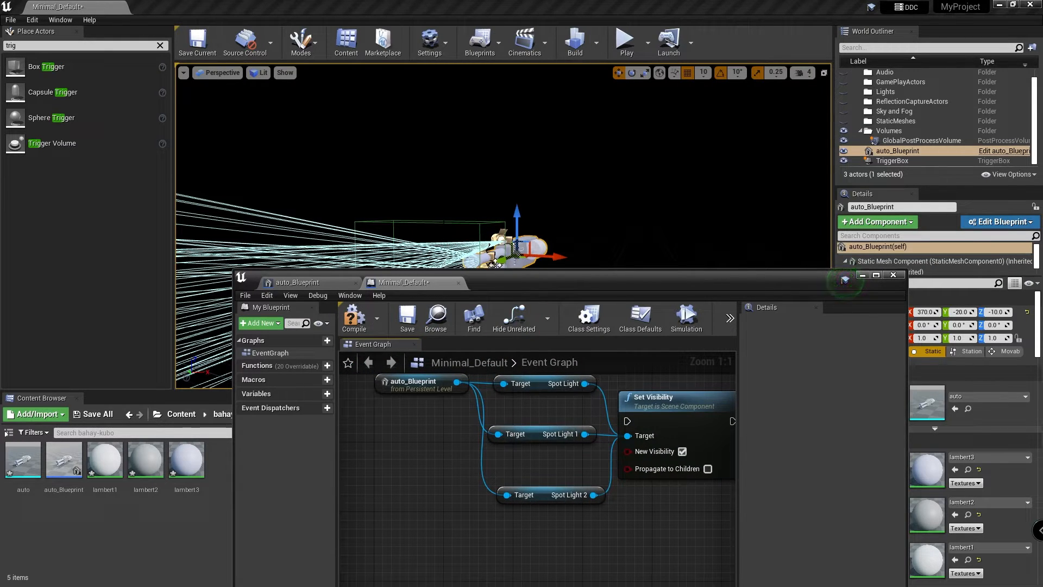
- Add an On Actor Begin Overlap event for the TriggerBox and connect its execution output to the Set Visibility node
left_click(444, 221)
left_click_drag(588, 287, 601, 268)
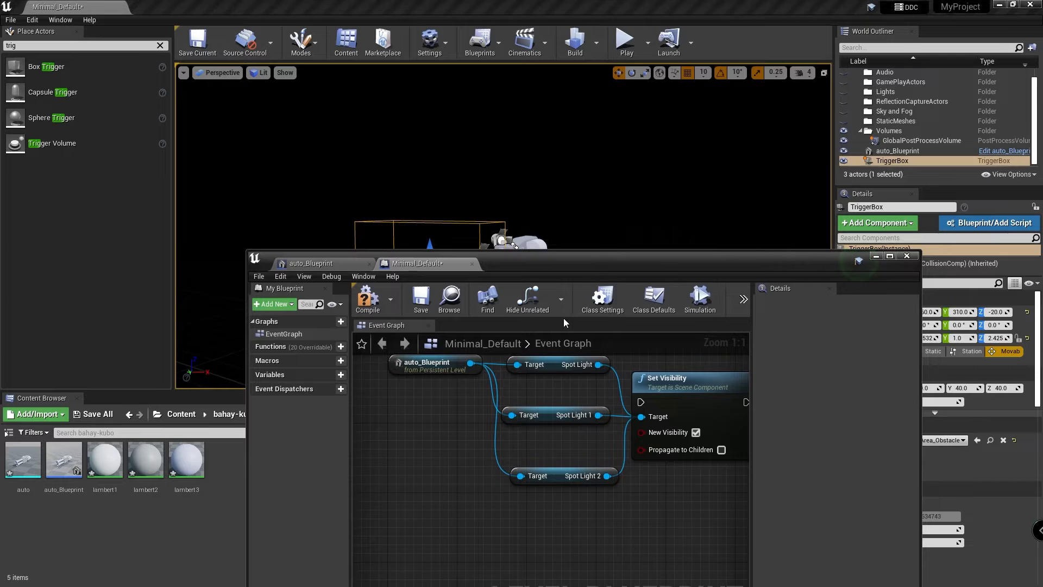
right_click(399, 501)
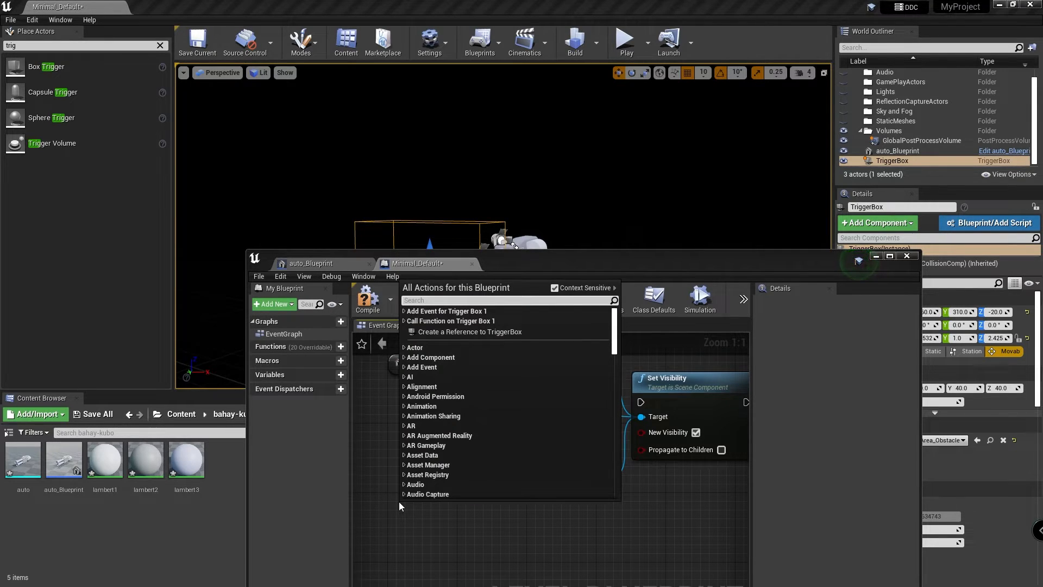
type("onac")
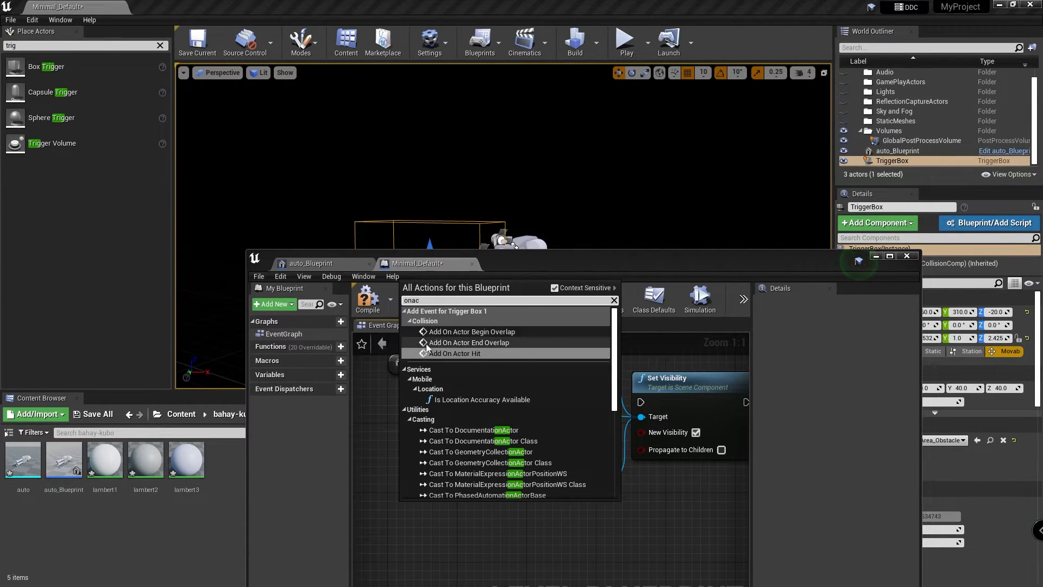
left_click(456, 330)
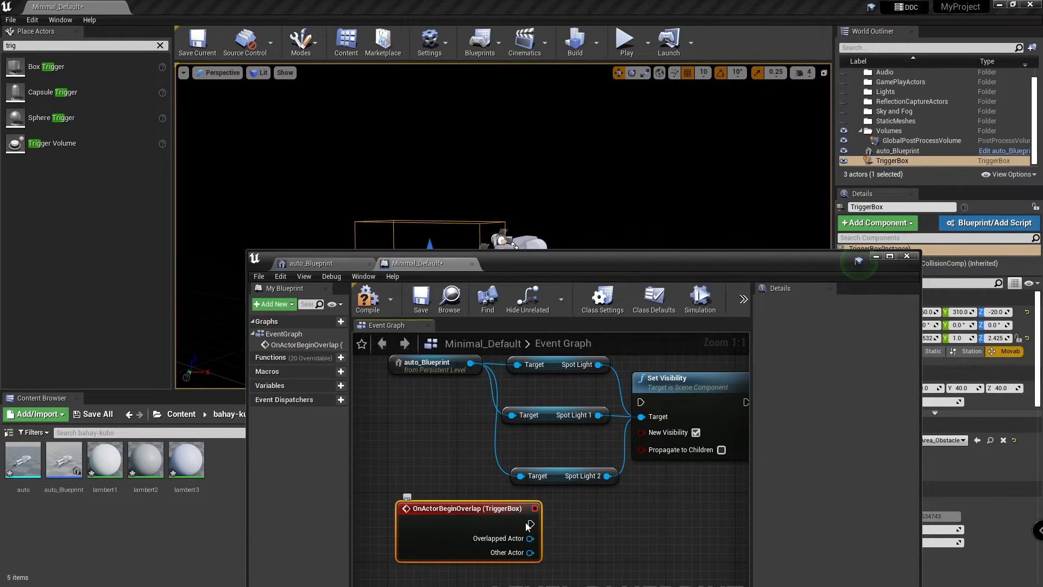
left_click_drag(529, 523, 641, 402)
- Duplicate the Set Visibility node and place the copy below the original
left_click(697, 388)
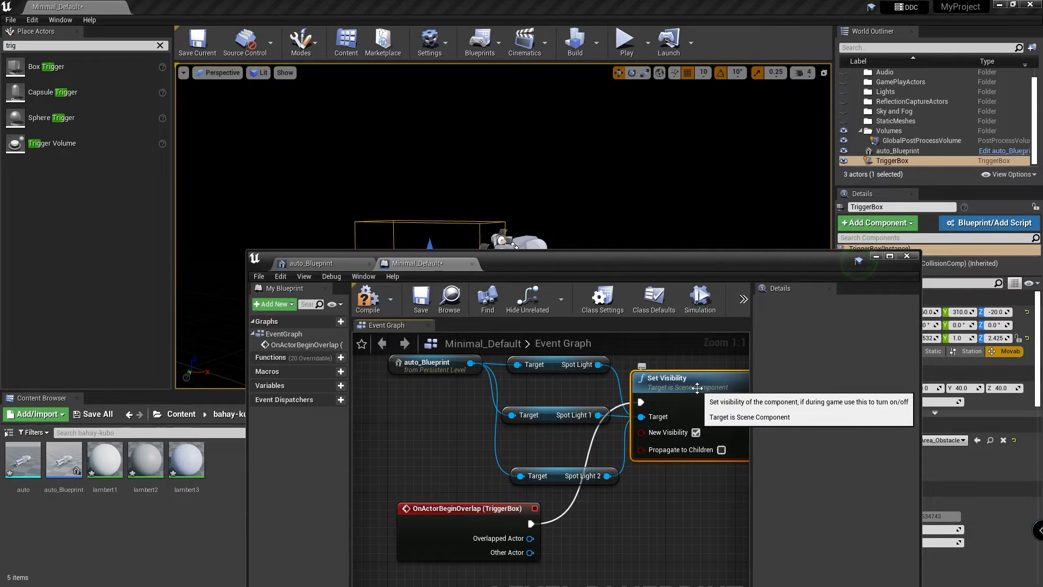
key("ctrl+w")
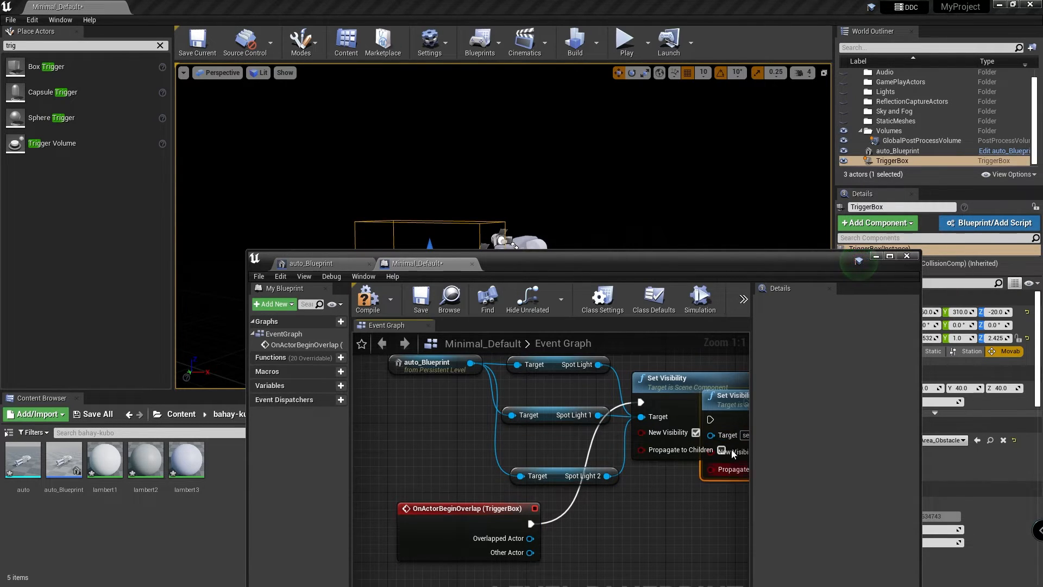
left_click_drag(726, 396, 657, 507)
scroll(695, 503, "down", 1)
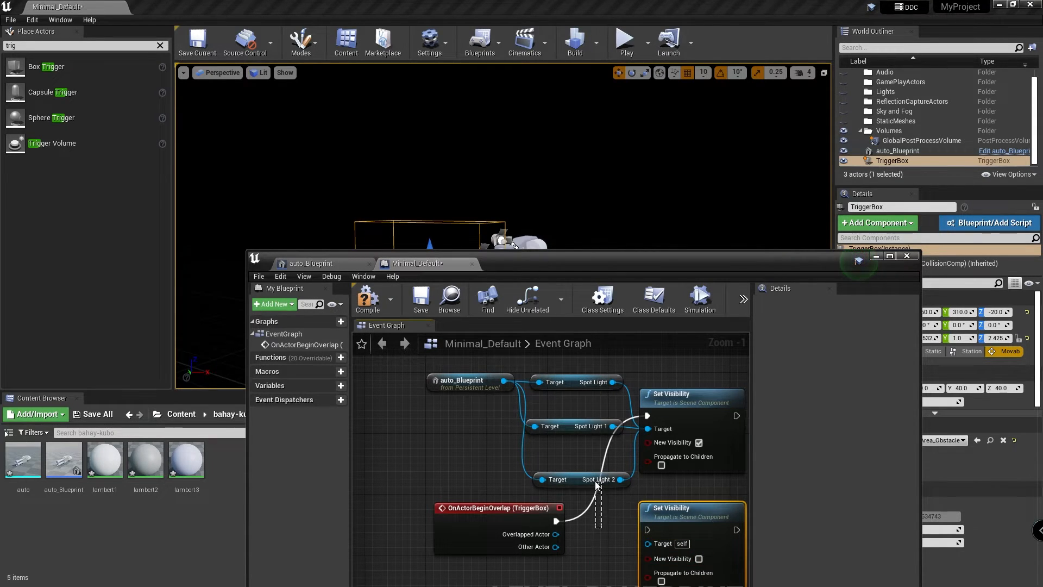
scroll(601, 526, "down", 2)
left_click(611, 546)
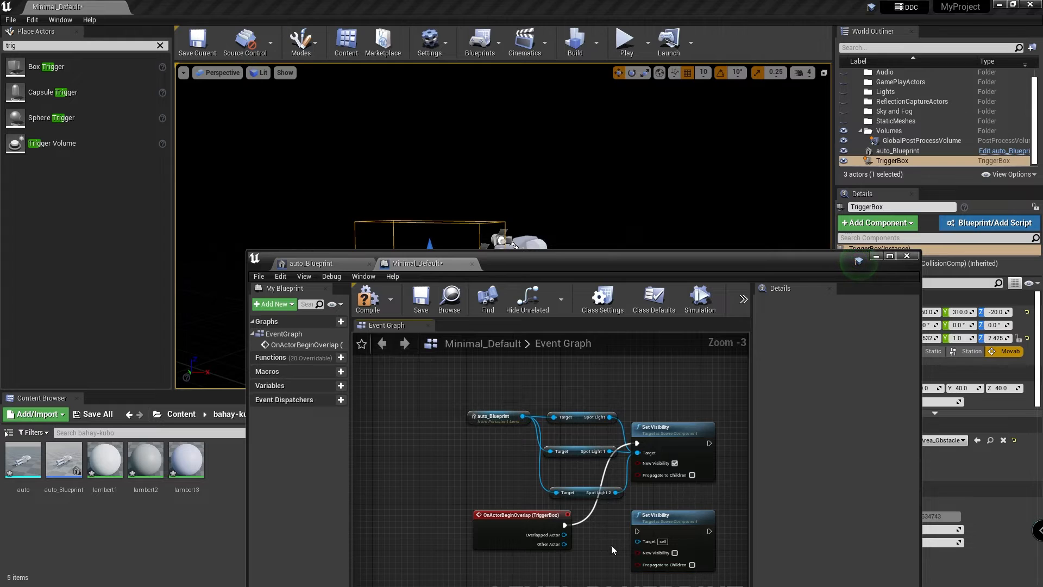
right_click_drag(611, 545, 588, 493)
scroll(587, 494, "up", 1)
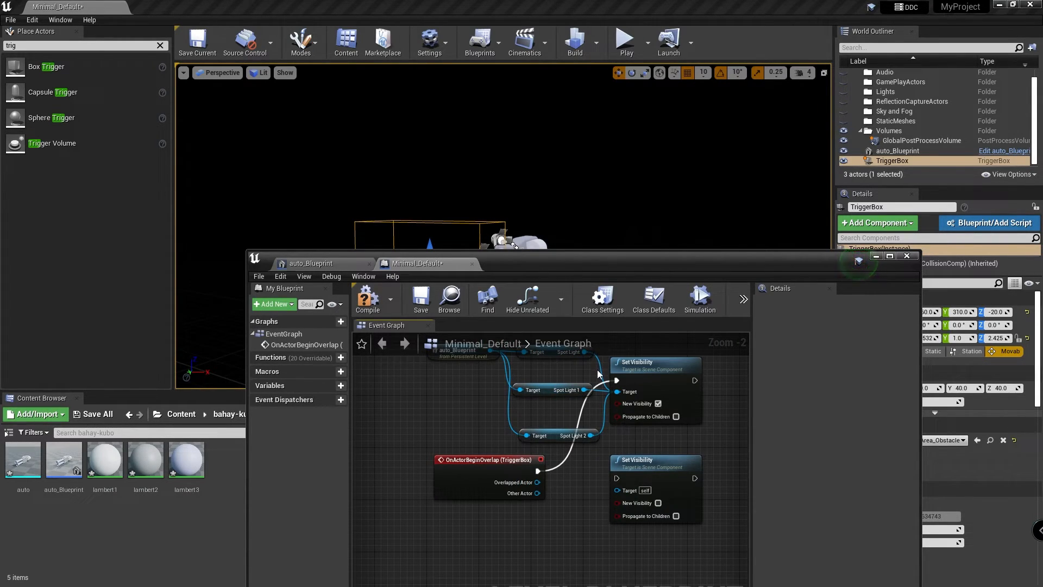
- Connect the Spot Light, Spot Light 1 and Spot Light 2 nodes to the target of the second Set Visibility node
right_click_drag(591, 366, 586, 376)
left_click_drag(580, 364, 613, 502)
left_click_drag(579, 401, 612, 502)
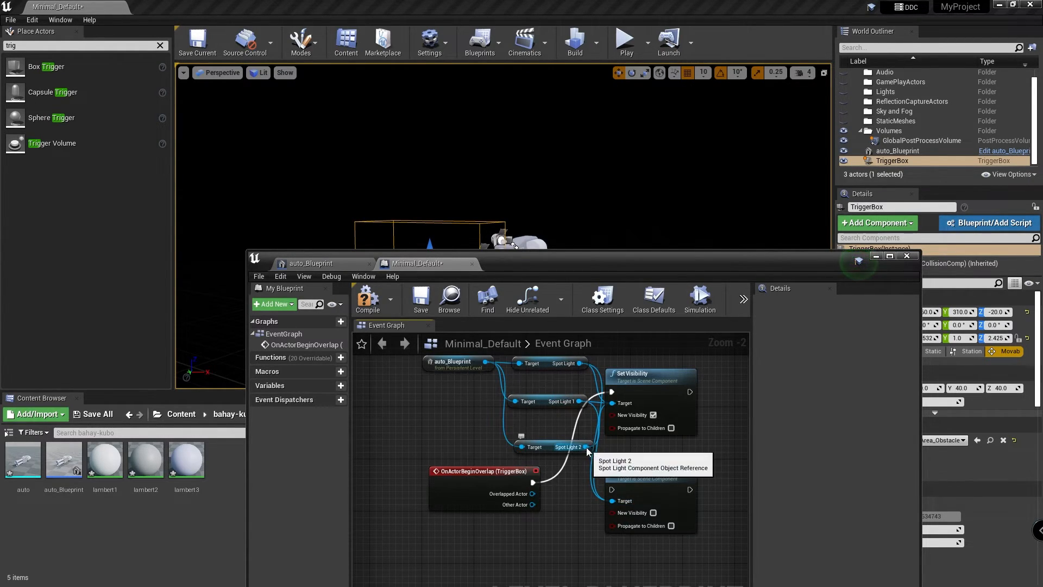
left_click_drag(586, 447, 612, 502)
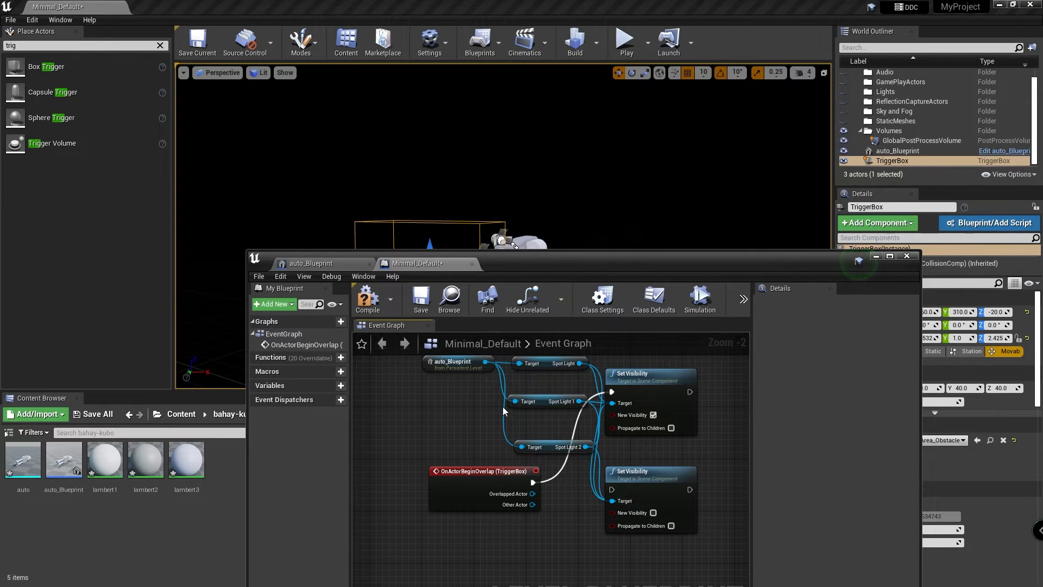
- Rearrange the overlap event, auto_Blueprint reference and three Spot Light nodes so they sit farther from the Set Visibility nodes
left_click_drag(489, 476, 444, 482)
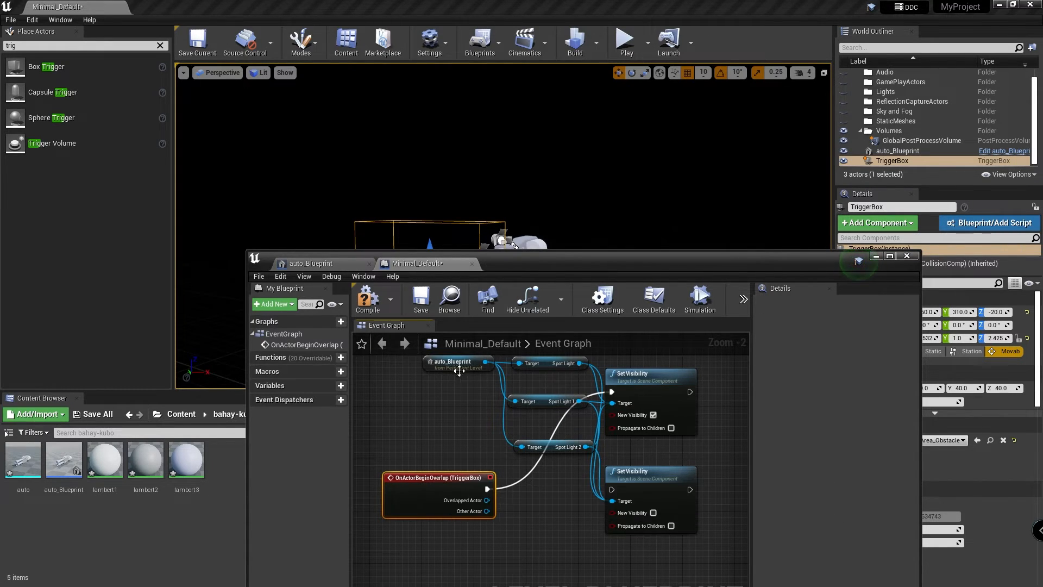
left_click_drag(459, 371, 416, 381)
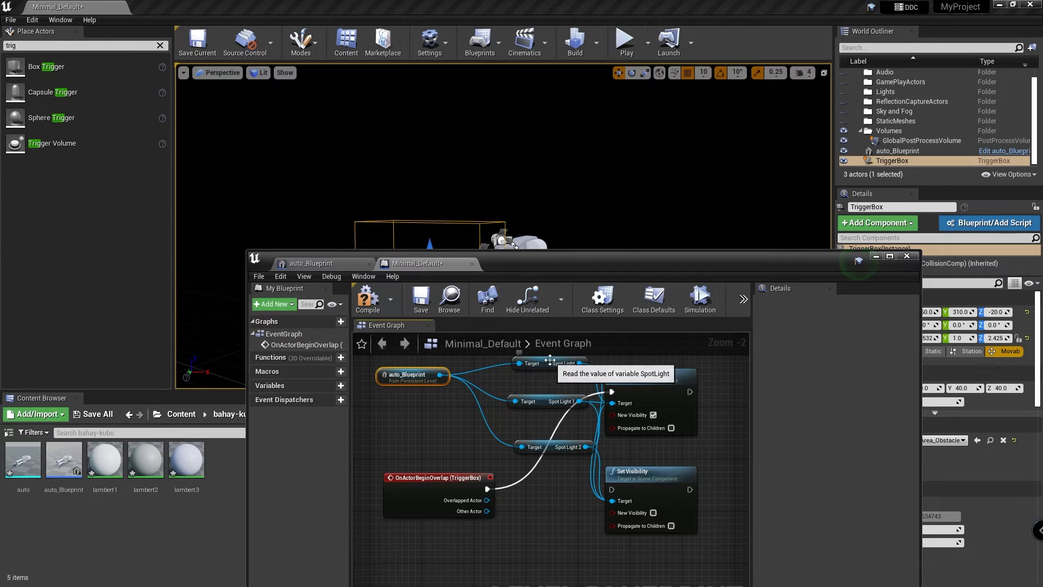
left_click_drag(550, 360, 514, 402)
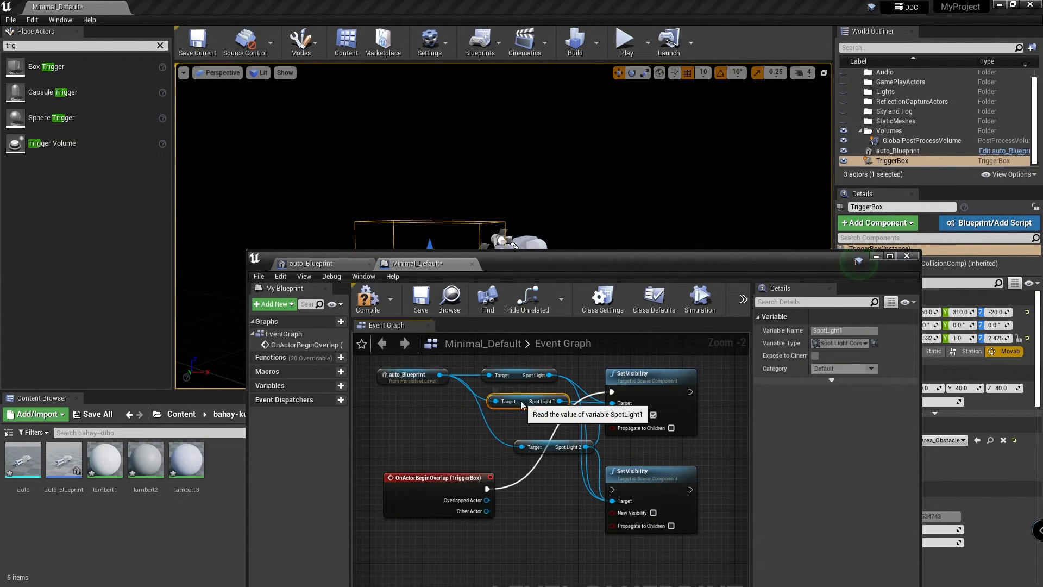
mouse_move(521, 447)
left_mouse_down()
mouse_move(546, 450)
mouse_move(521, 434)
left_mouse_up()
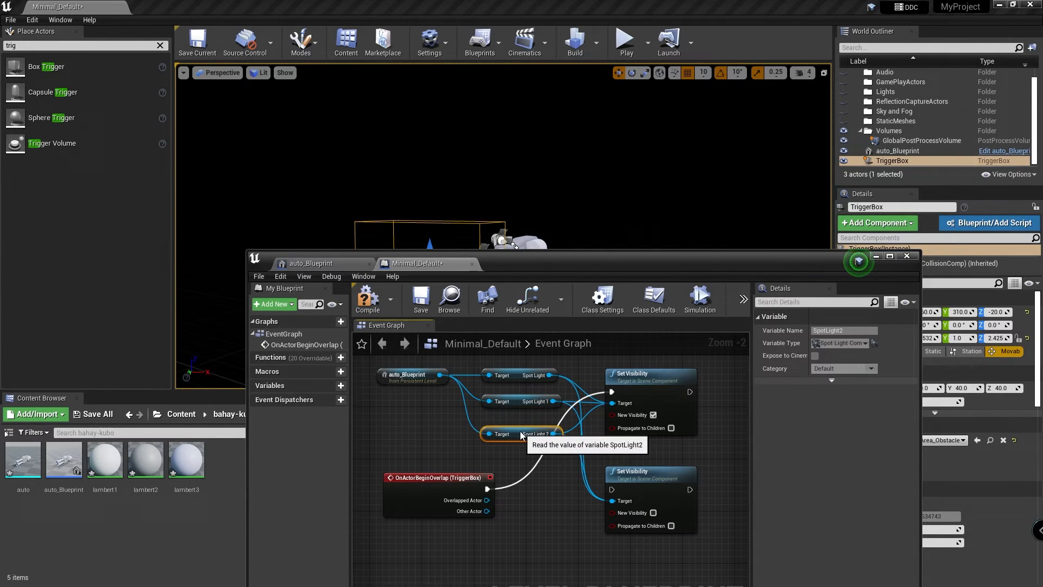
left_click(572, 494)
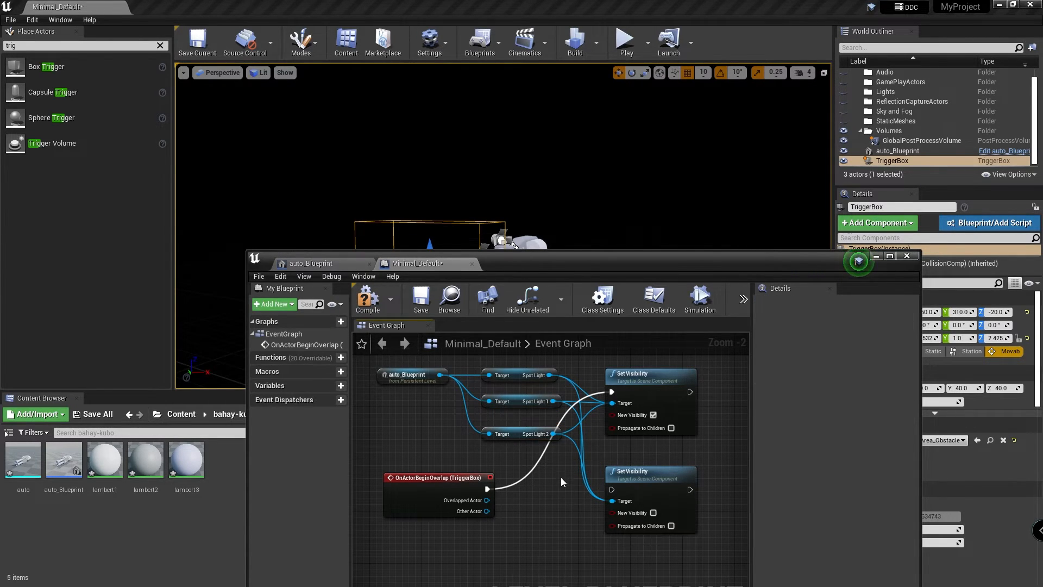
- Add an On Actor End Overlap event for the TriggerBox, connect it to the second Set Visibility node, and save the level
right_click(467, 535)
type("onac")
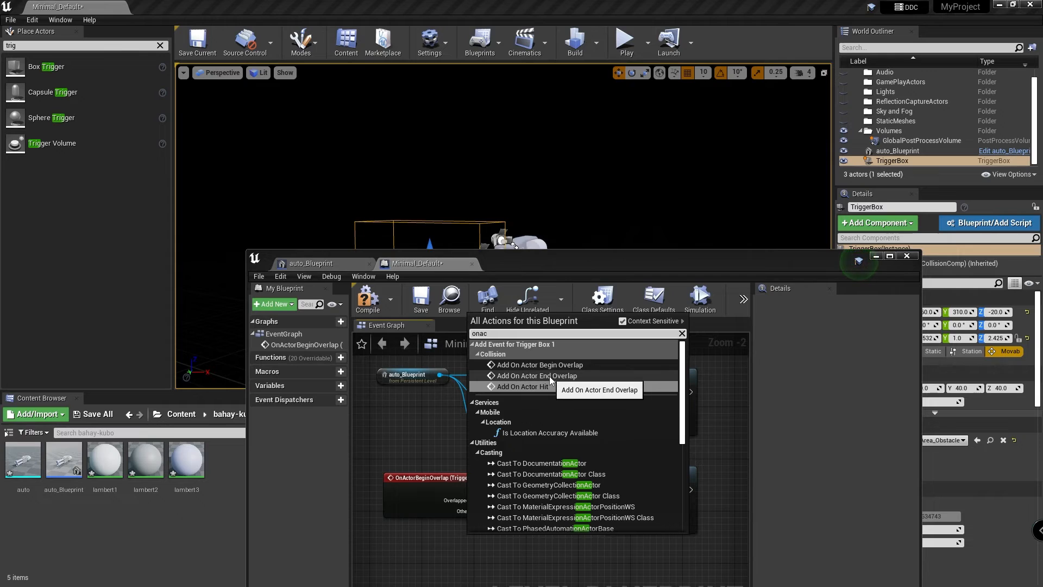
left_click(549, 376)
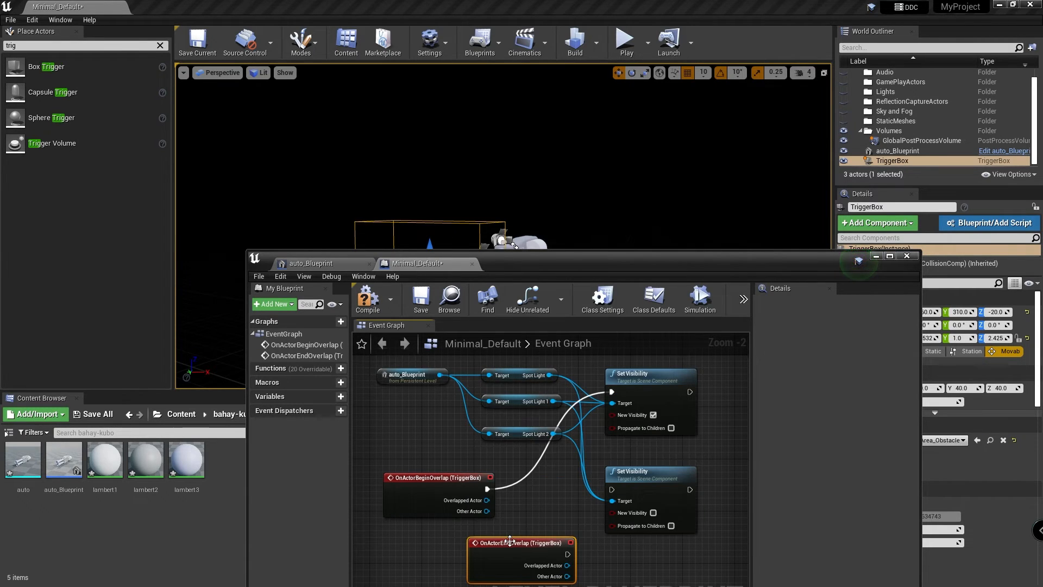
left_click_drag(509, 539, 426, 540)
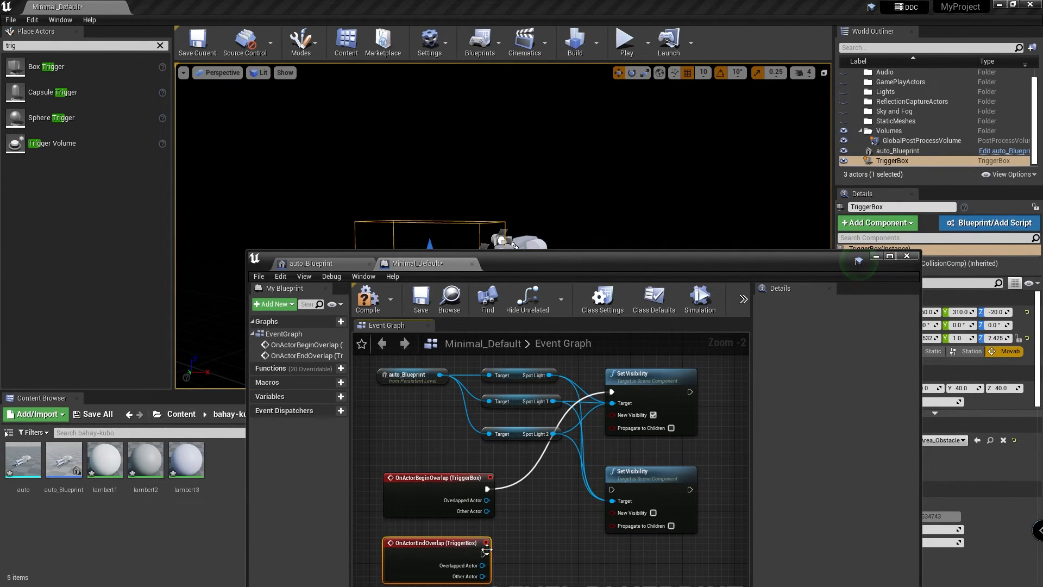
left_click_drag(485, 553, 612, 489)
left_click(552, 482)
key("ctrl+s")
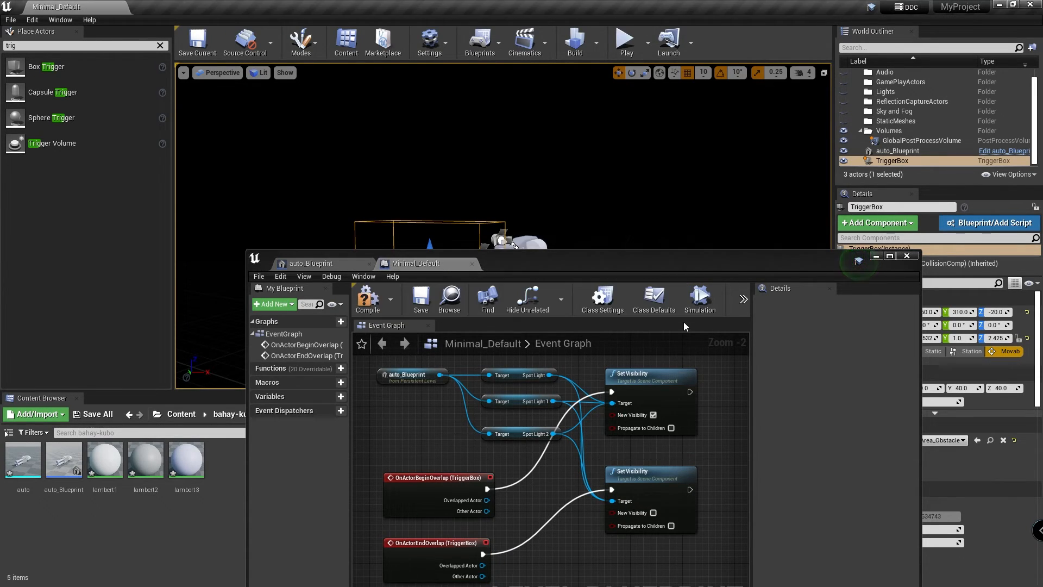
- Minimize the Level Blueprint window and play the level to test the gun's spot lights with the trigger box
left_click(628, 43)
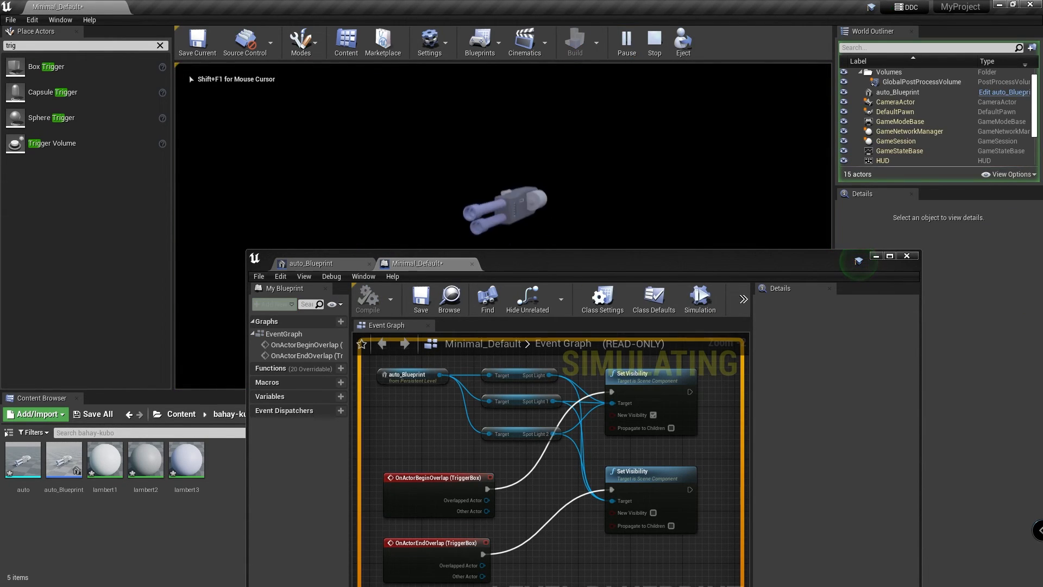
key("Escape")
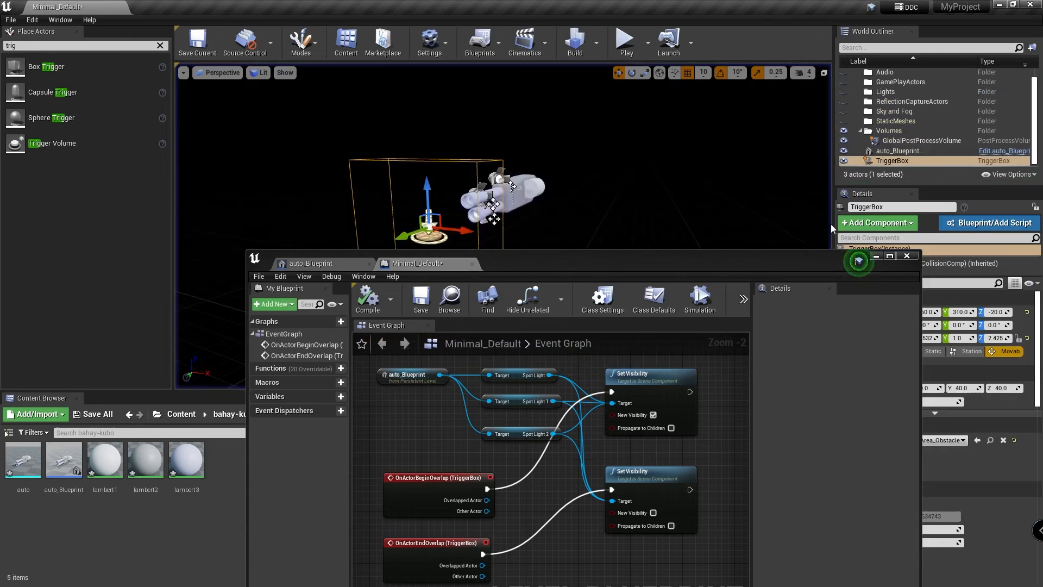
left_click(875, 255)
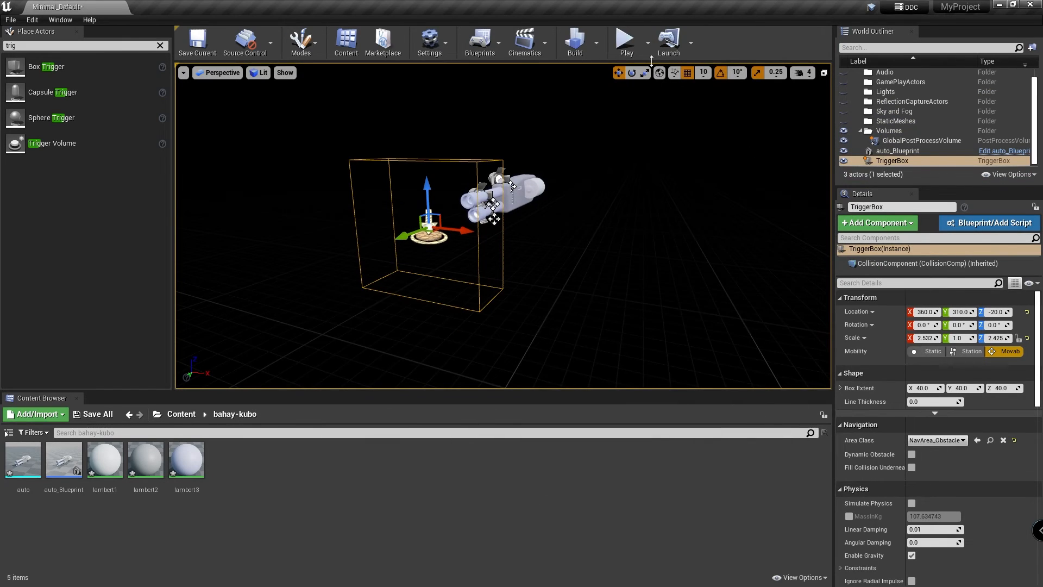
left_click(627, 42)
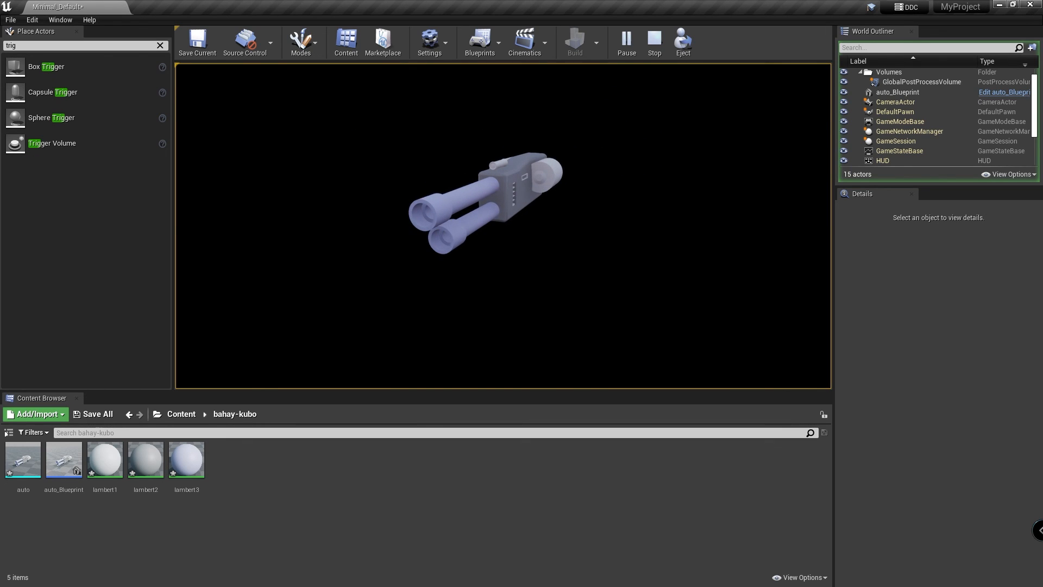
key("Escape")
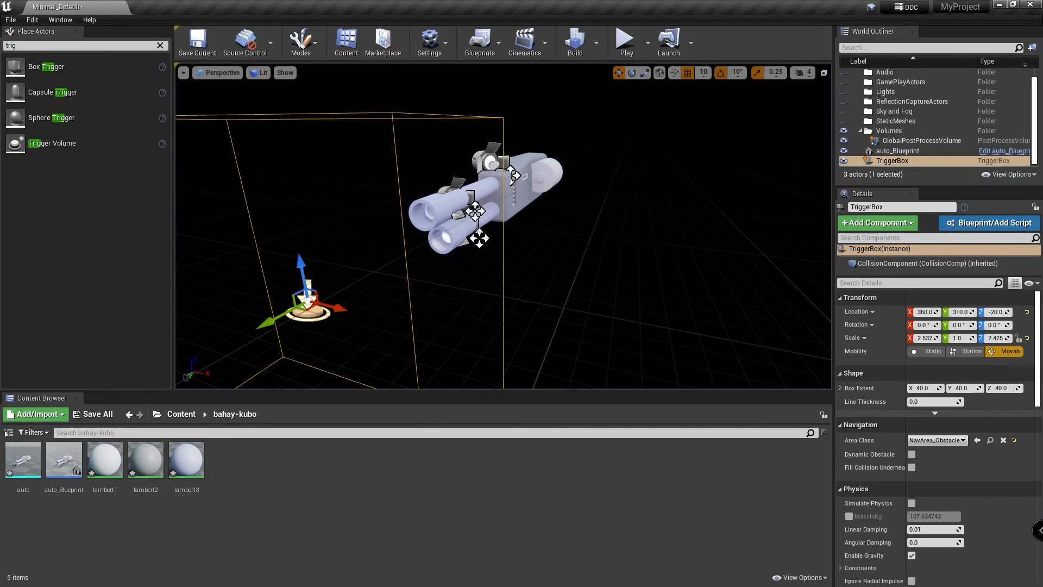